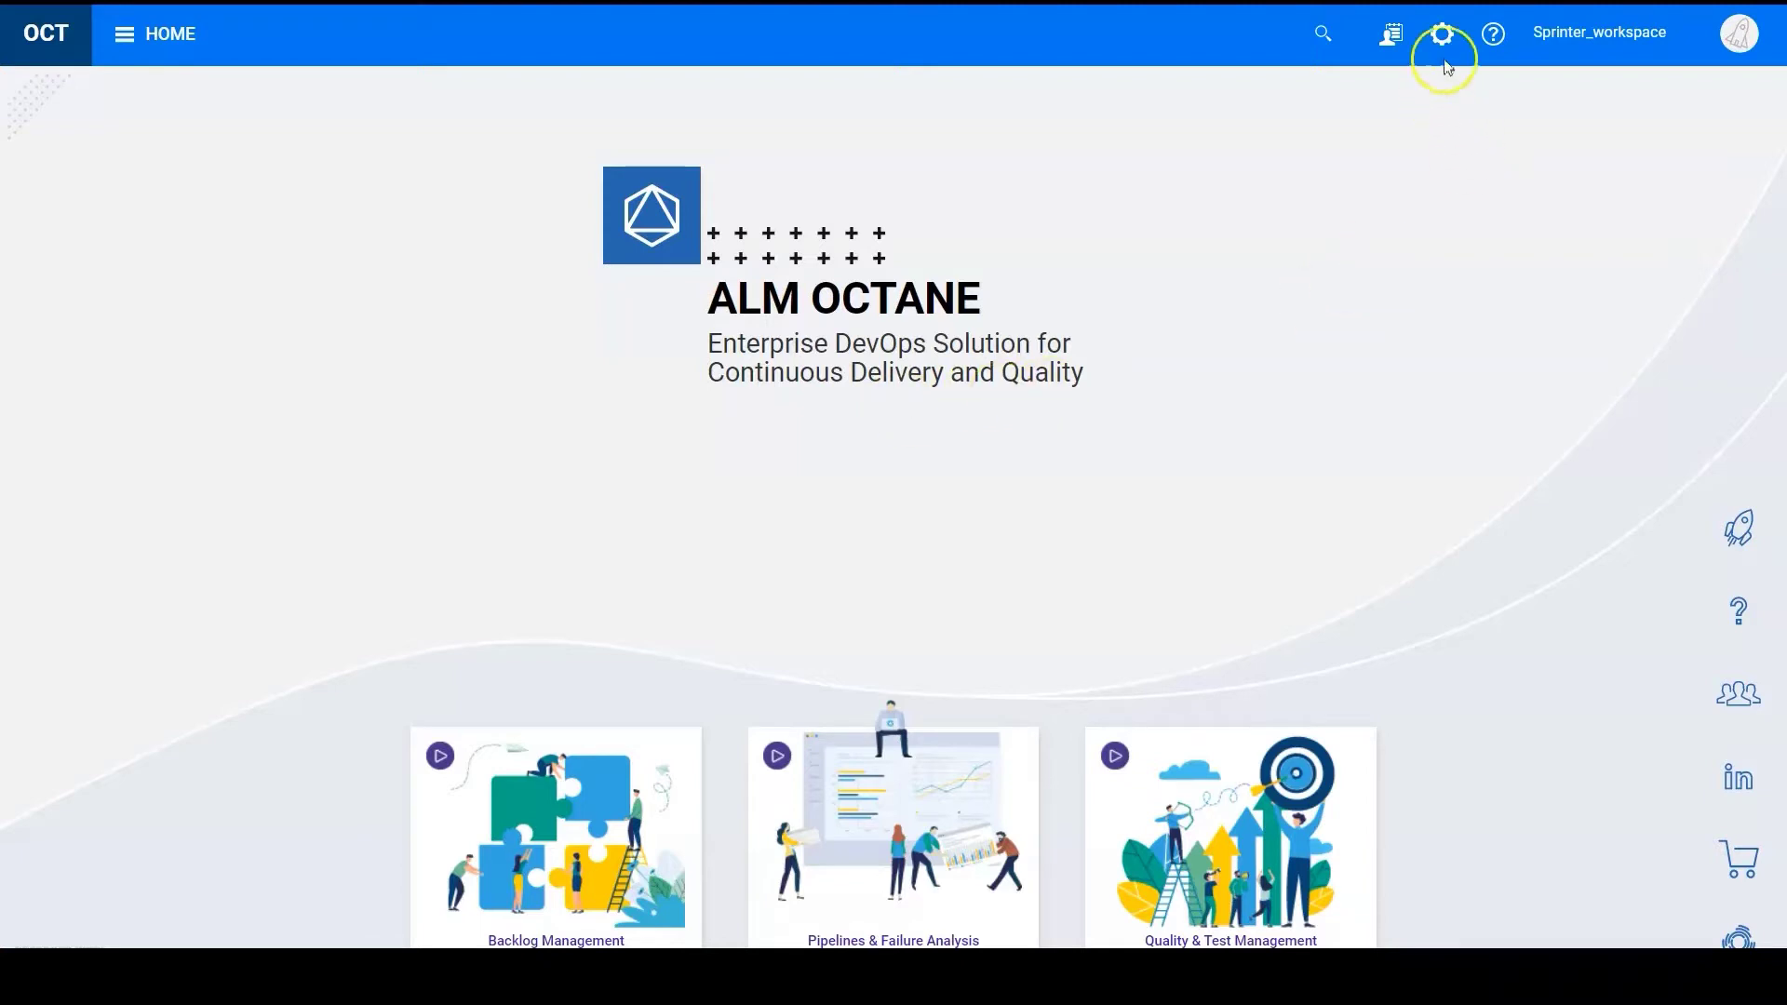
- Check the preference for running manual tests with Sprinter and open manual test 2428 from the Team Backlog tests
click(1442, 35)
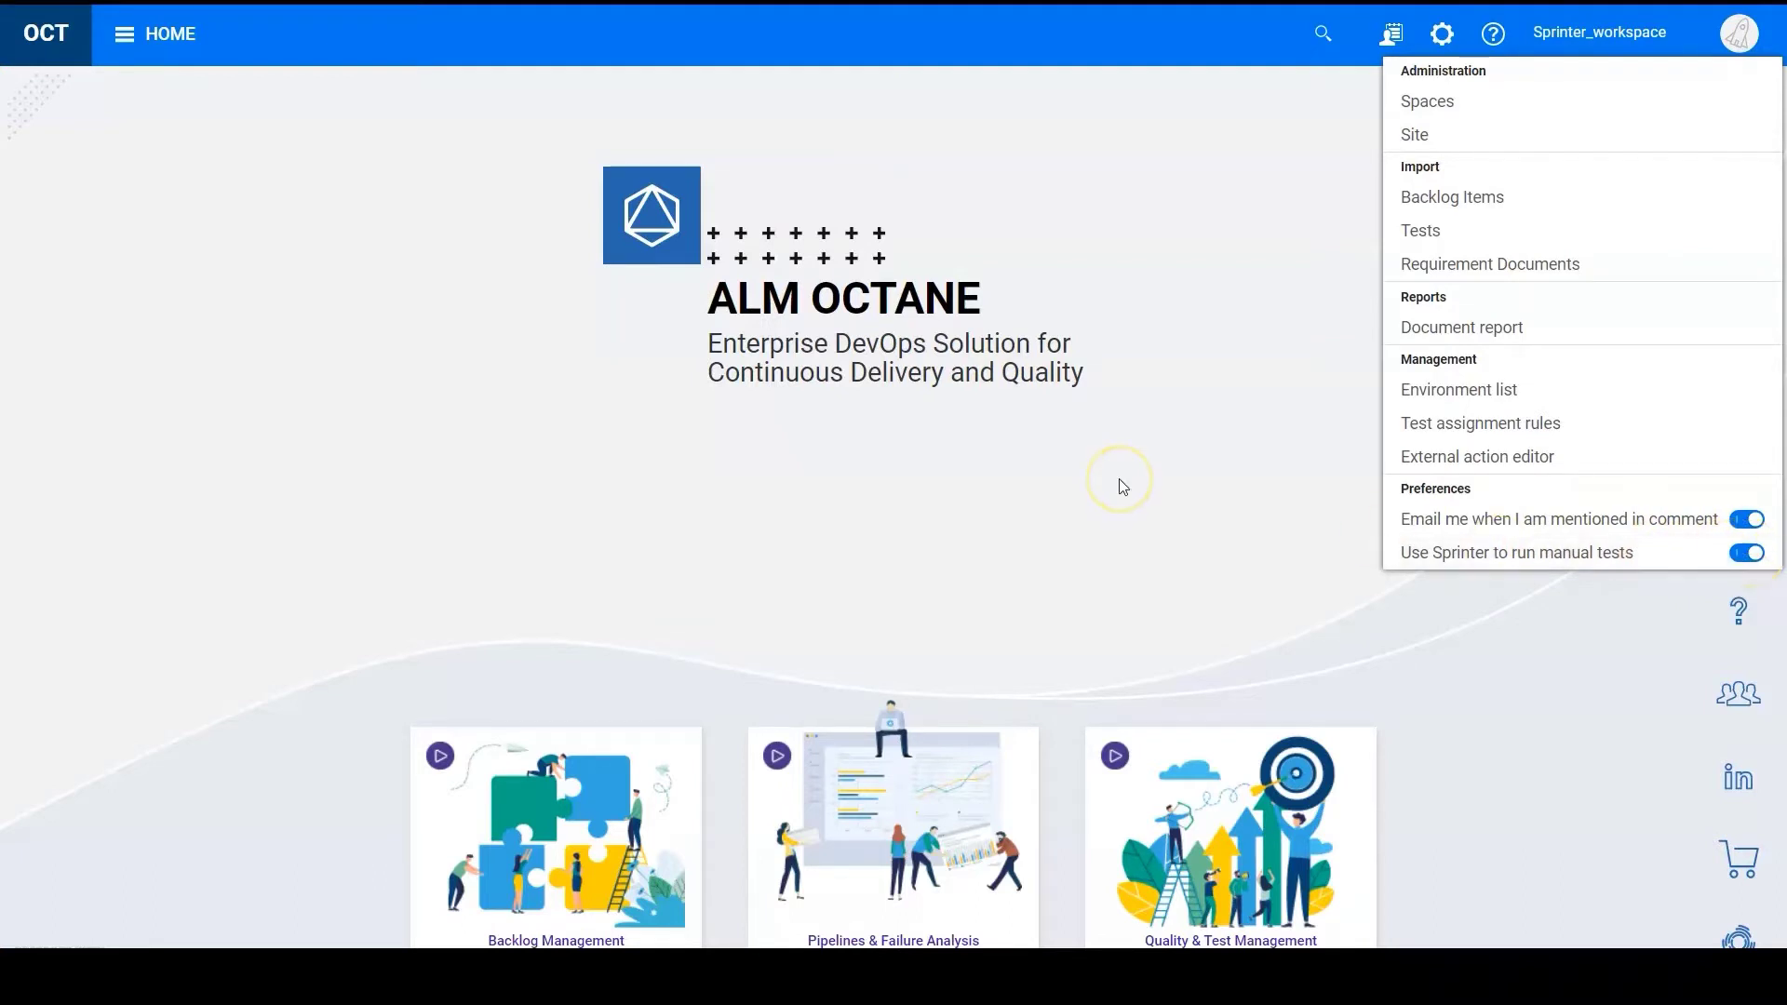
click(175, 35)
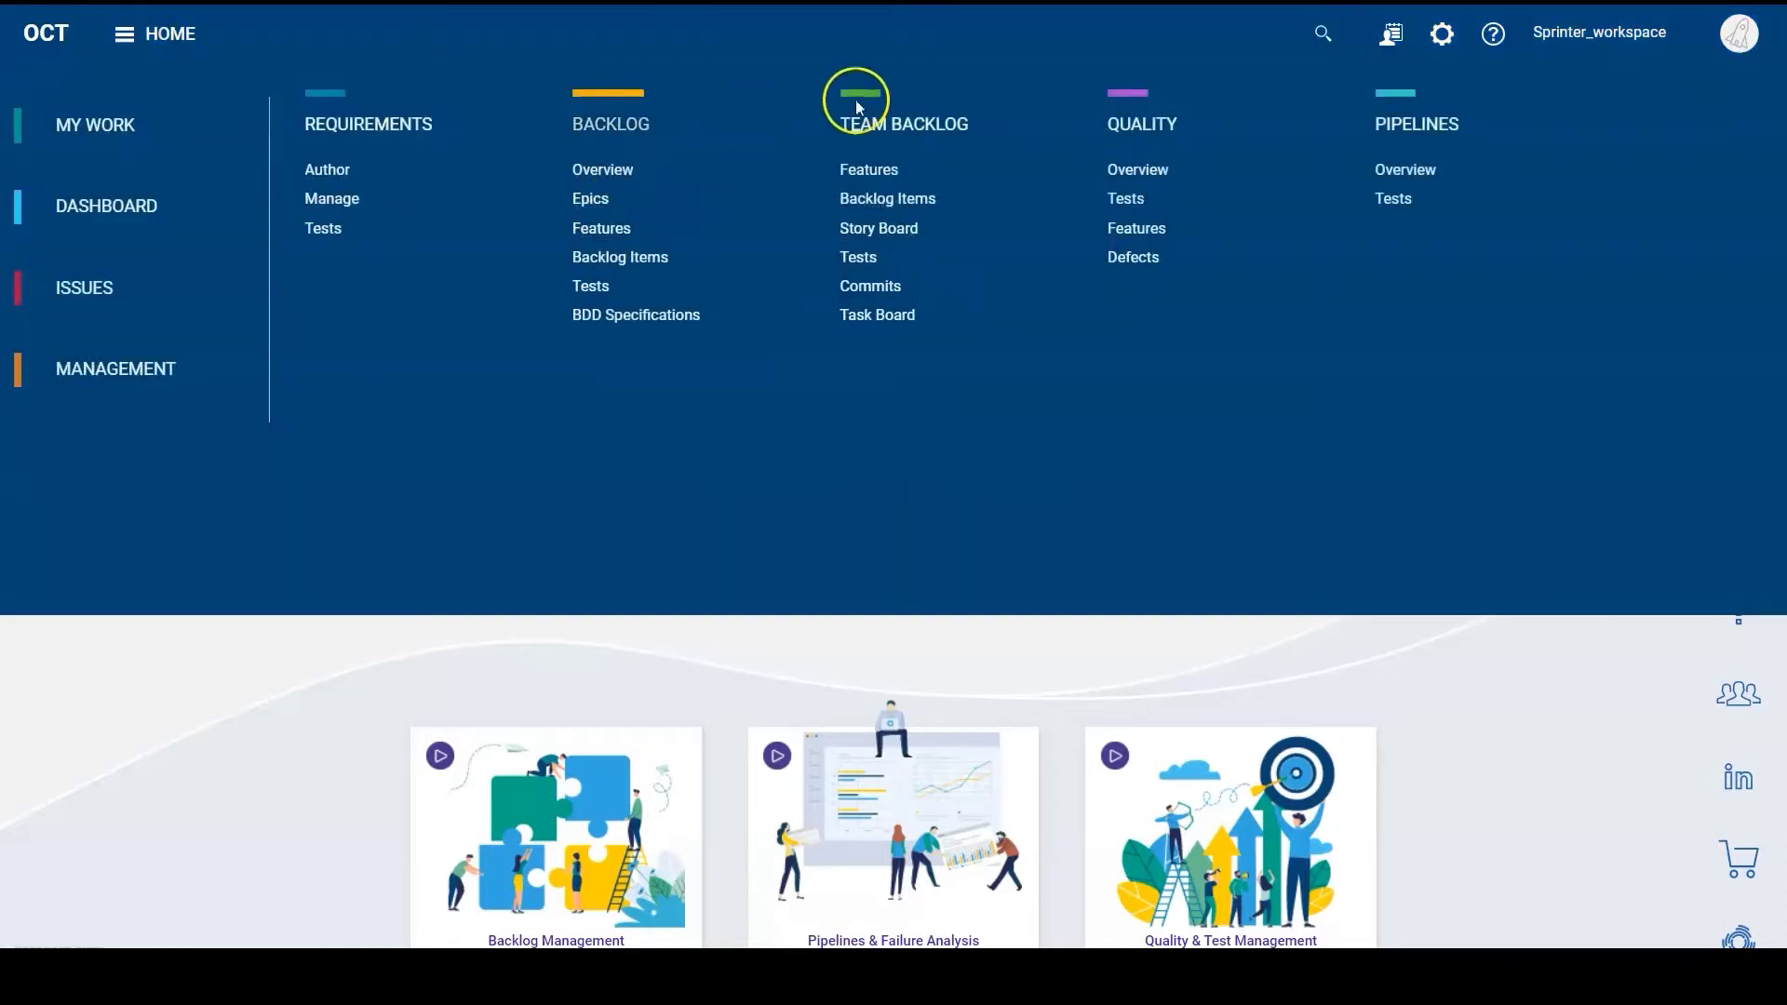
click(869, 260)
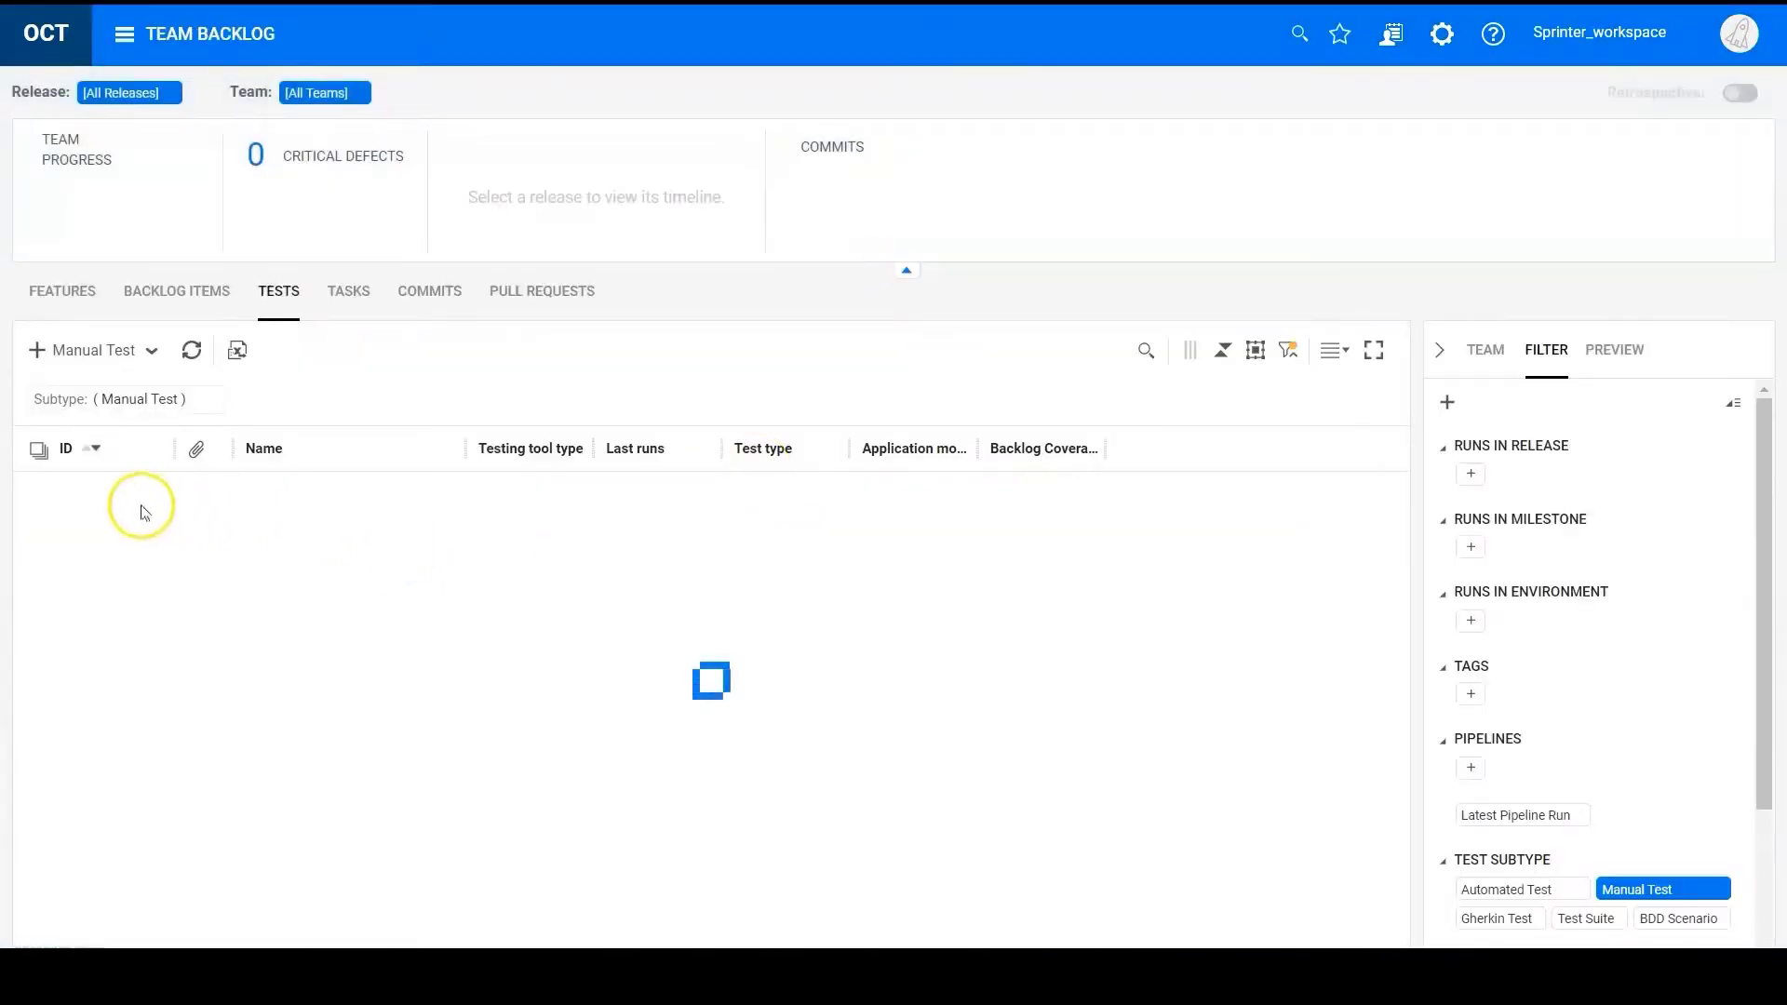
click(83, 500)
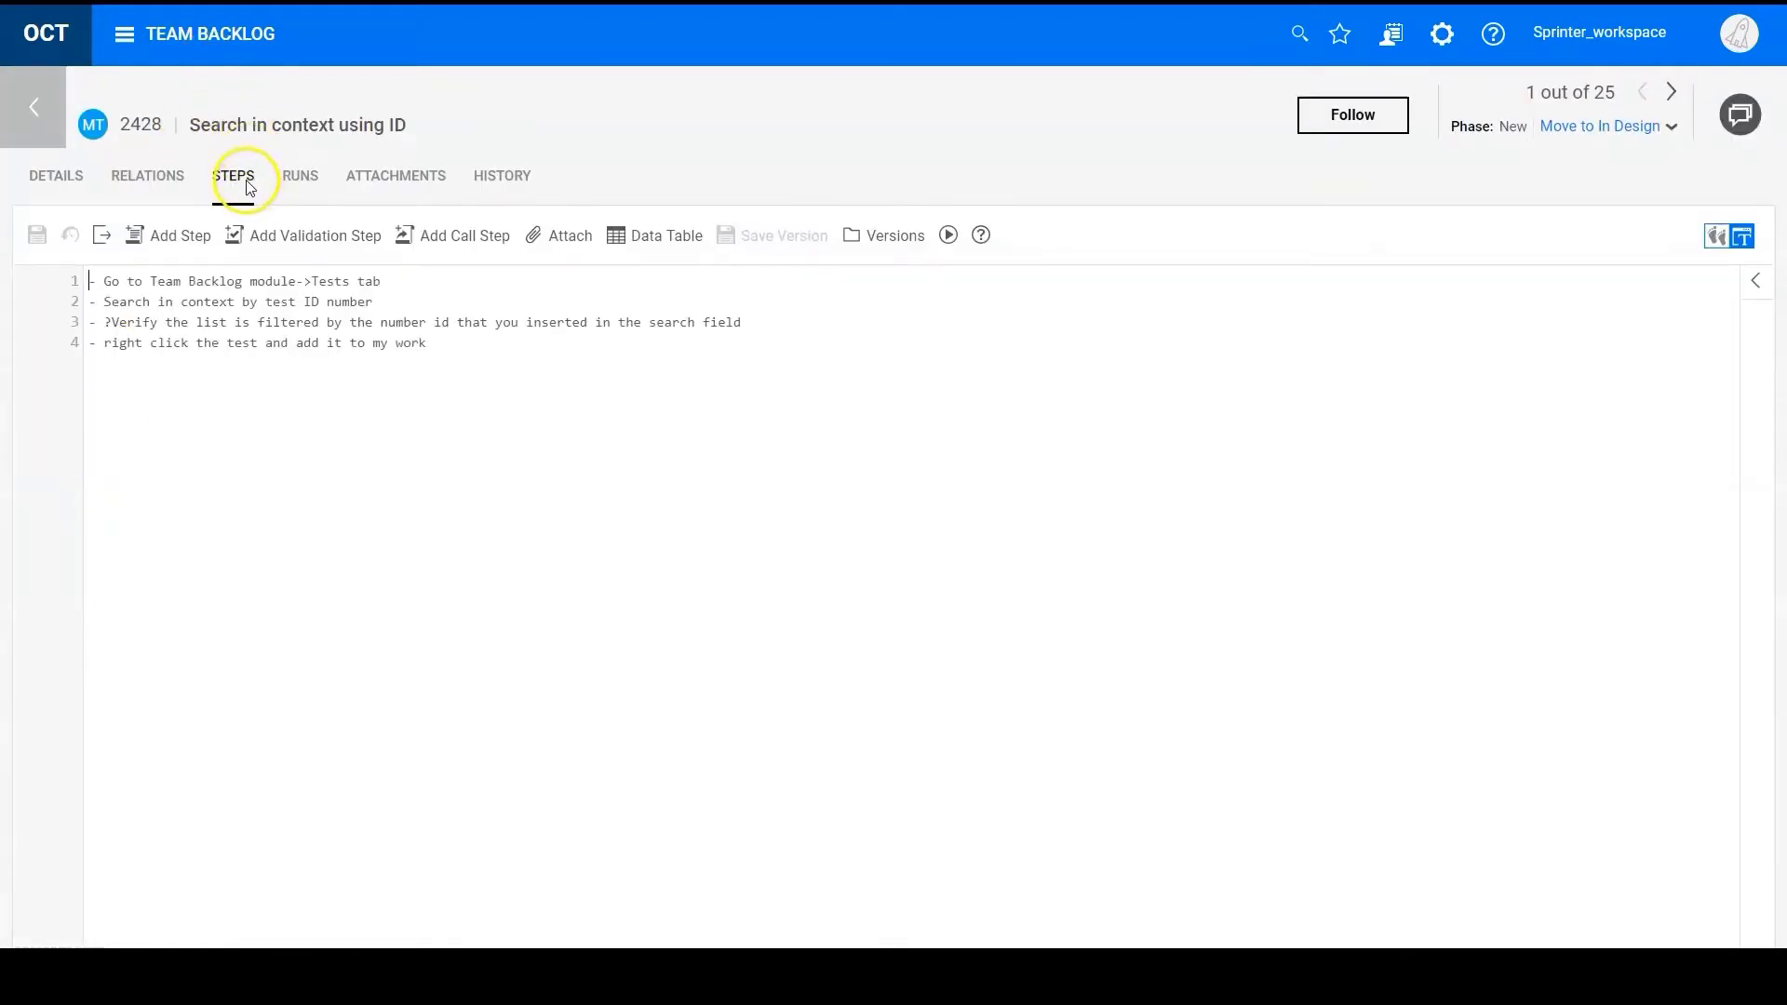
- Open the steps of manual test 2428 for editing in Sprinter
click(104, 241)
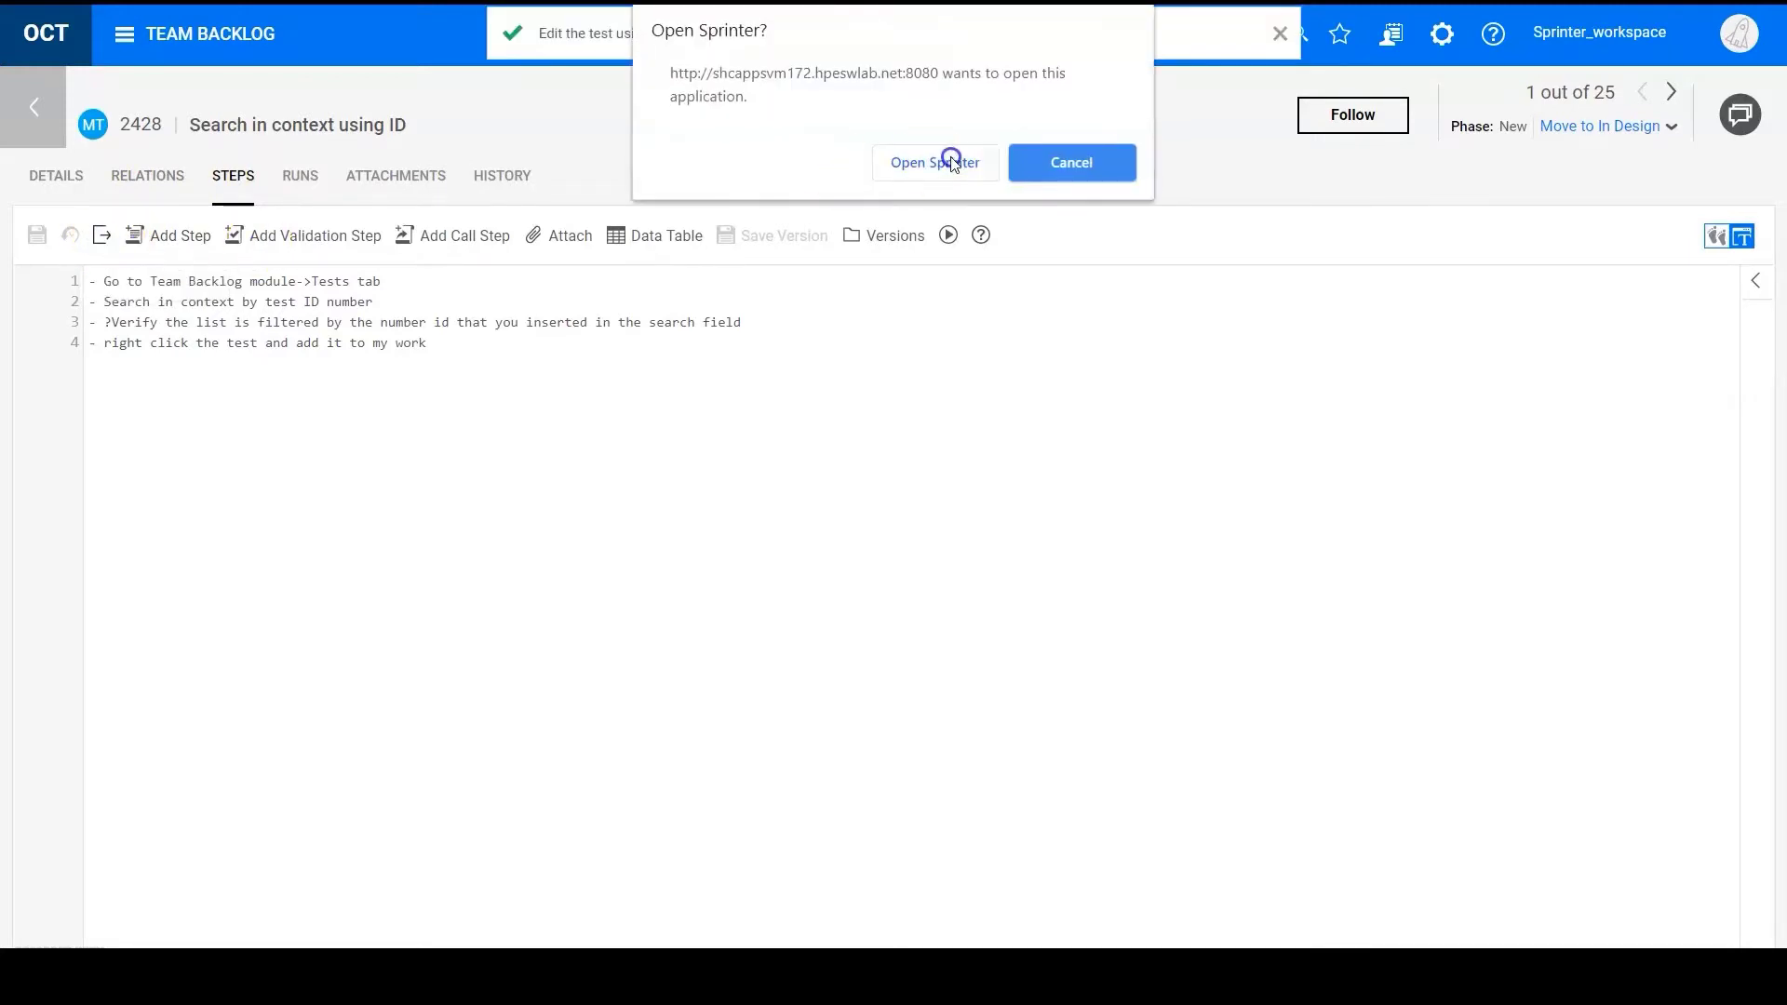
click(951, 160)
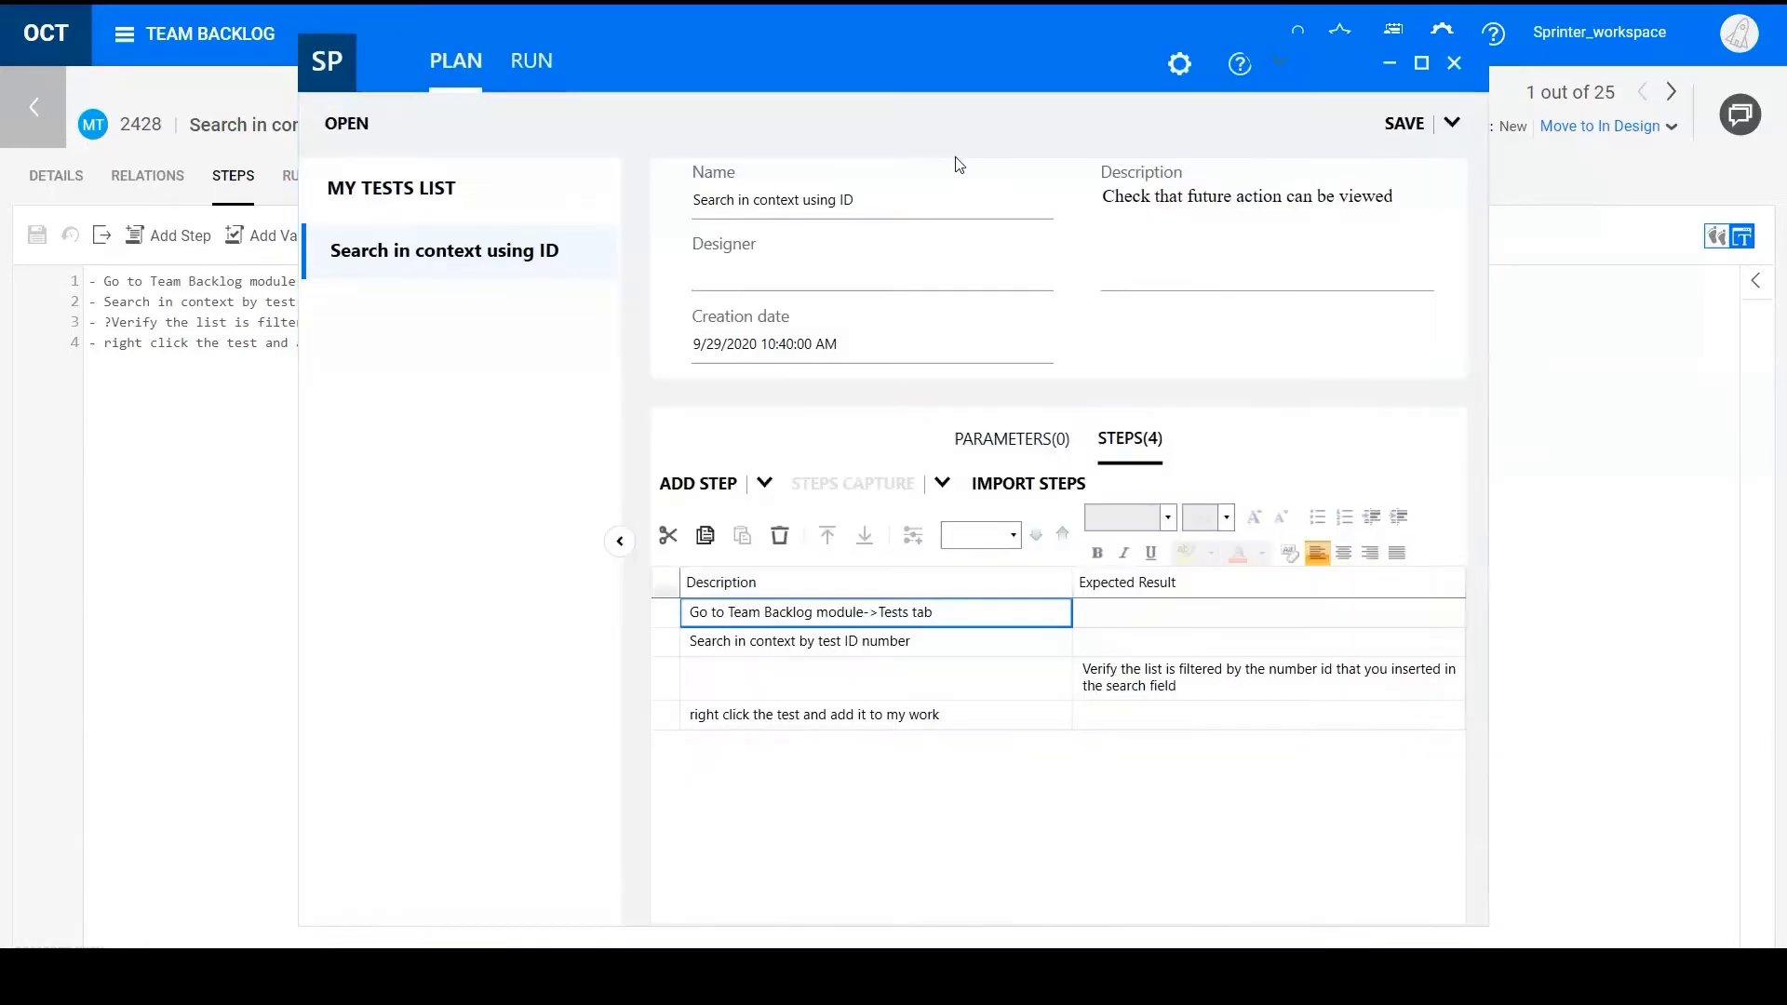
click(937, 147)
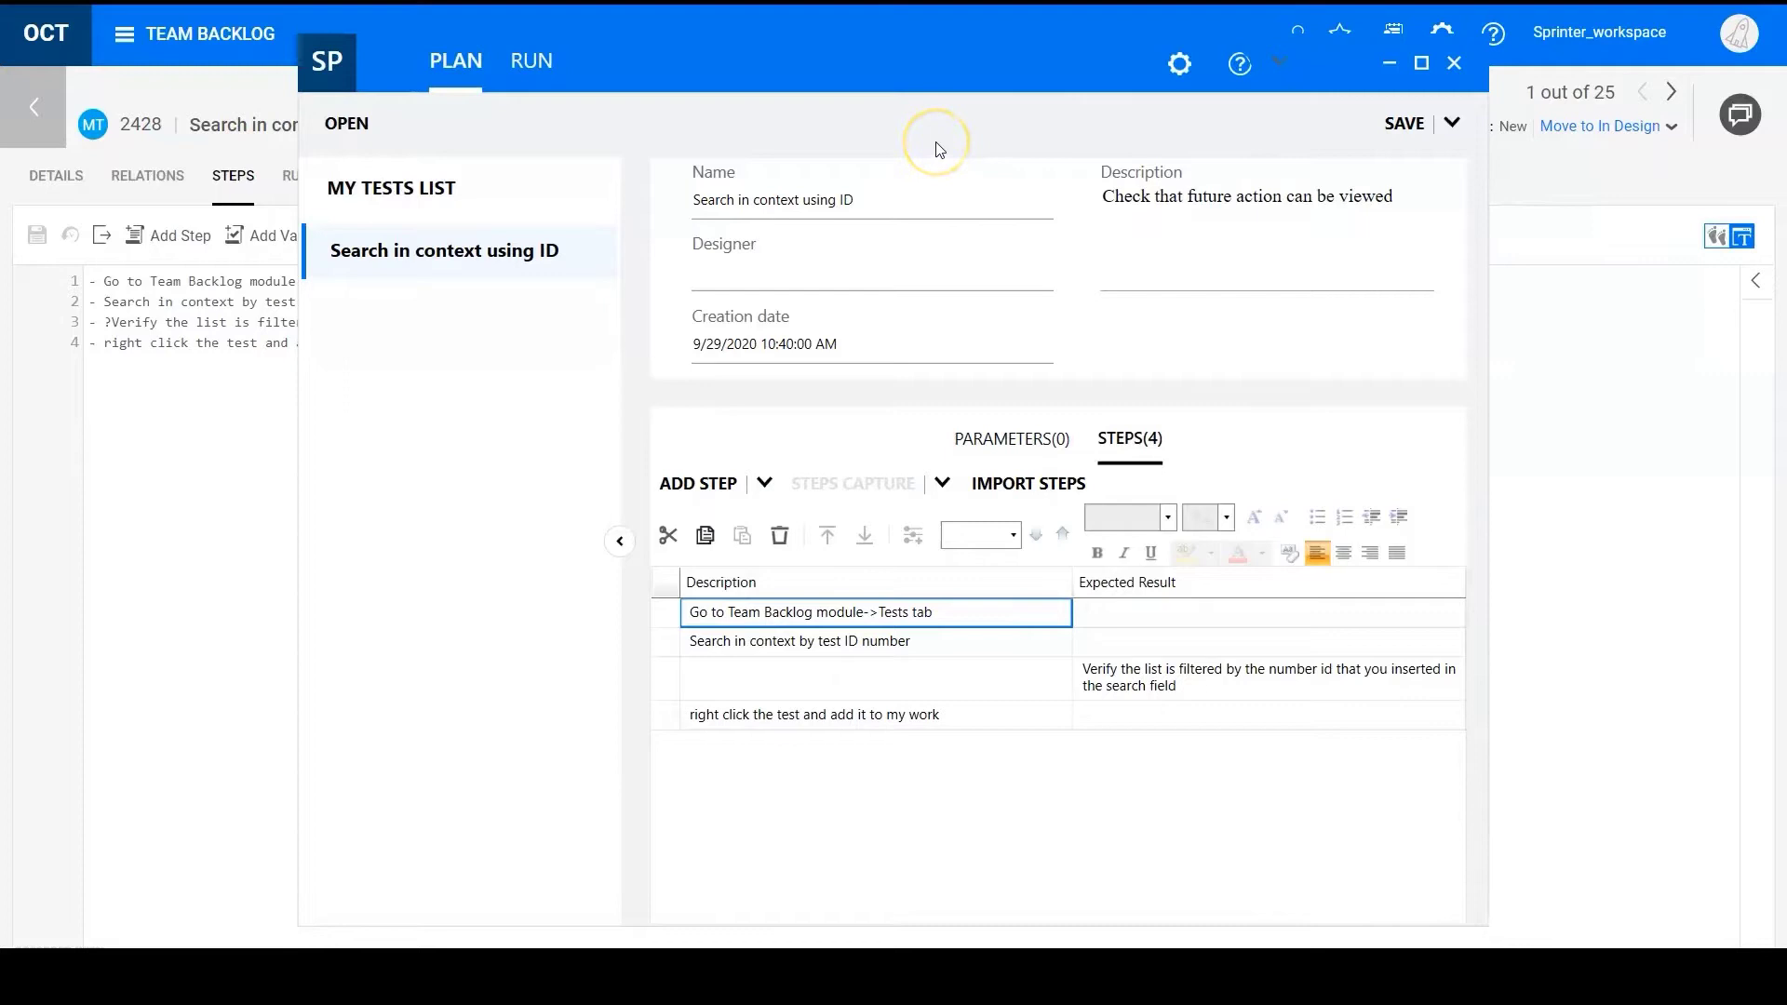
- Move the last step, "right click the test and add it to my work", up one position and append "yyyy" to its description
click(929, 719)
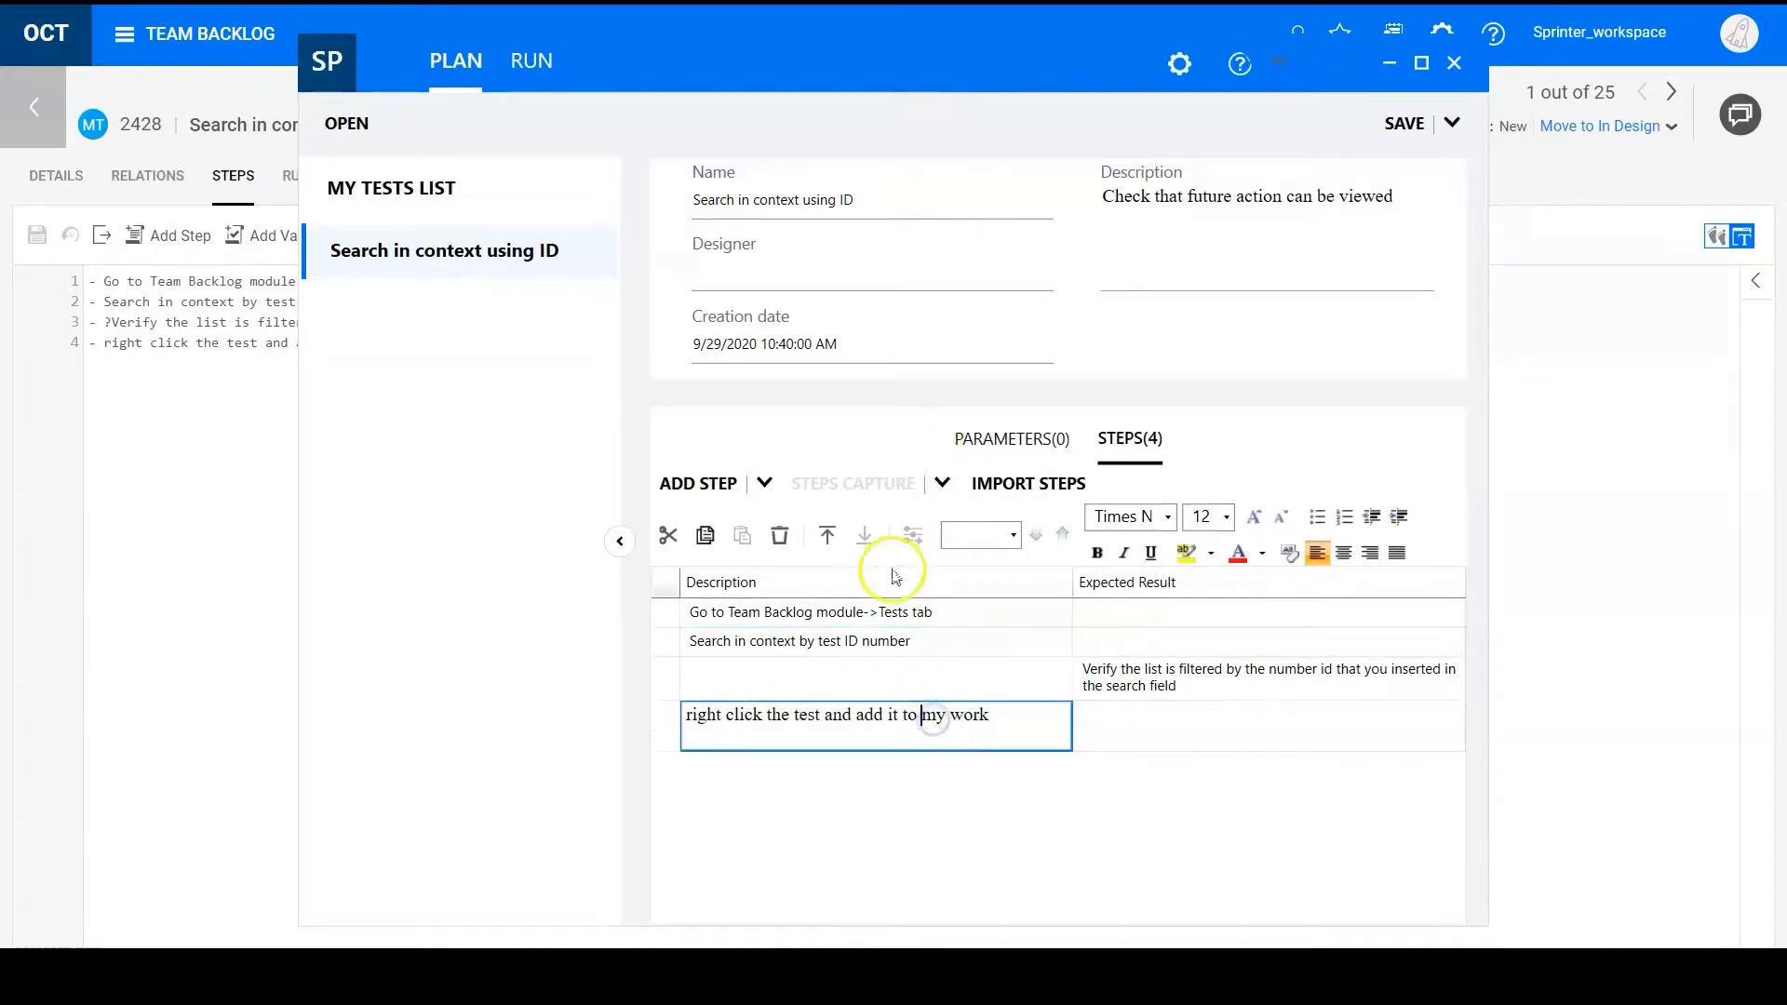
click(827, 536)
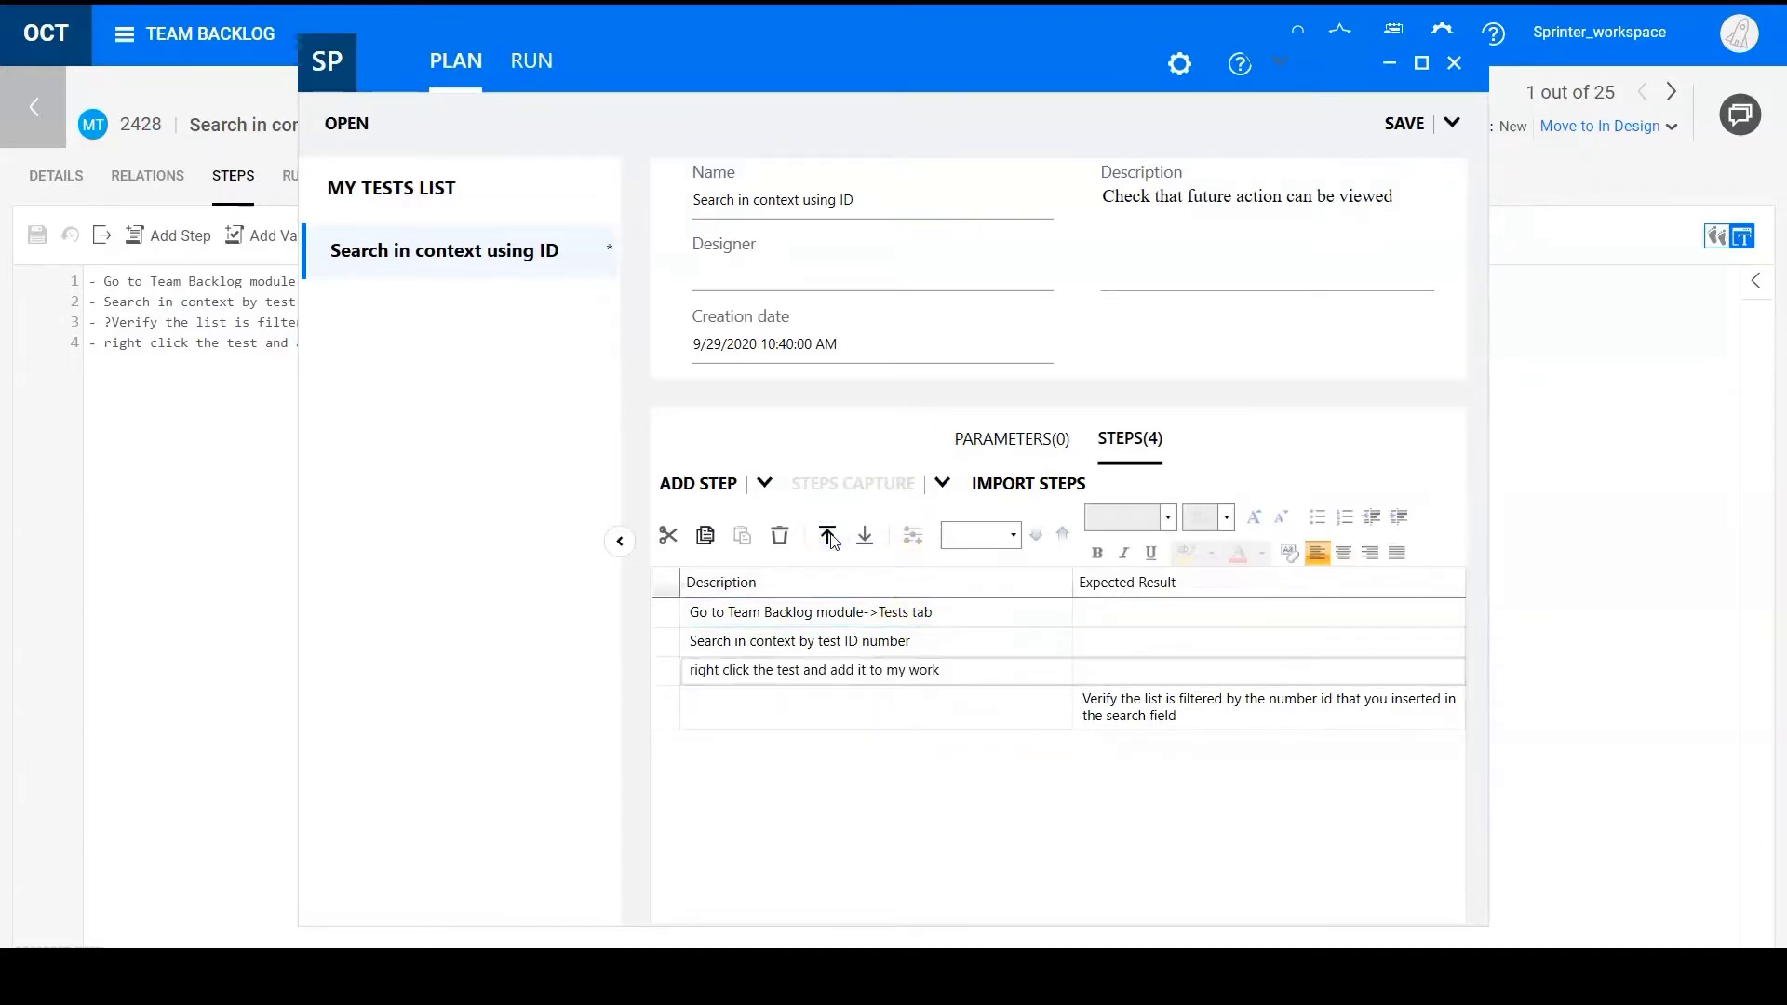
click(969, 671)
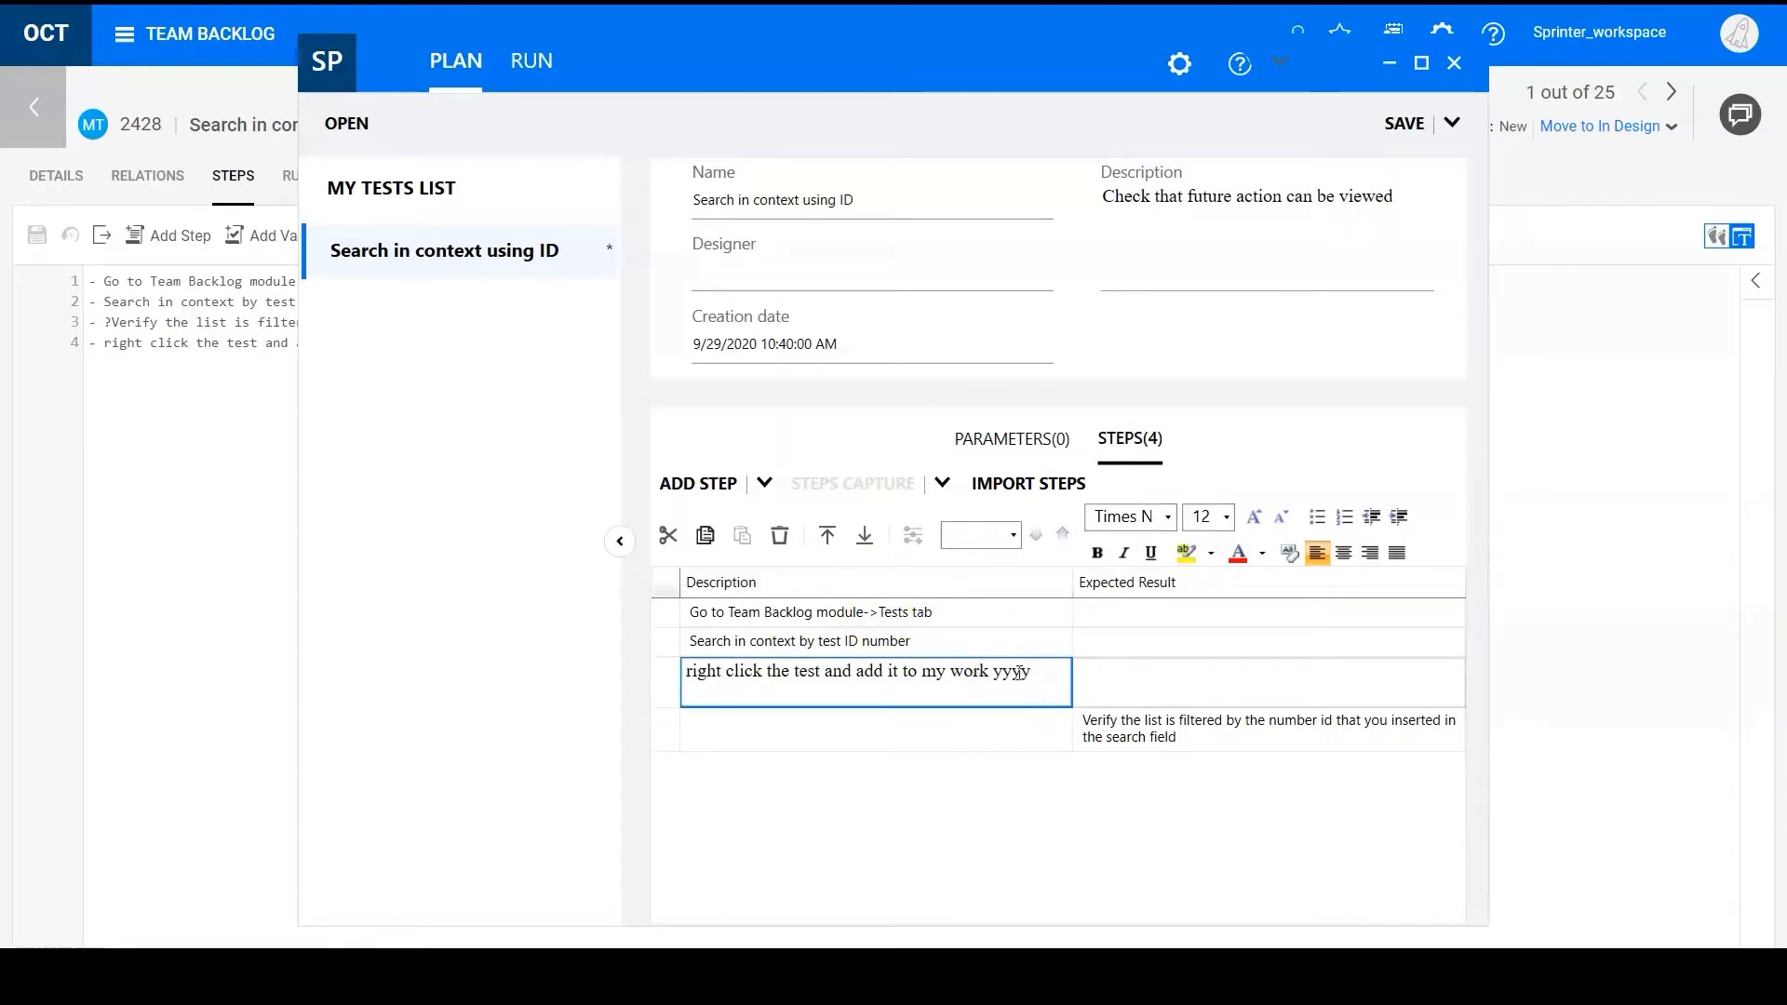
- Delete the "right click the test and add it to my work yyyy" step, save the test and minimize Sprinter
click(780, 537)
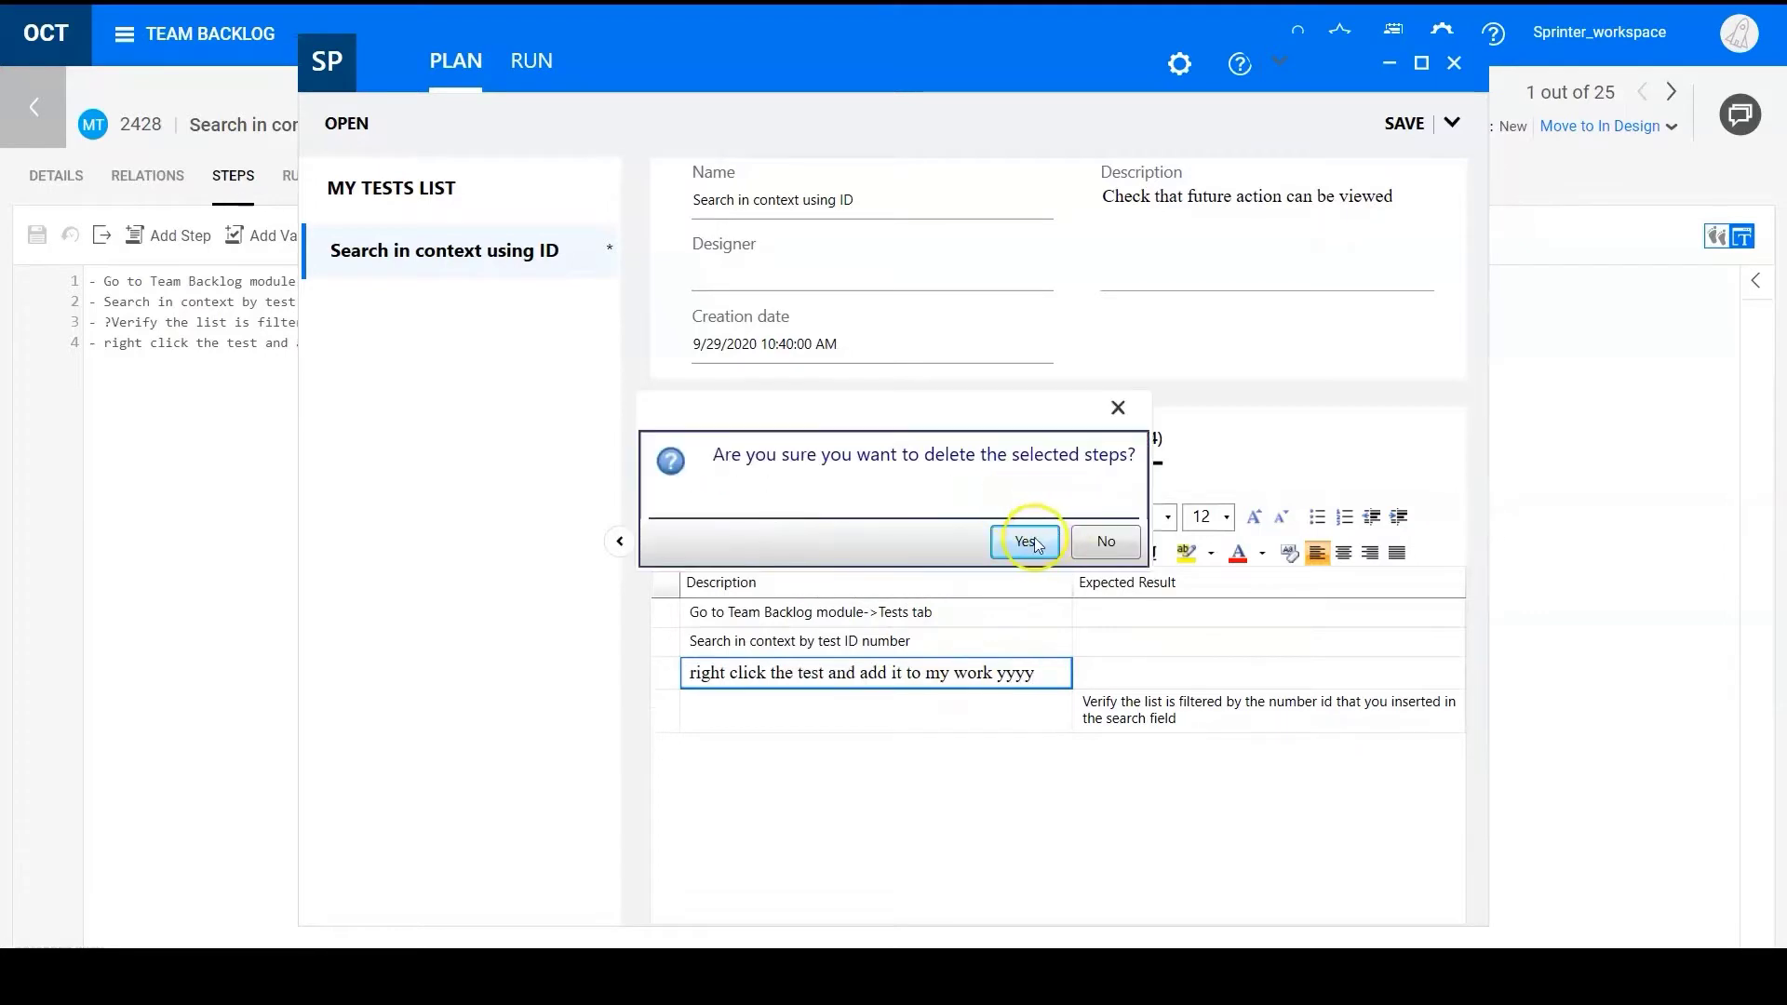
click(1027, 542)
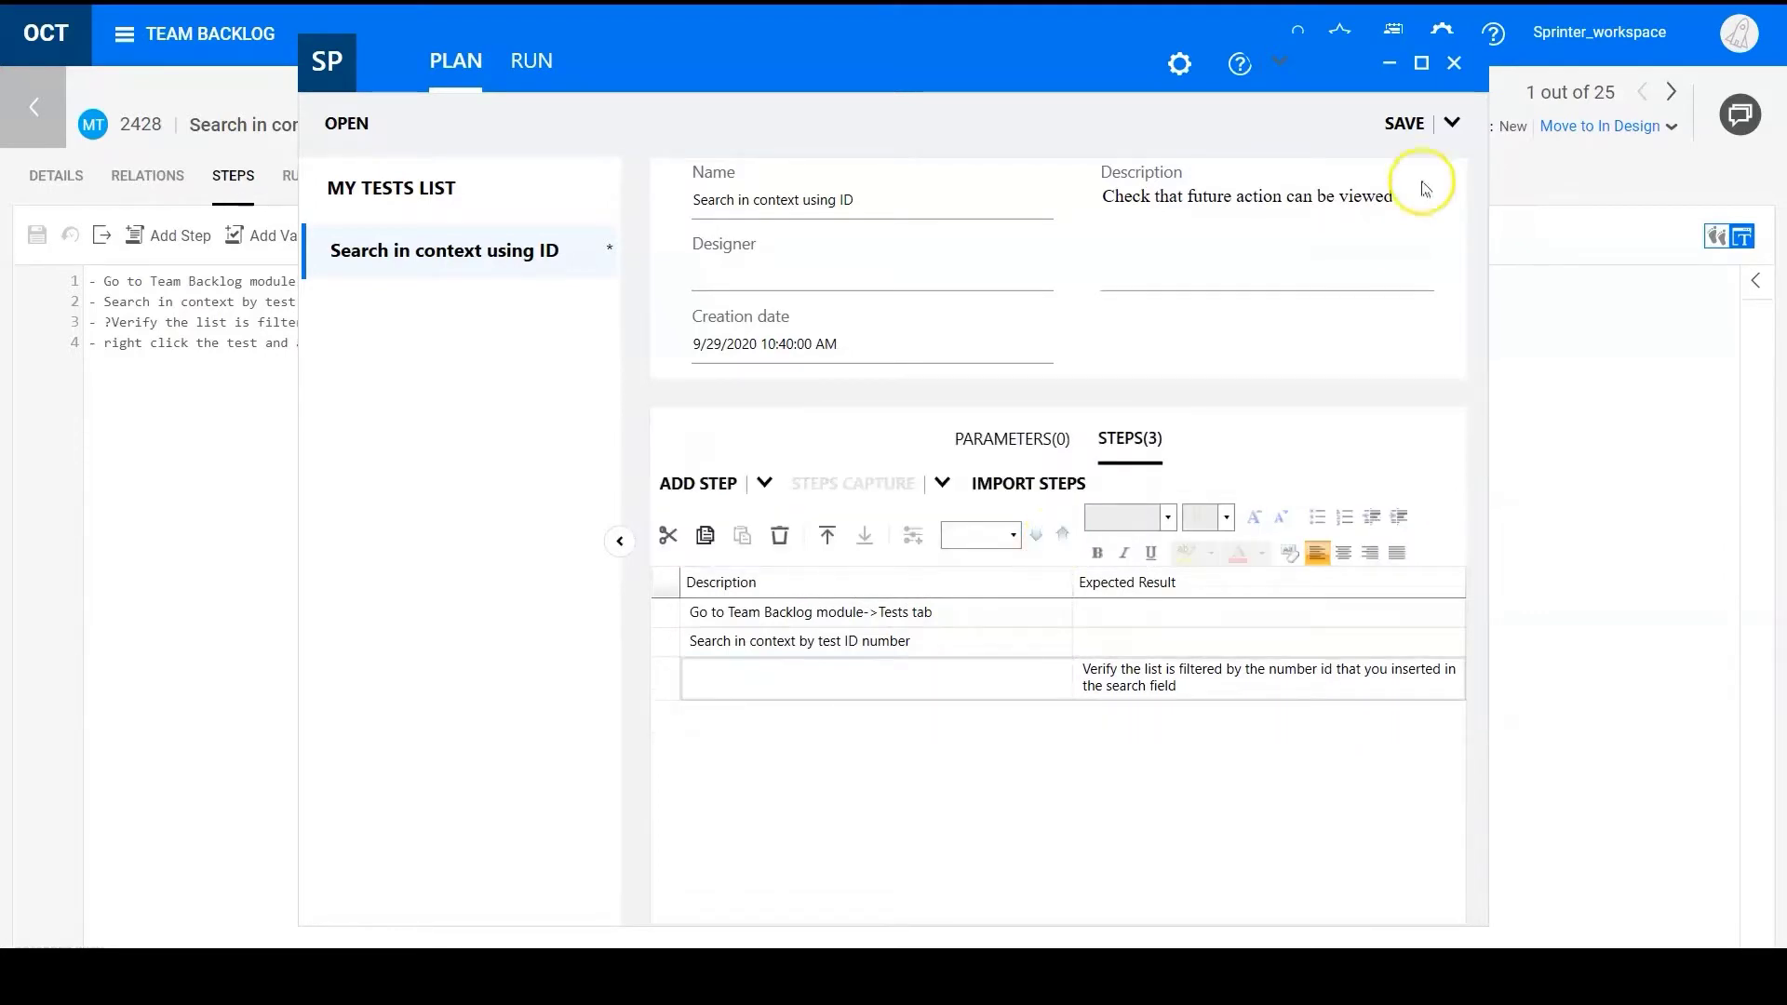
click(1406, 123)
click(1389, 63)
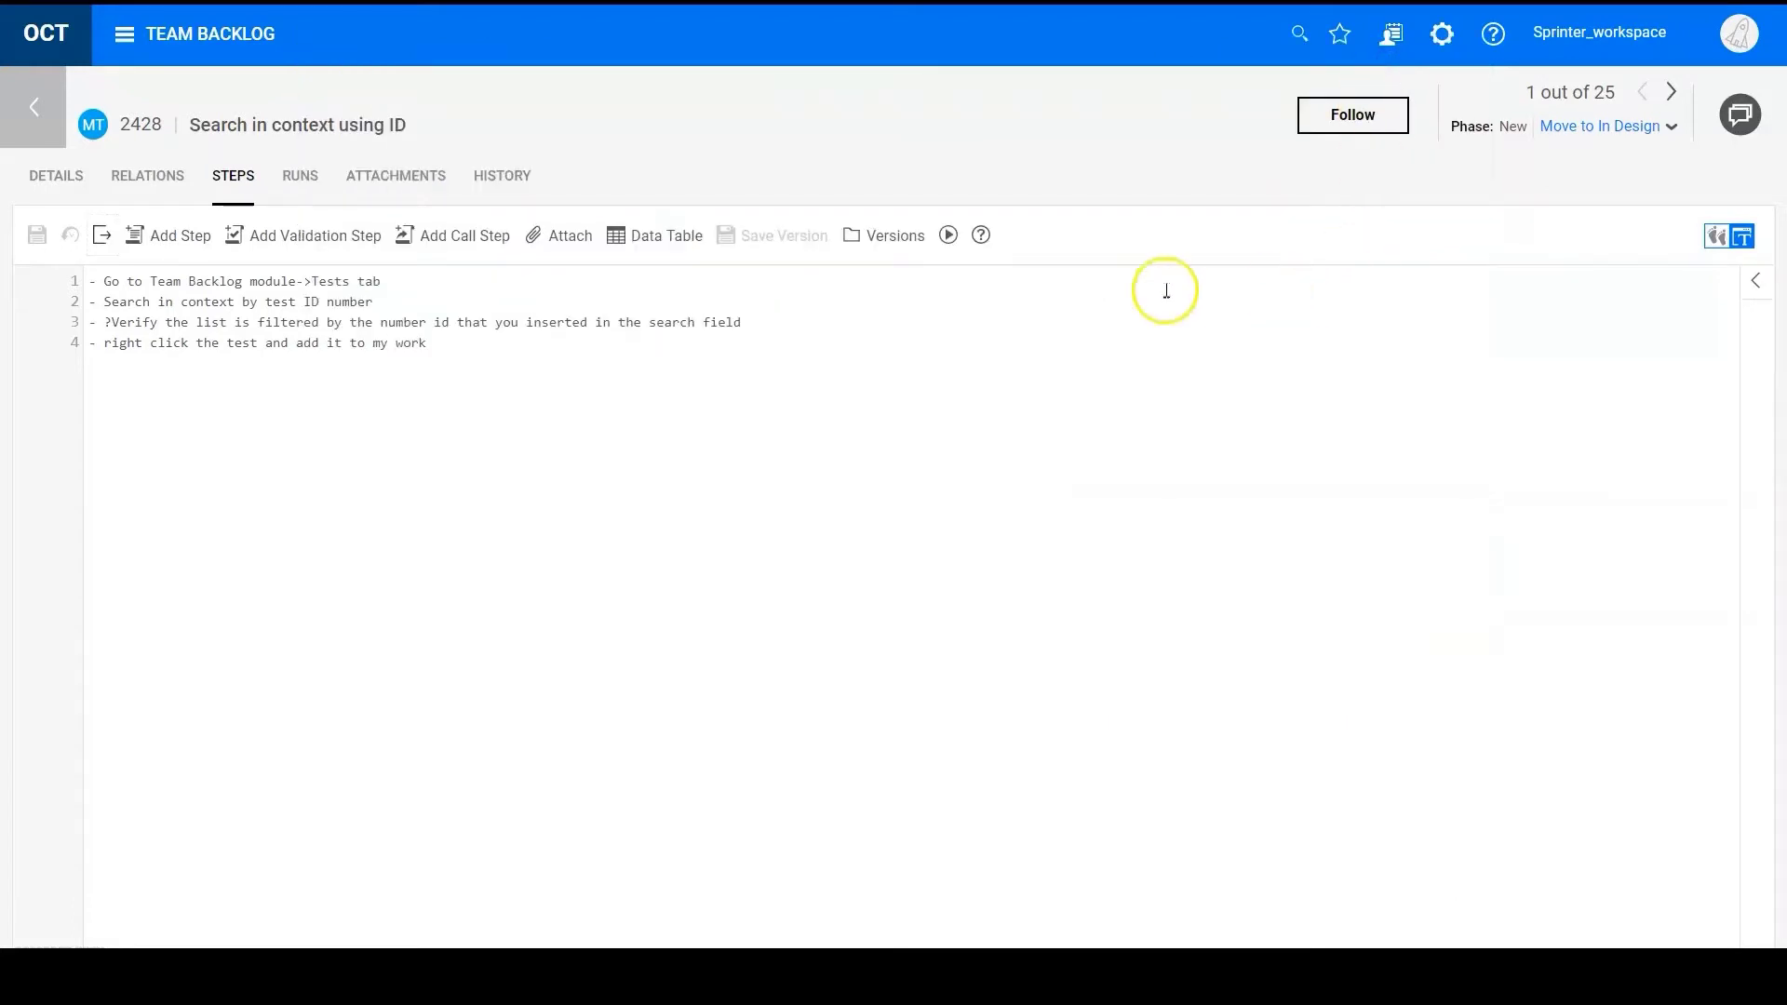
- Return to the tests list in ALM Octane and reopen test 2428 to check its updated steps
click(8, 133)
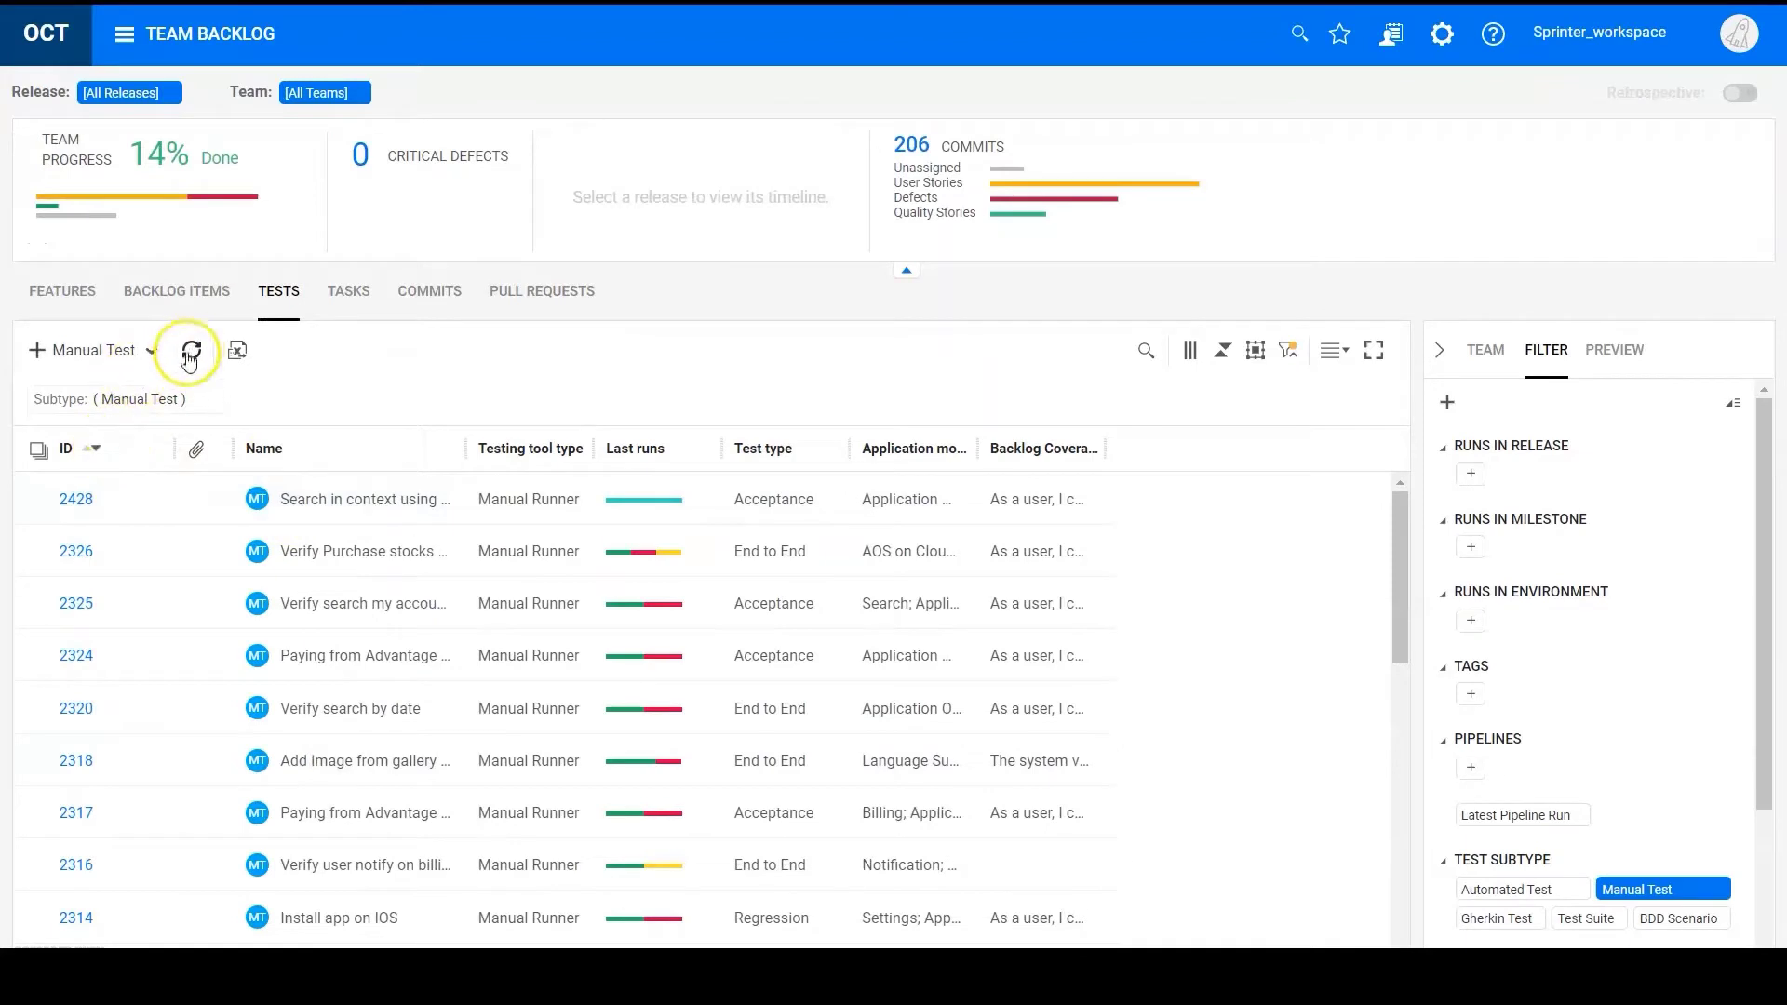
click(76, 499)
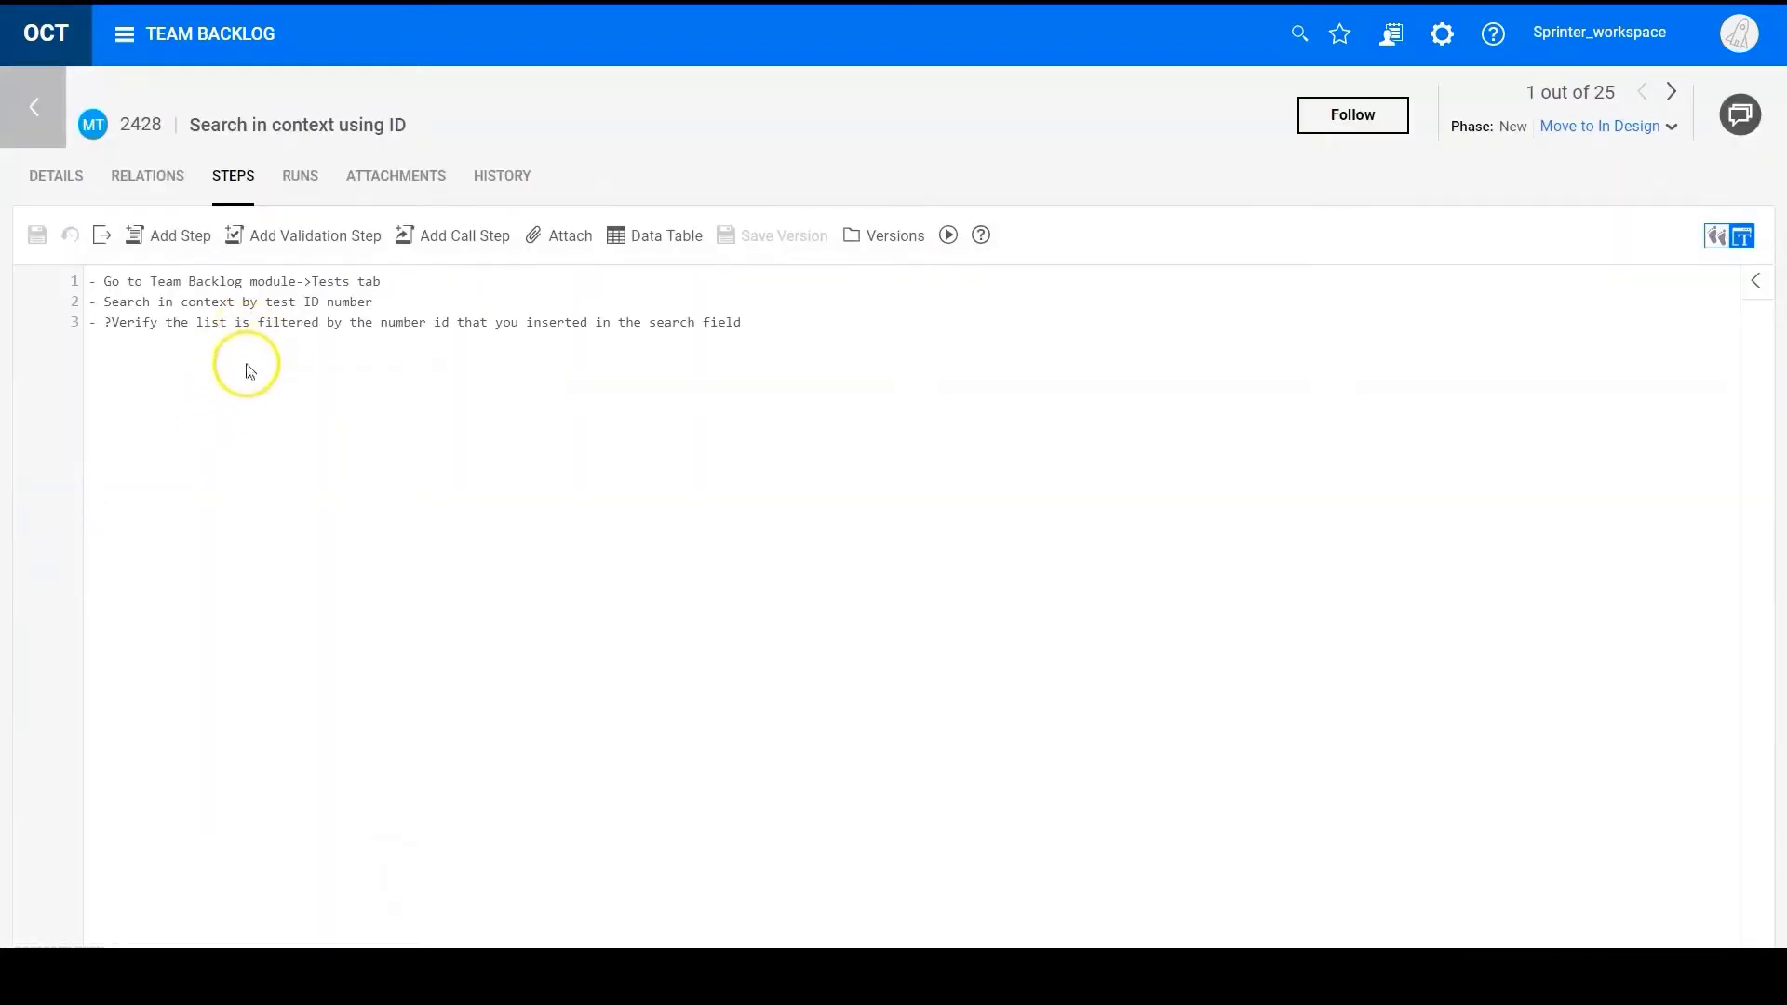
click(371, 291)
- Go to My Work and examine the preview and details of planned manual run 13993, "Search in context using ID"
click(125, 41)
click(102, 116)
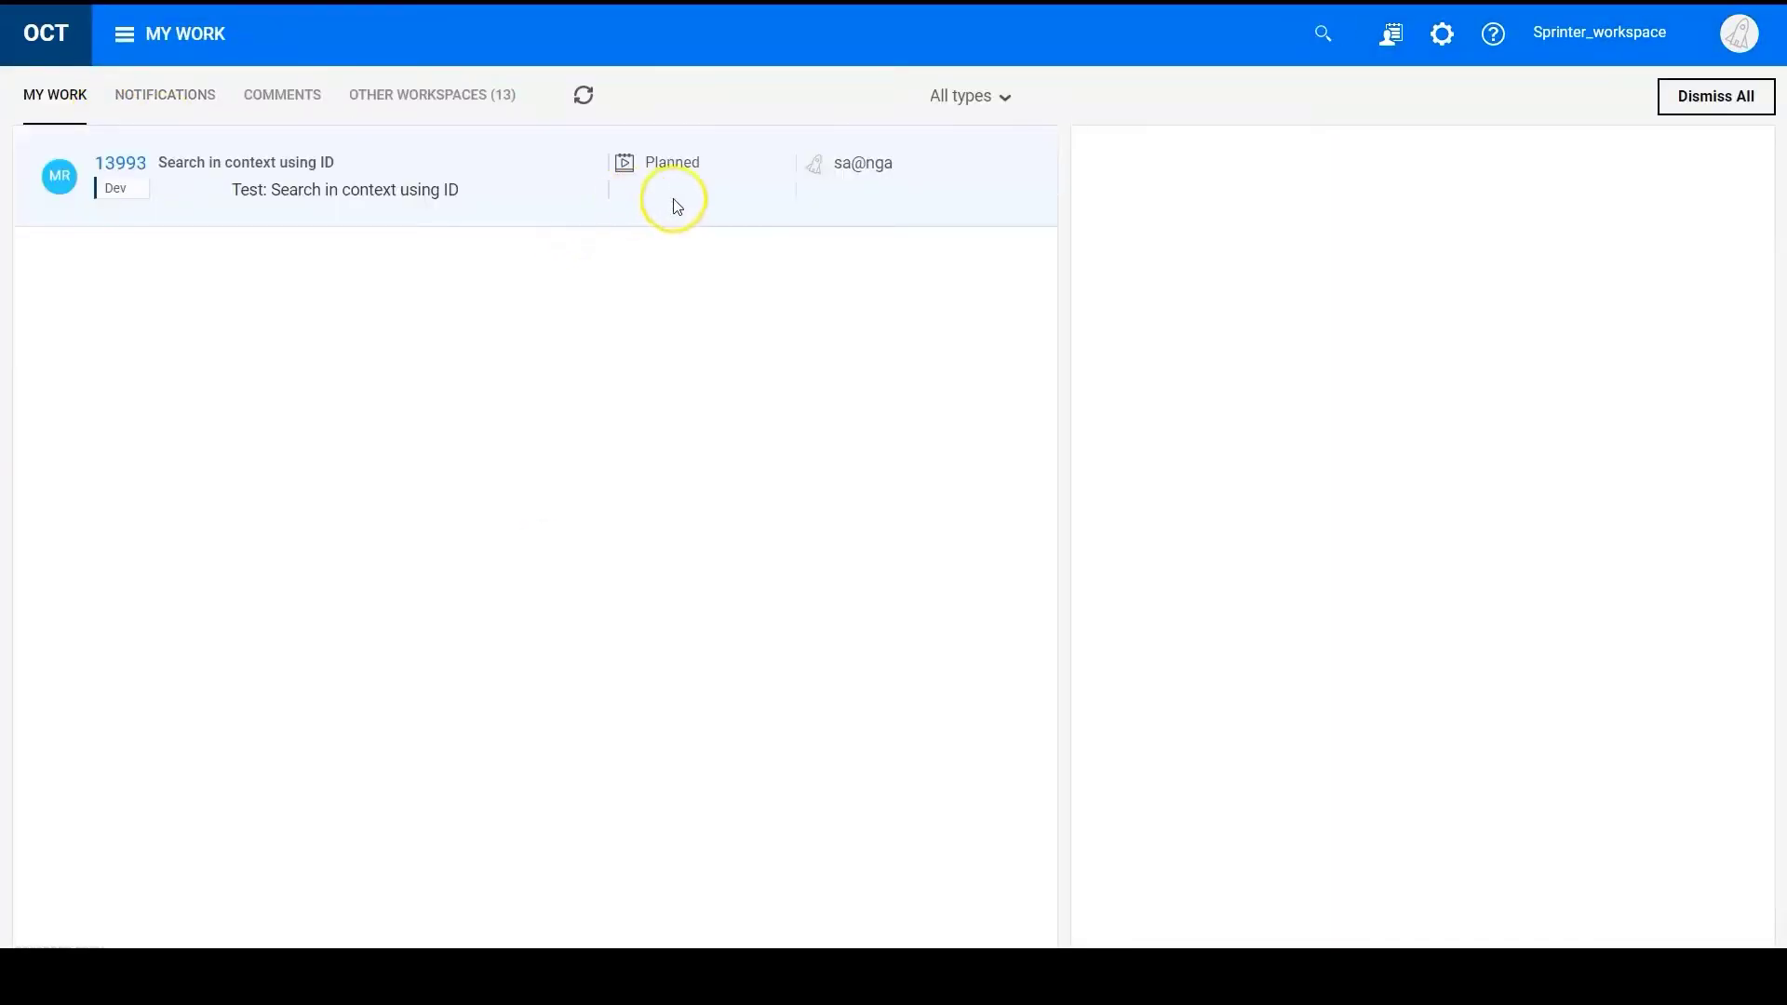
click(670, 199)
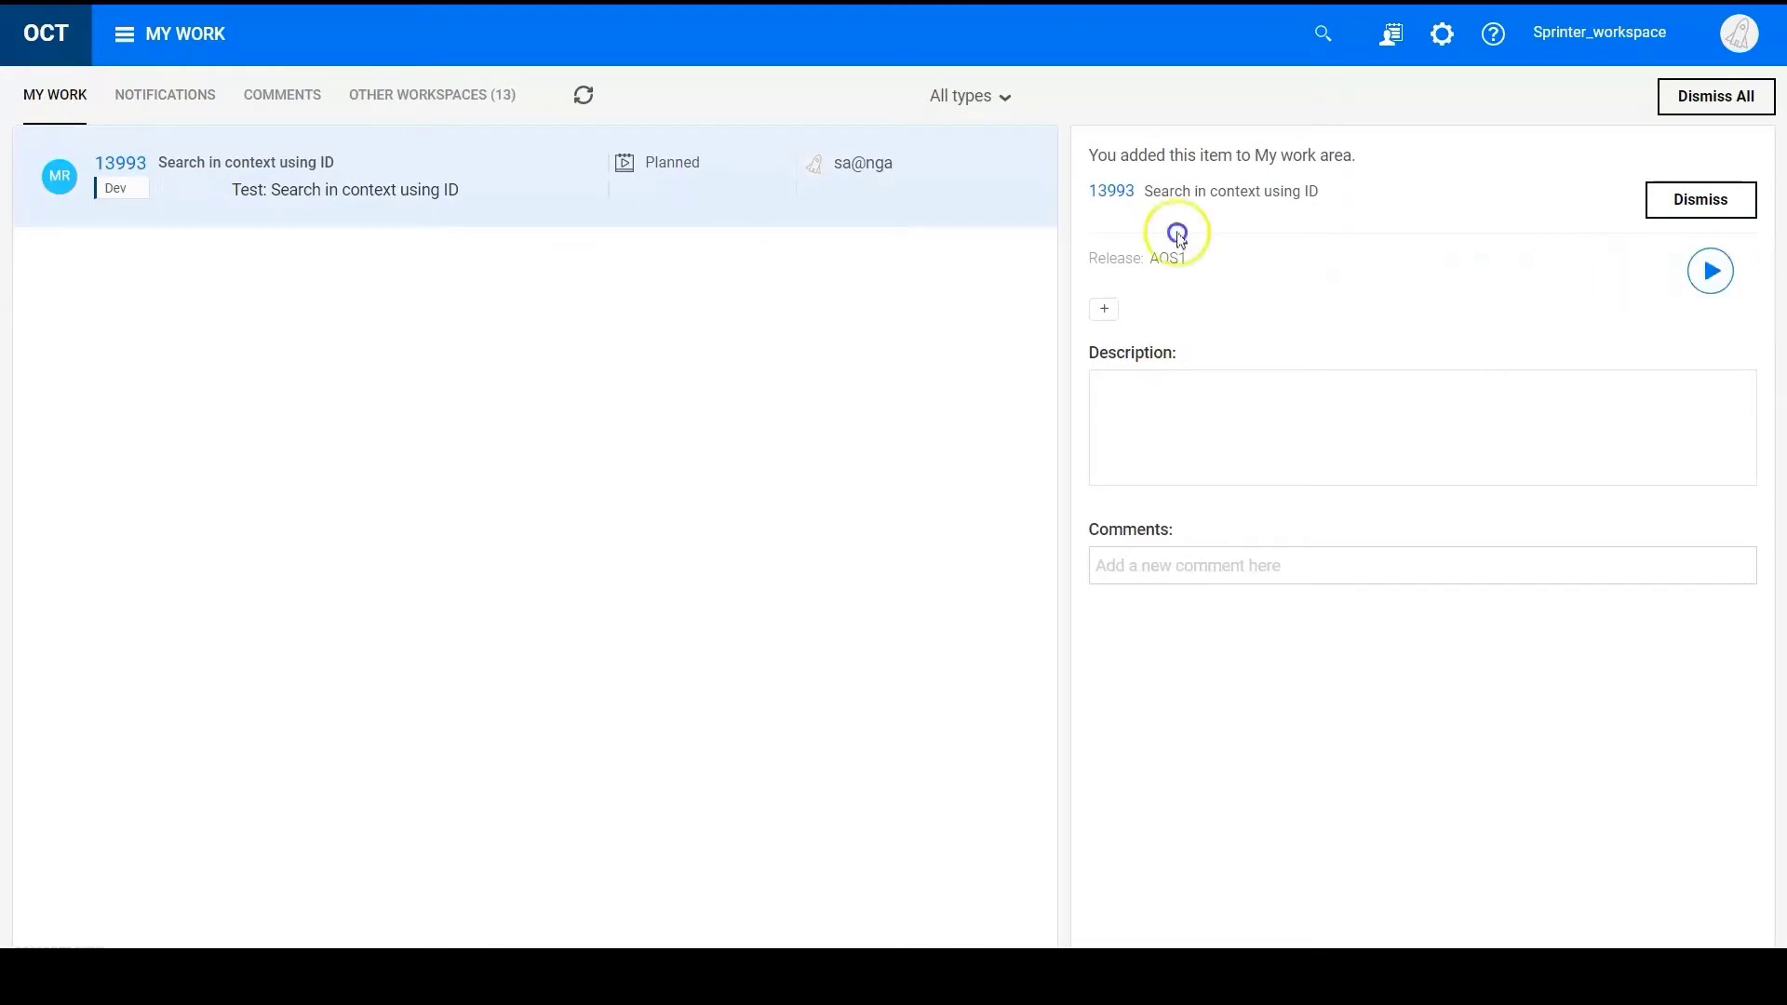
click(127, 164)
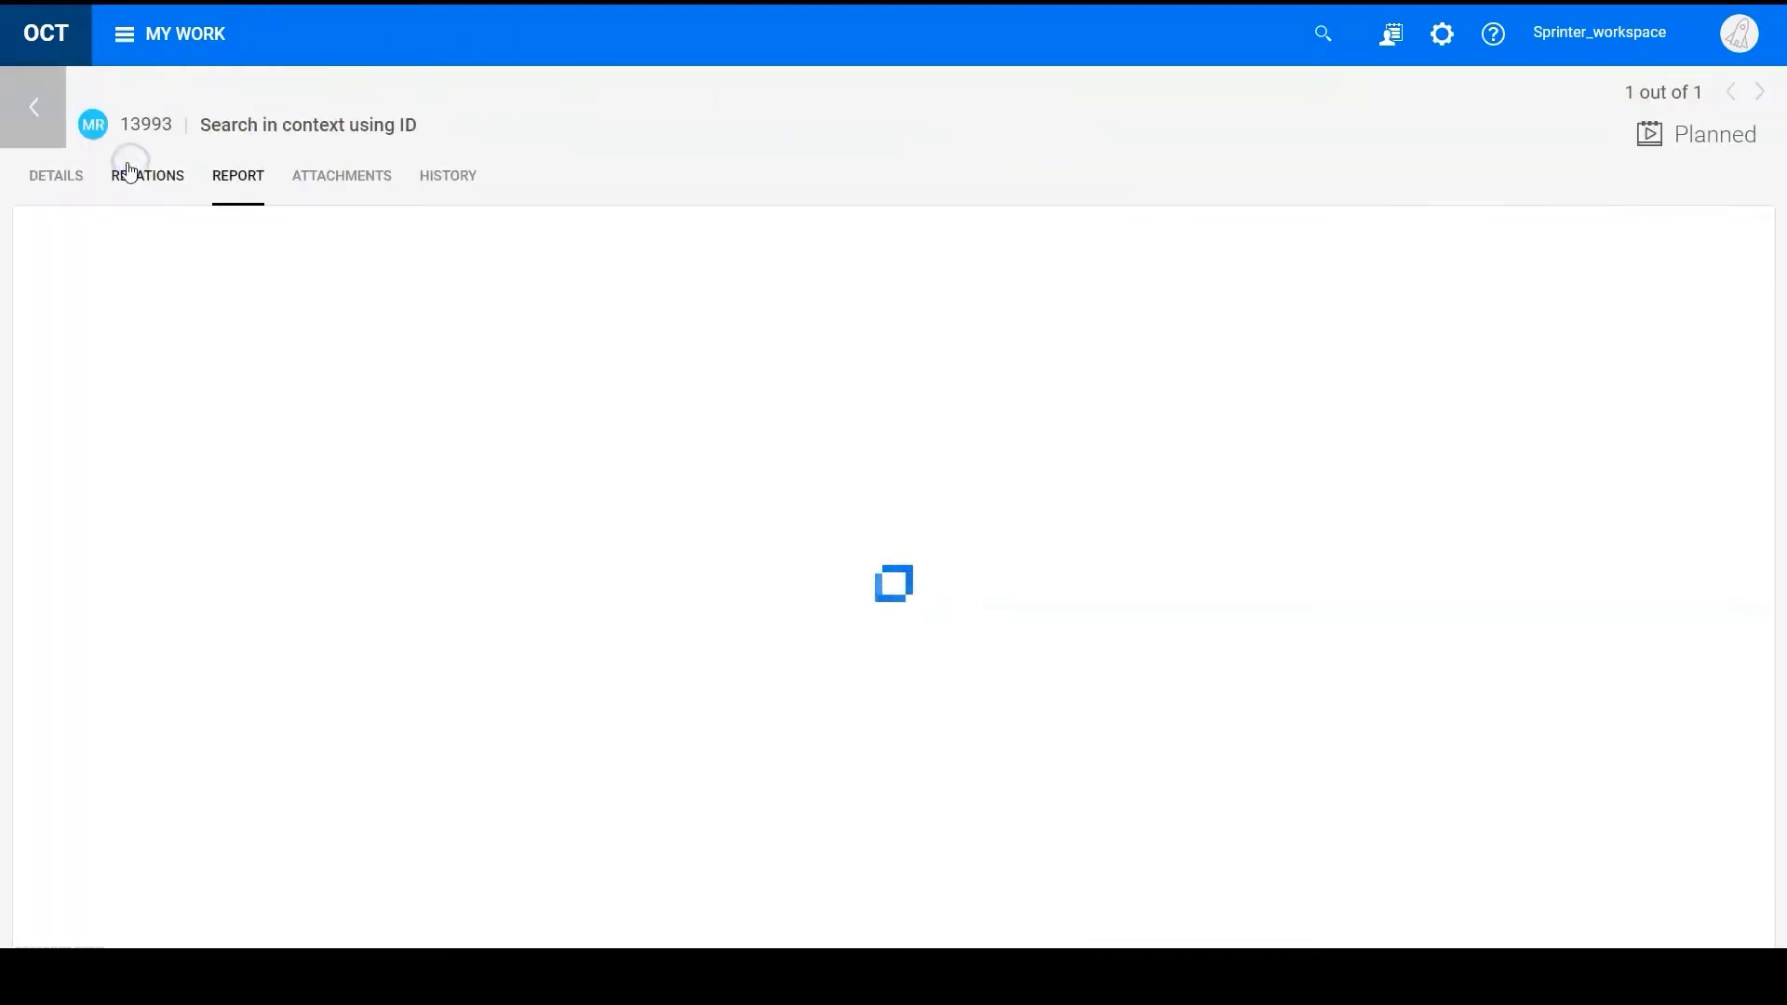
click(59, 176)
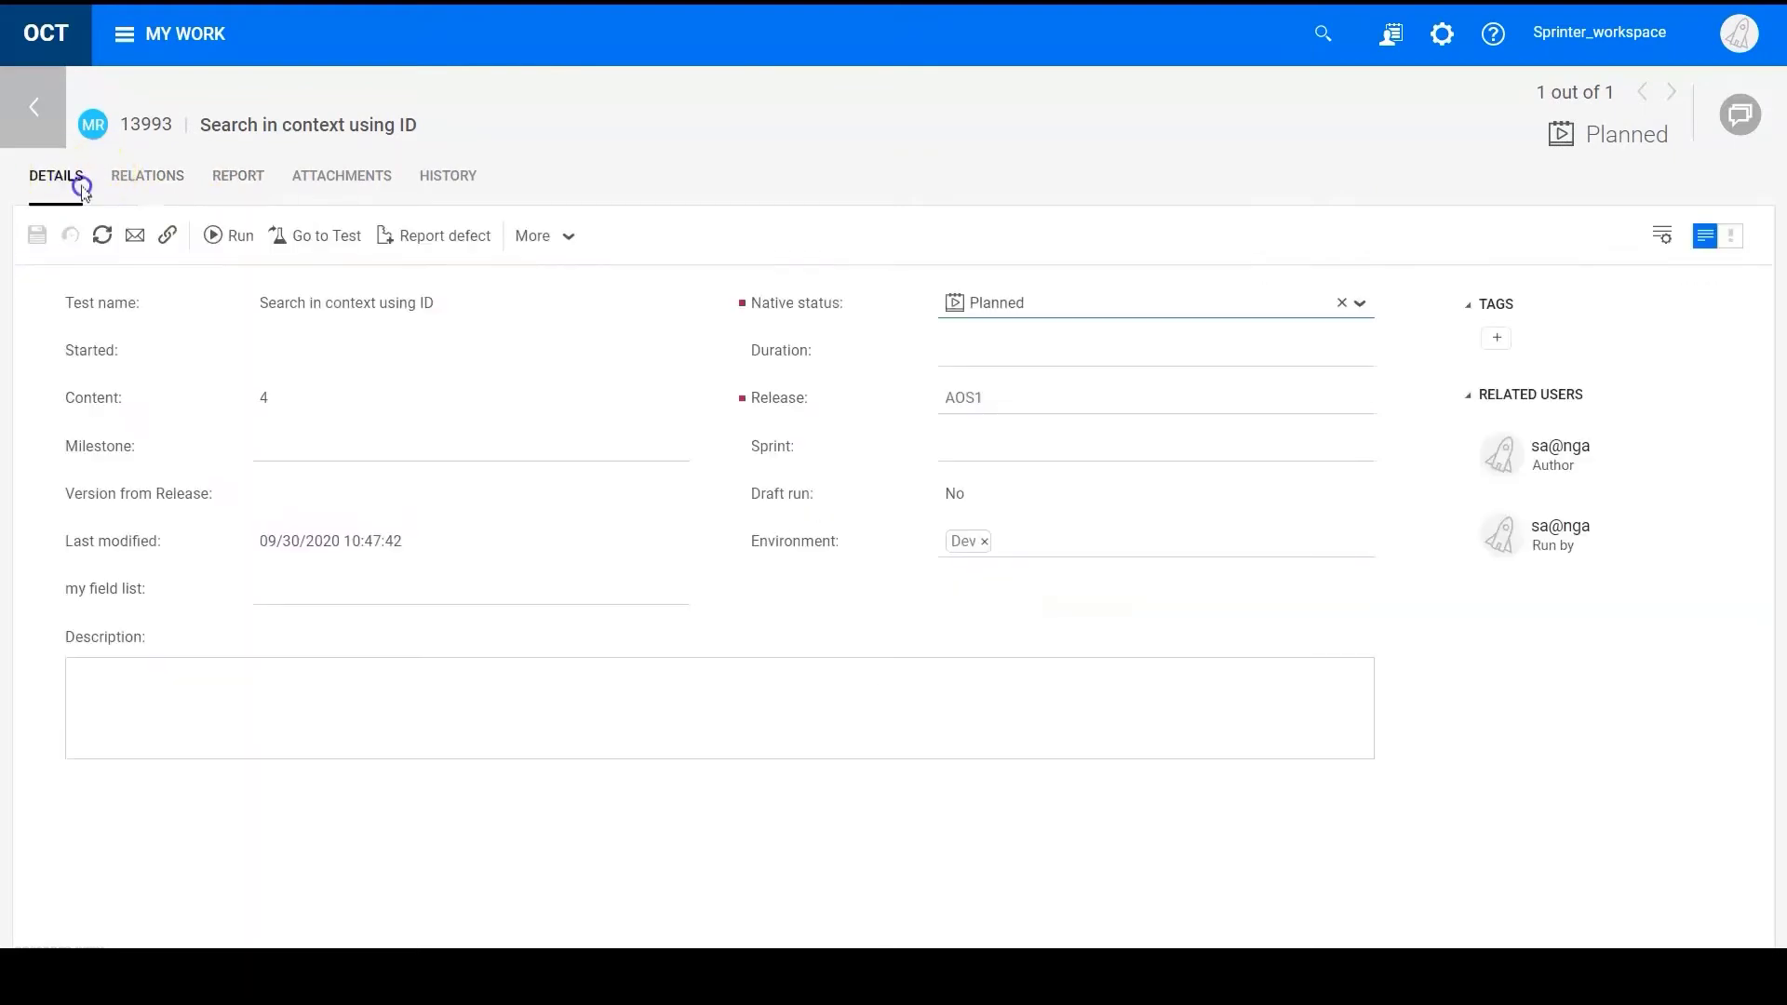
click(218, 239)
click(19, 104)
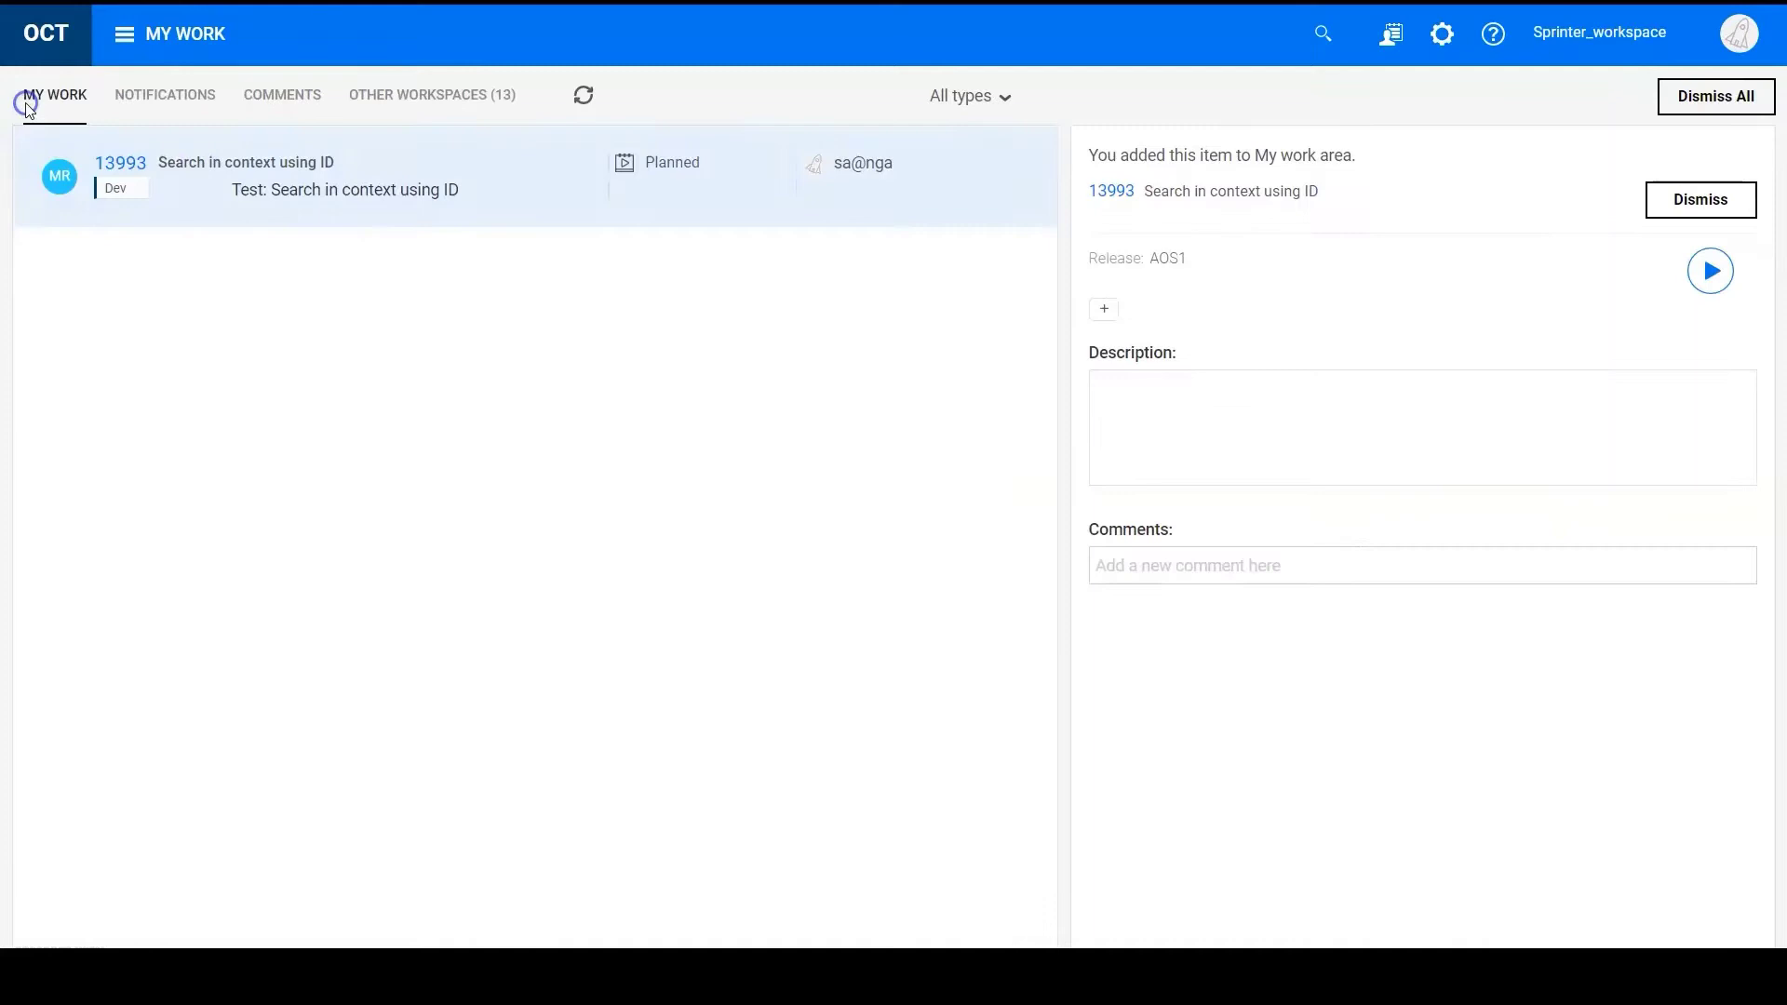
- Go back to the Team Backlog tests and show the details of manual test 2428
click(124, 35)
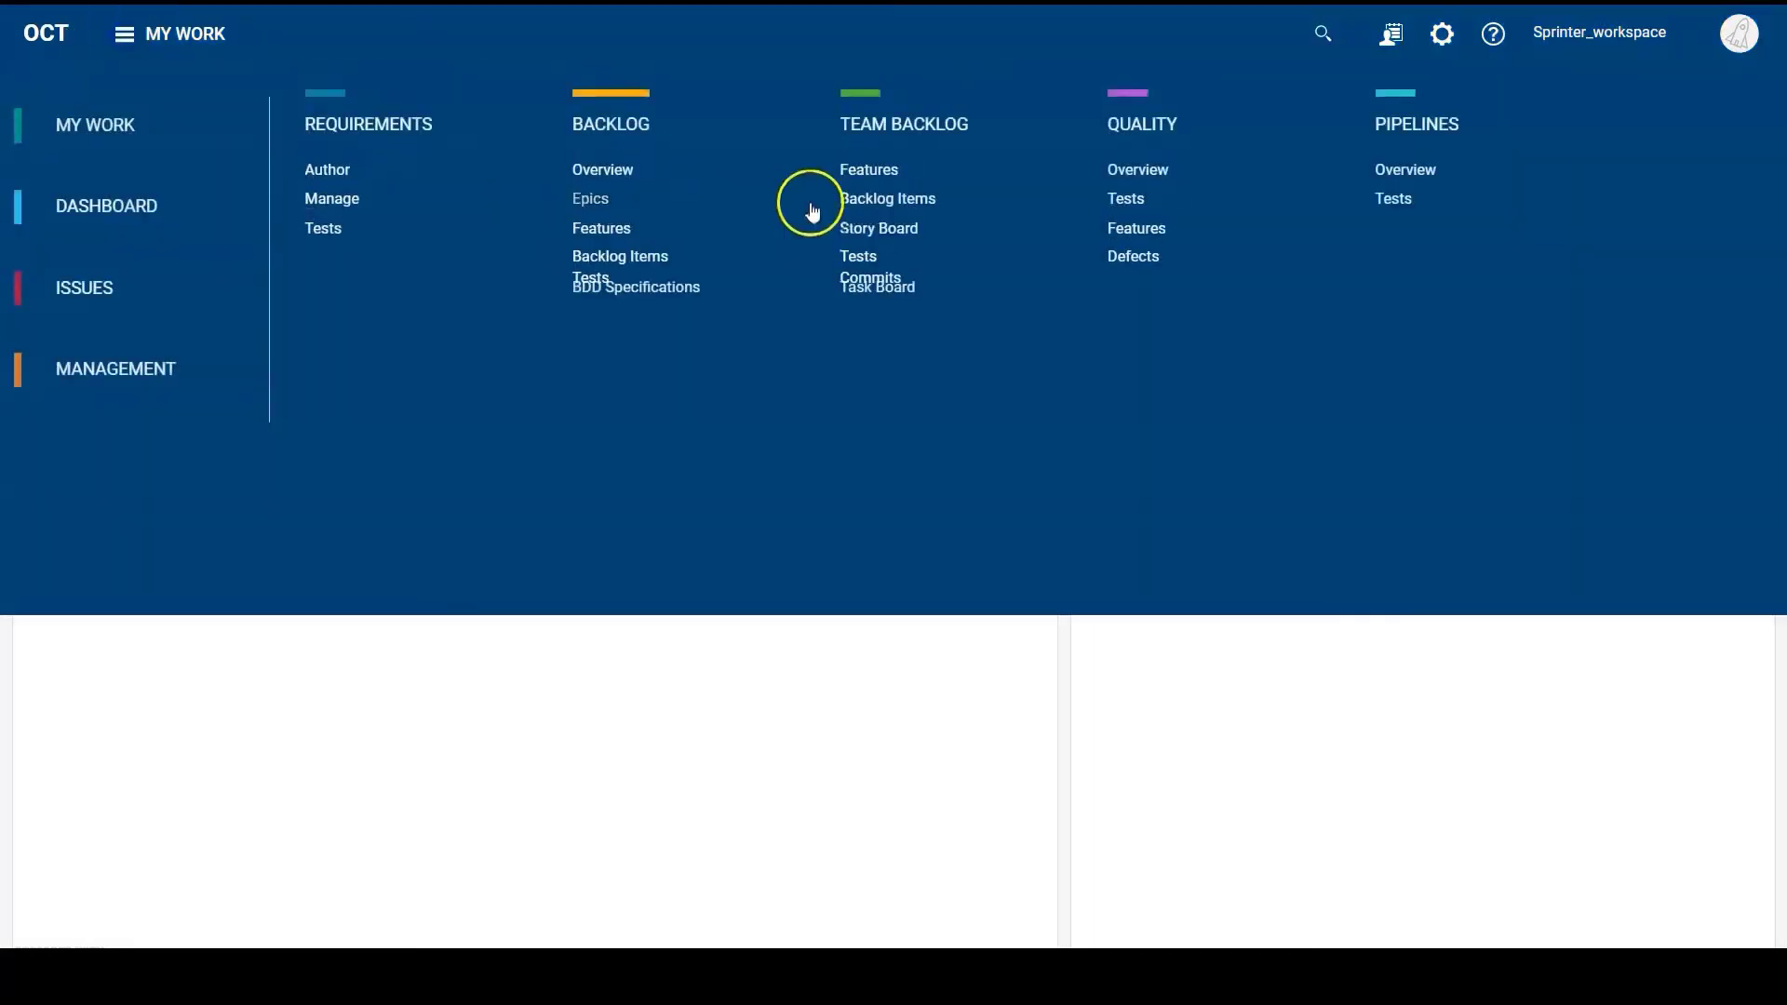
click(873, 268)
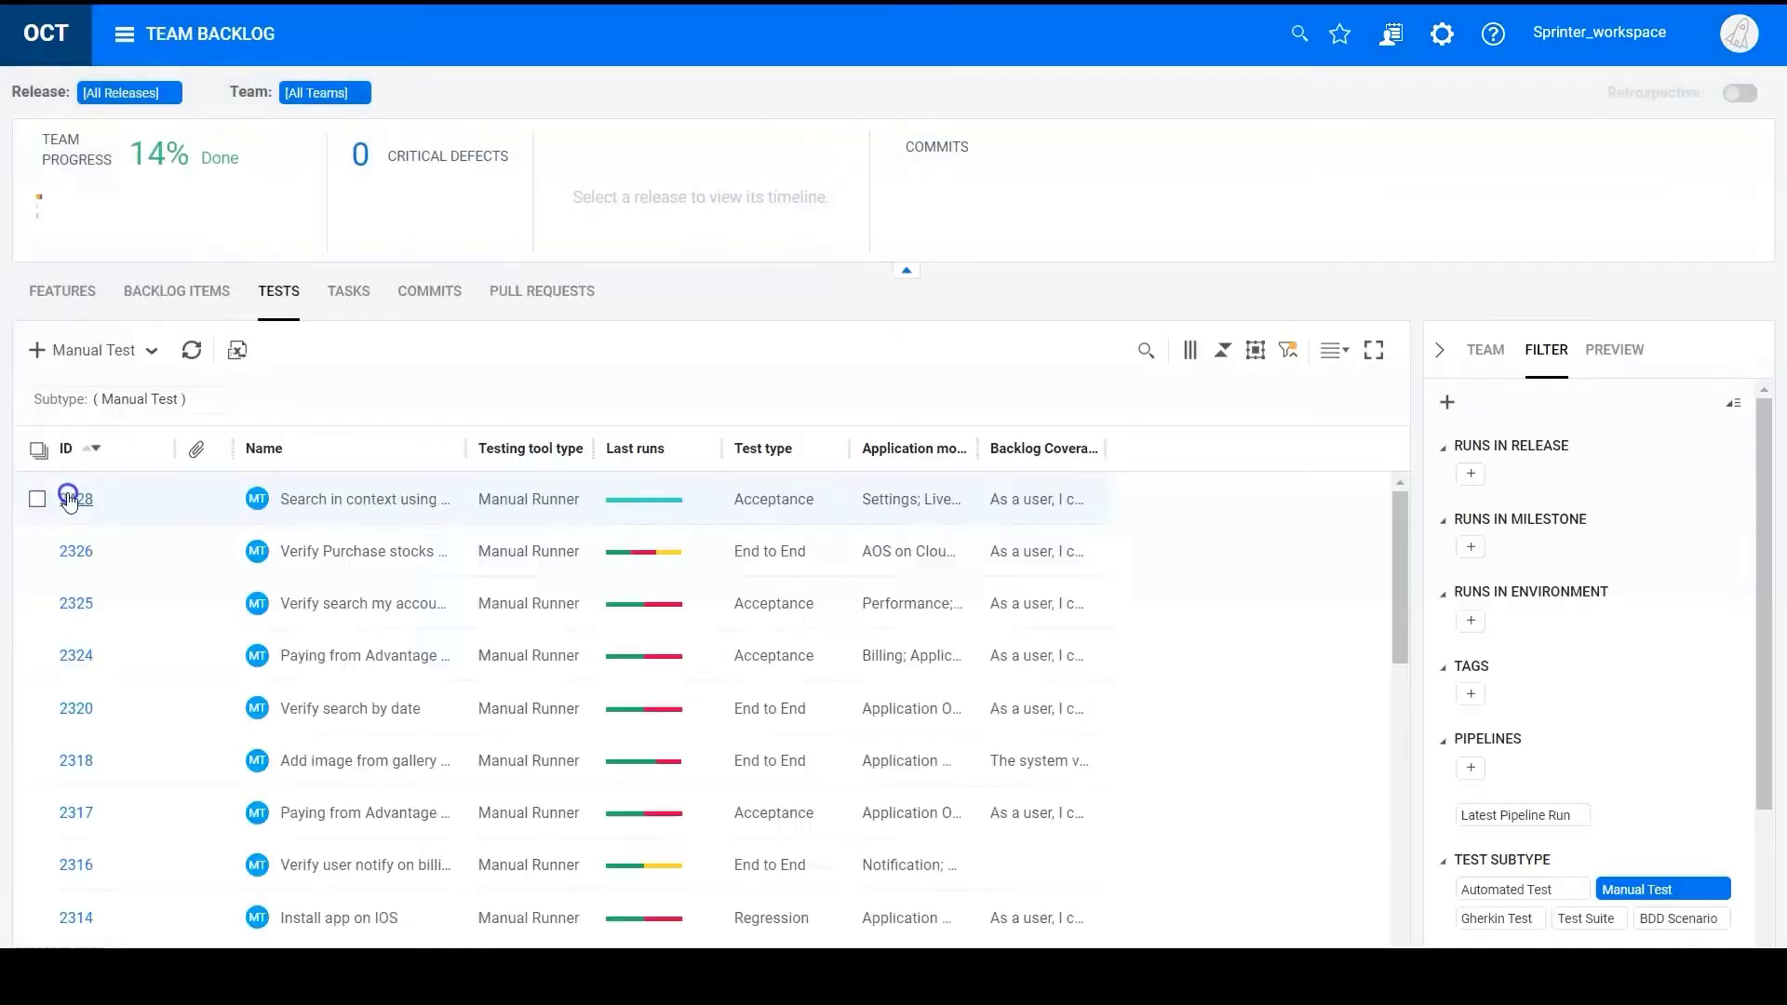
click(72, 499)
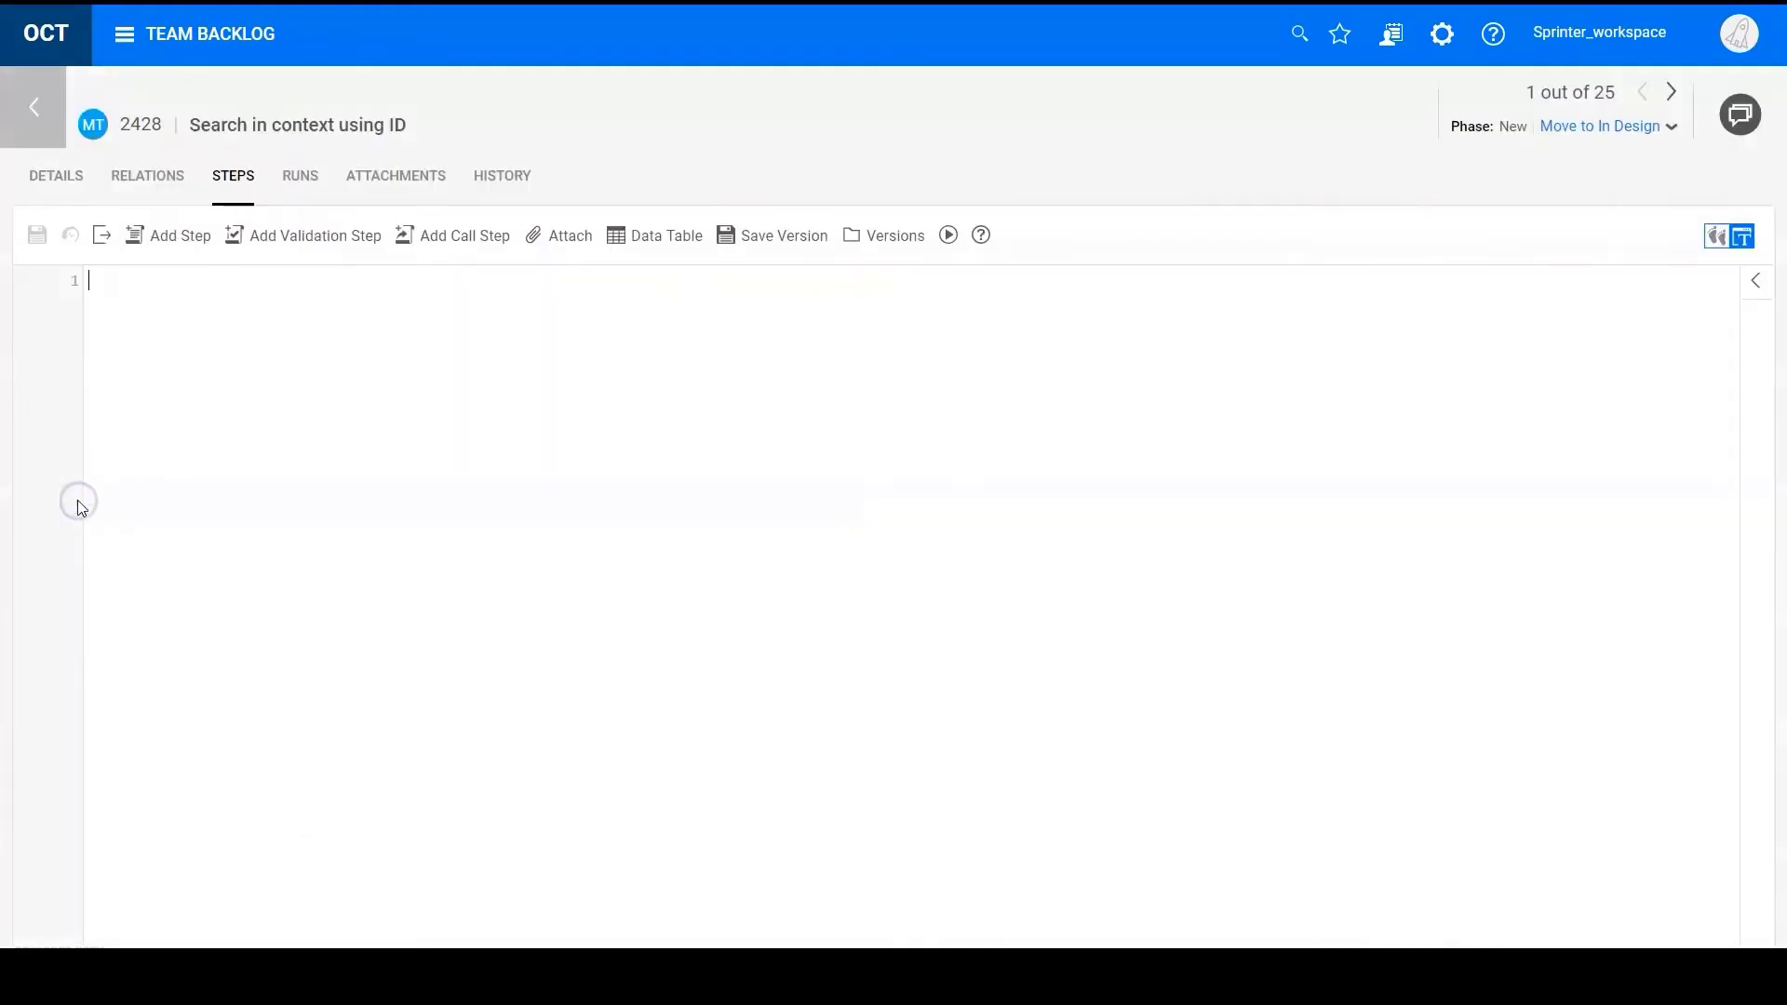
click(56, 175)
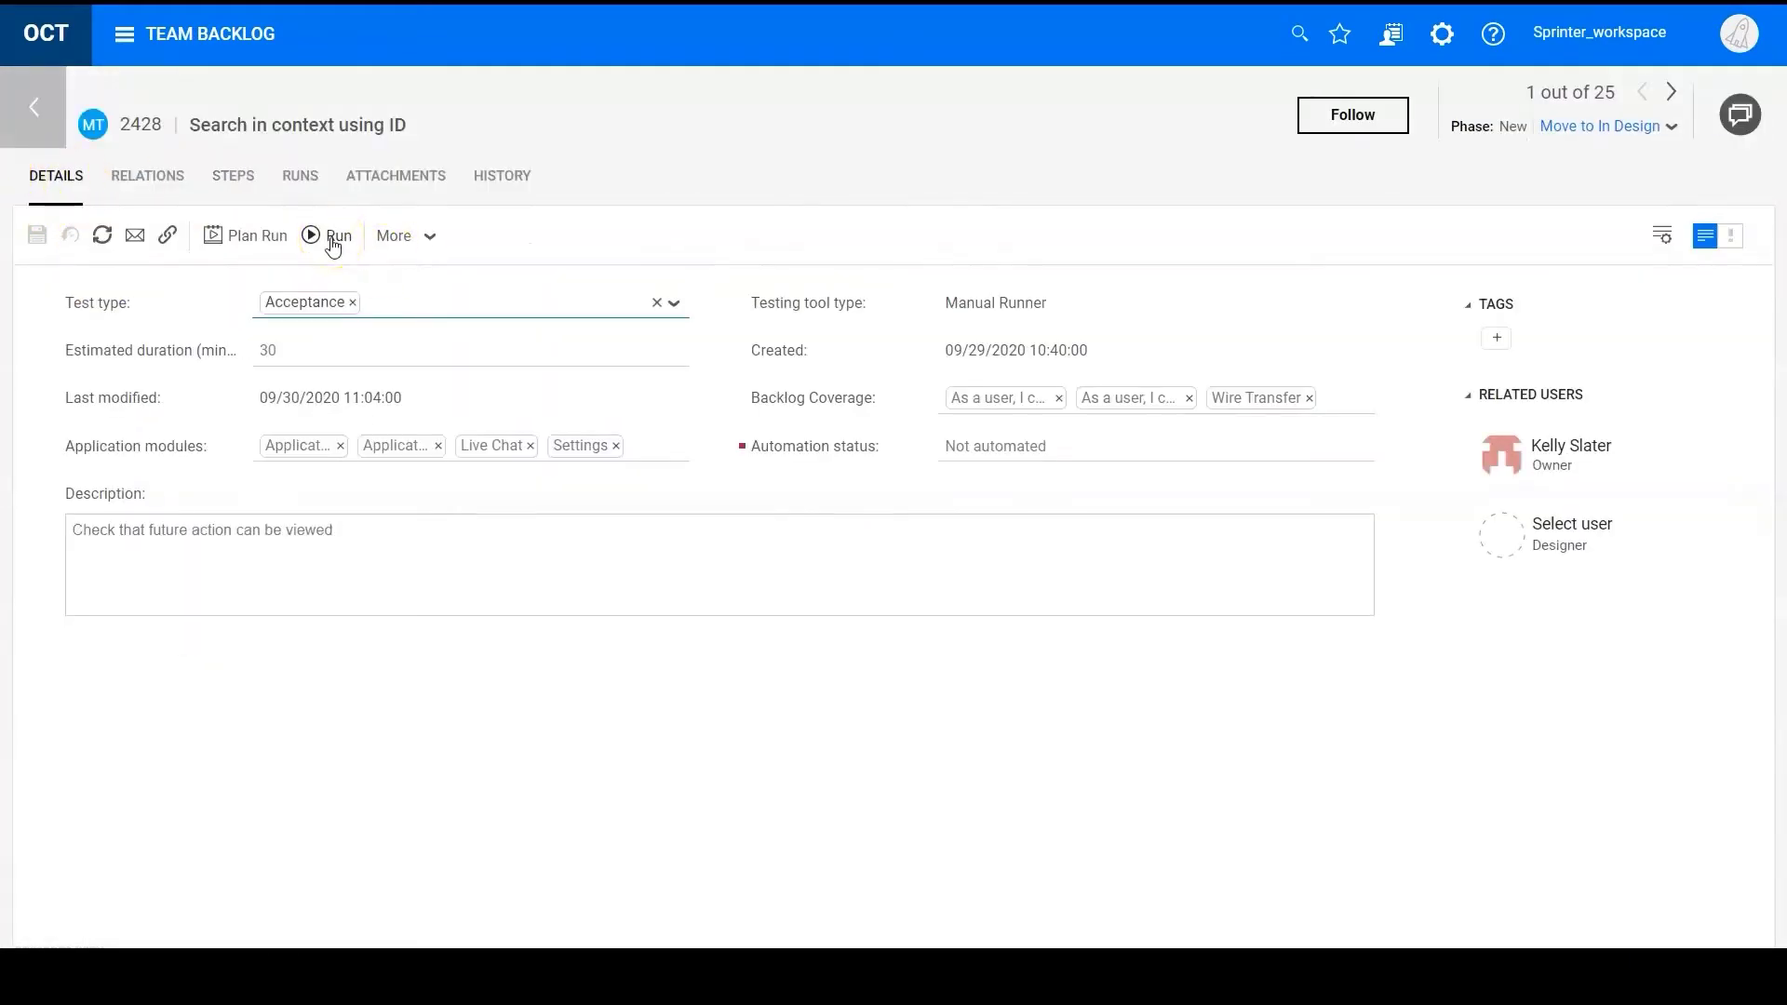
- Create a run of test 2428 with the default run settings and open it in Sprinter
click(333, 238)
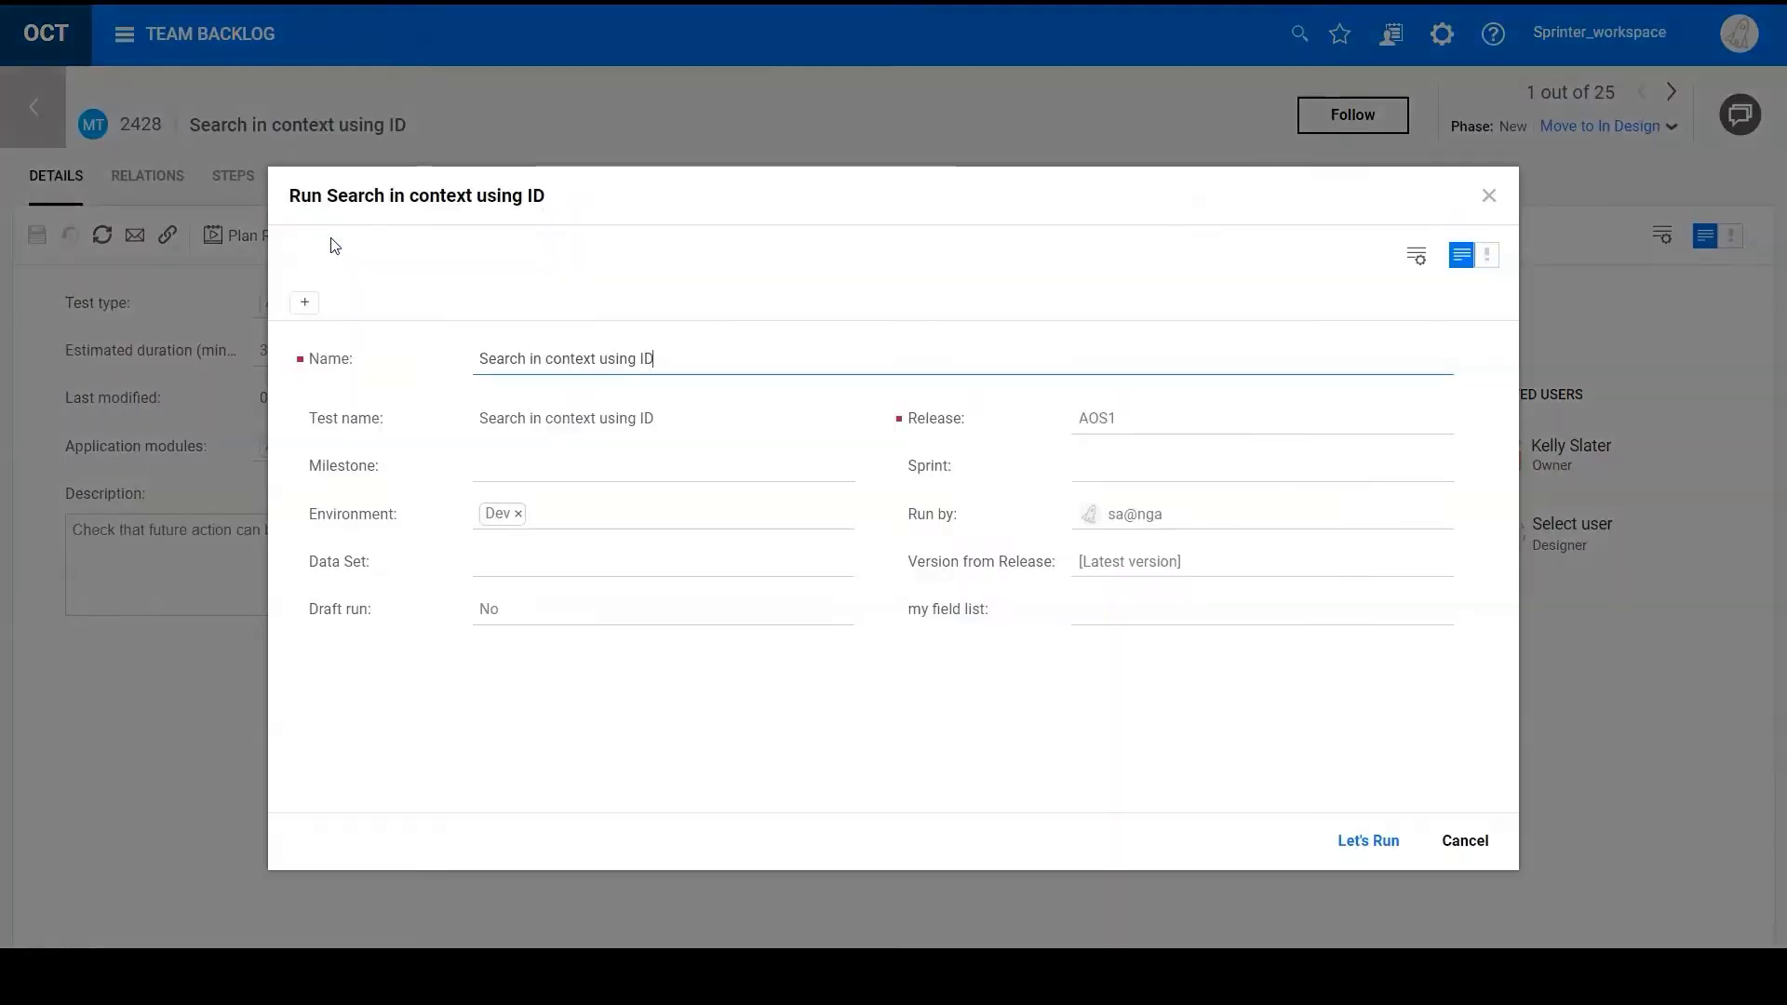
click(1370, 839)
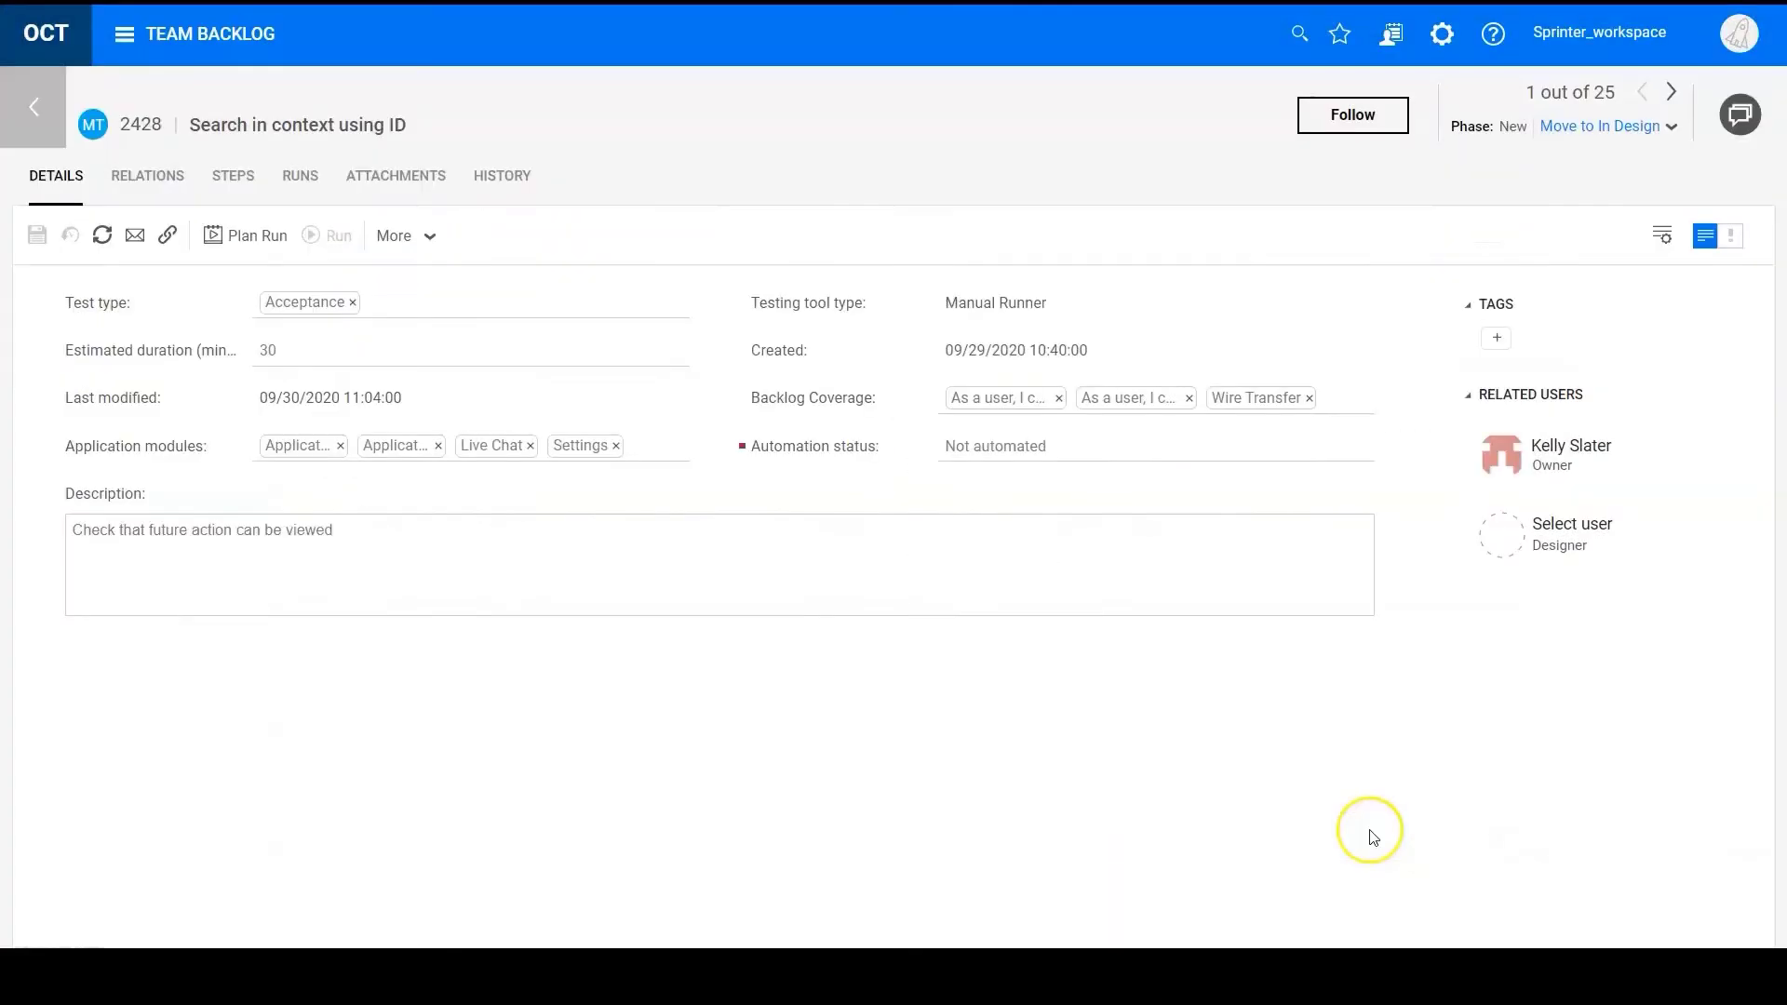
click(935, 165)
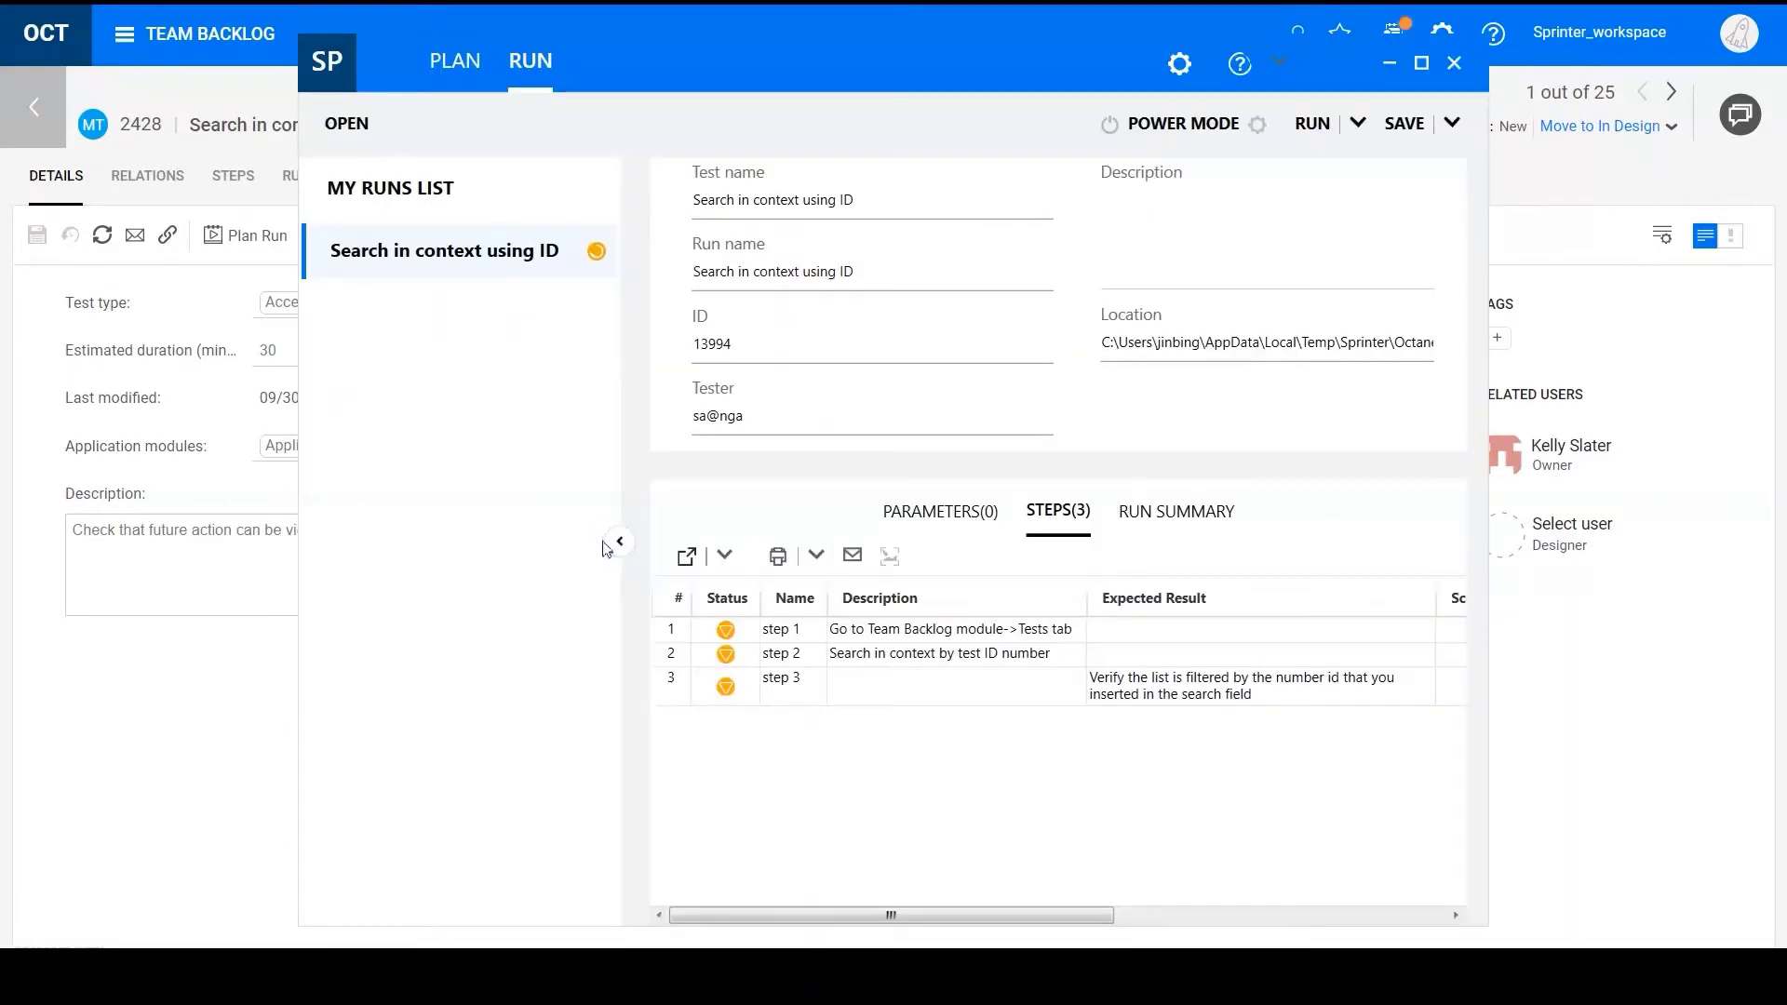
- Maximize Sprinter, rename the run "Search in context using ID-run1" and start the run
click(1421, 63)
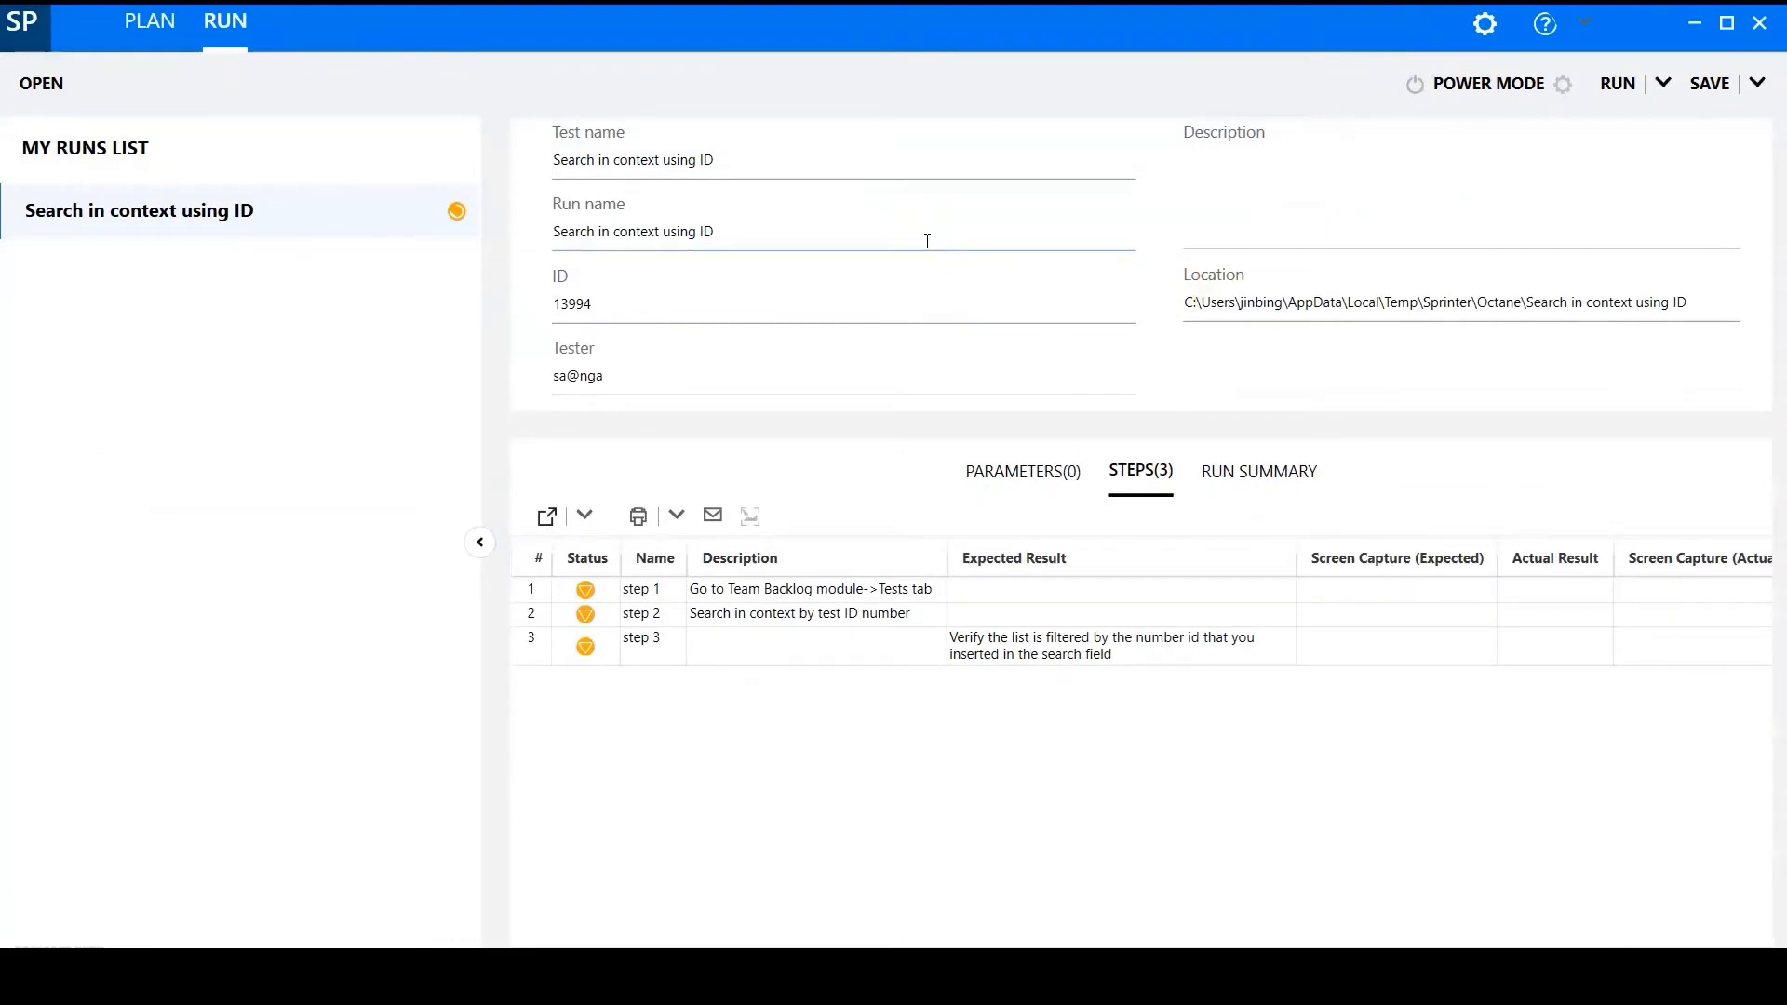
click(898, 227)
text(-run1)
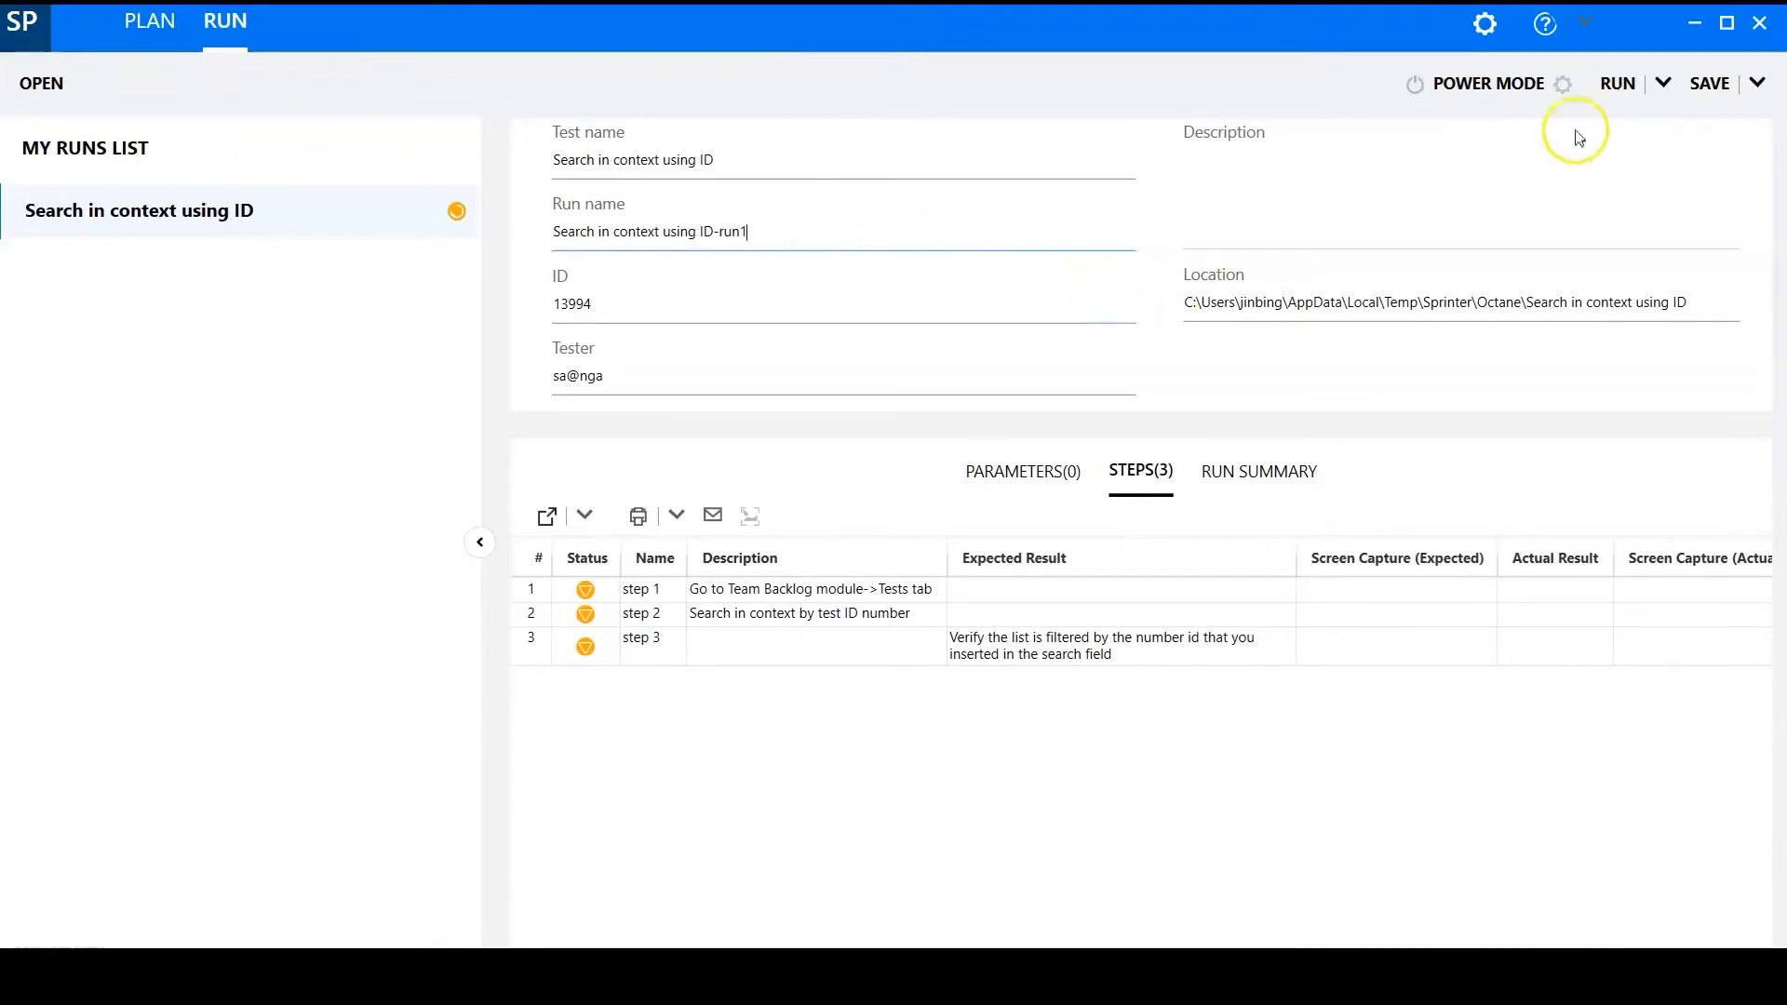
click(1628, 87)
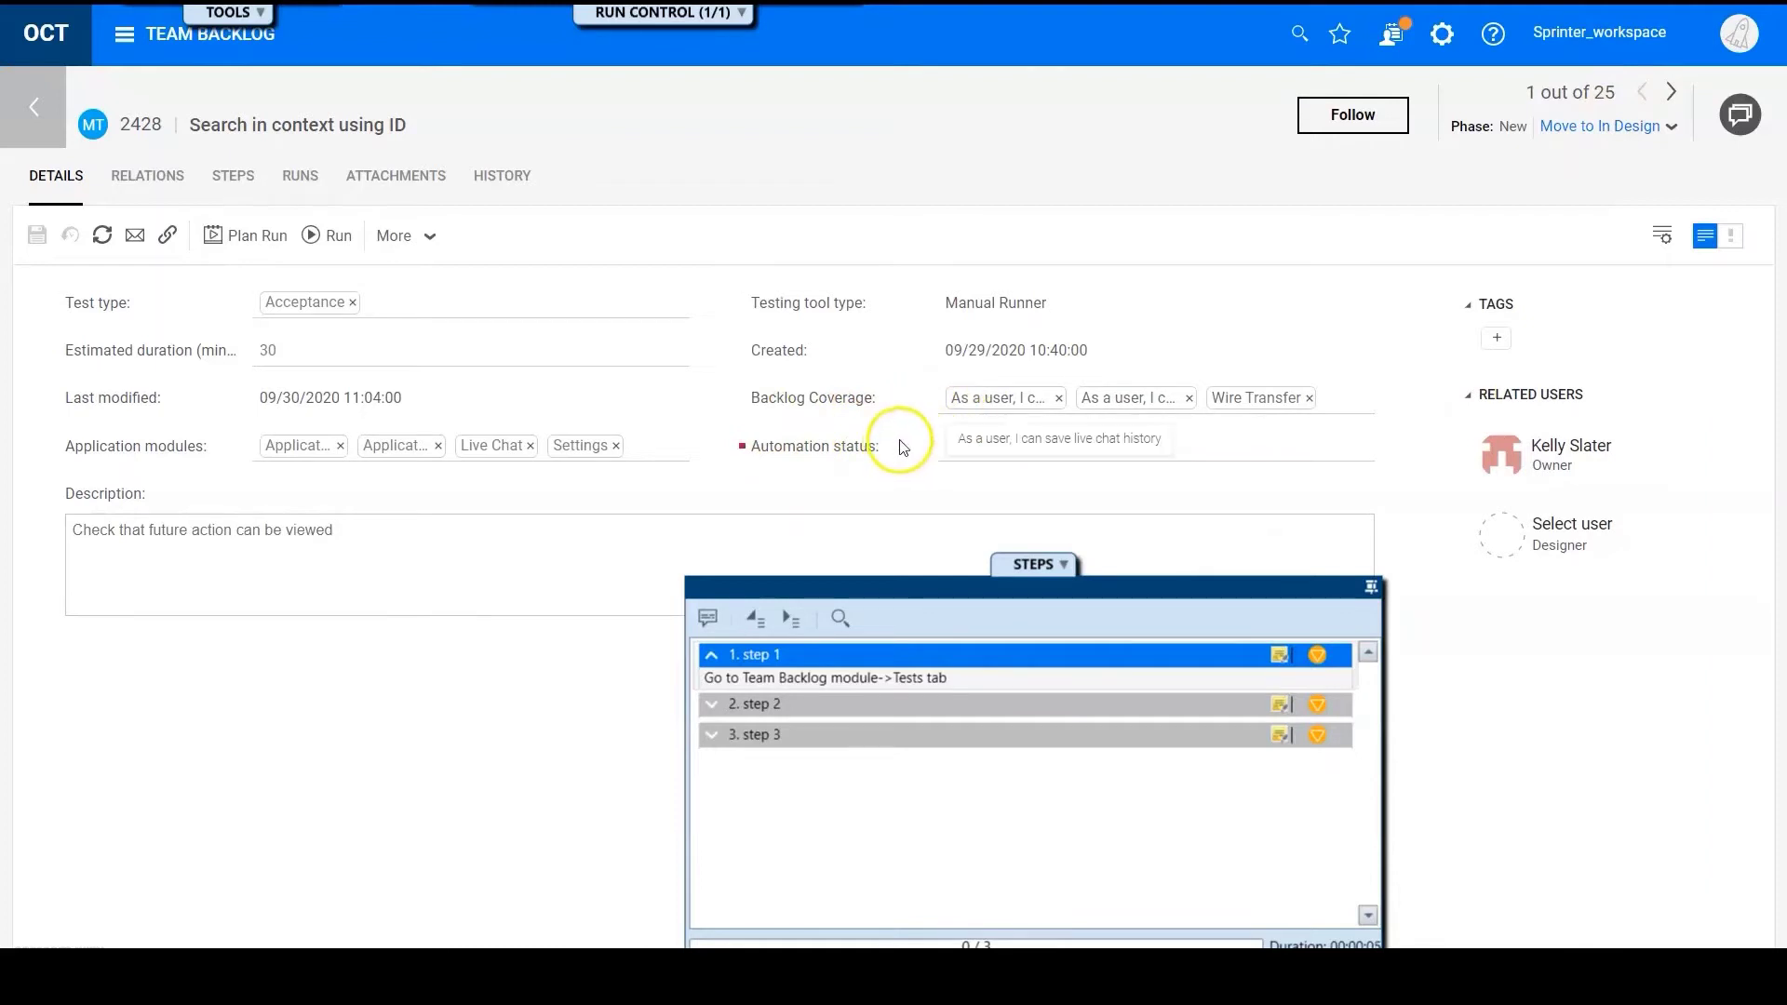
- Review the run control and steps sidebars, expanding all the test steps to show their descriptions and expected result
click(1052, 563)
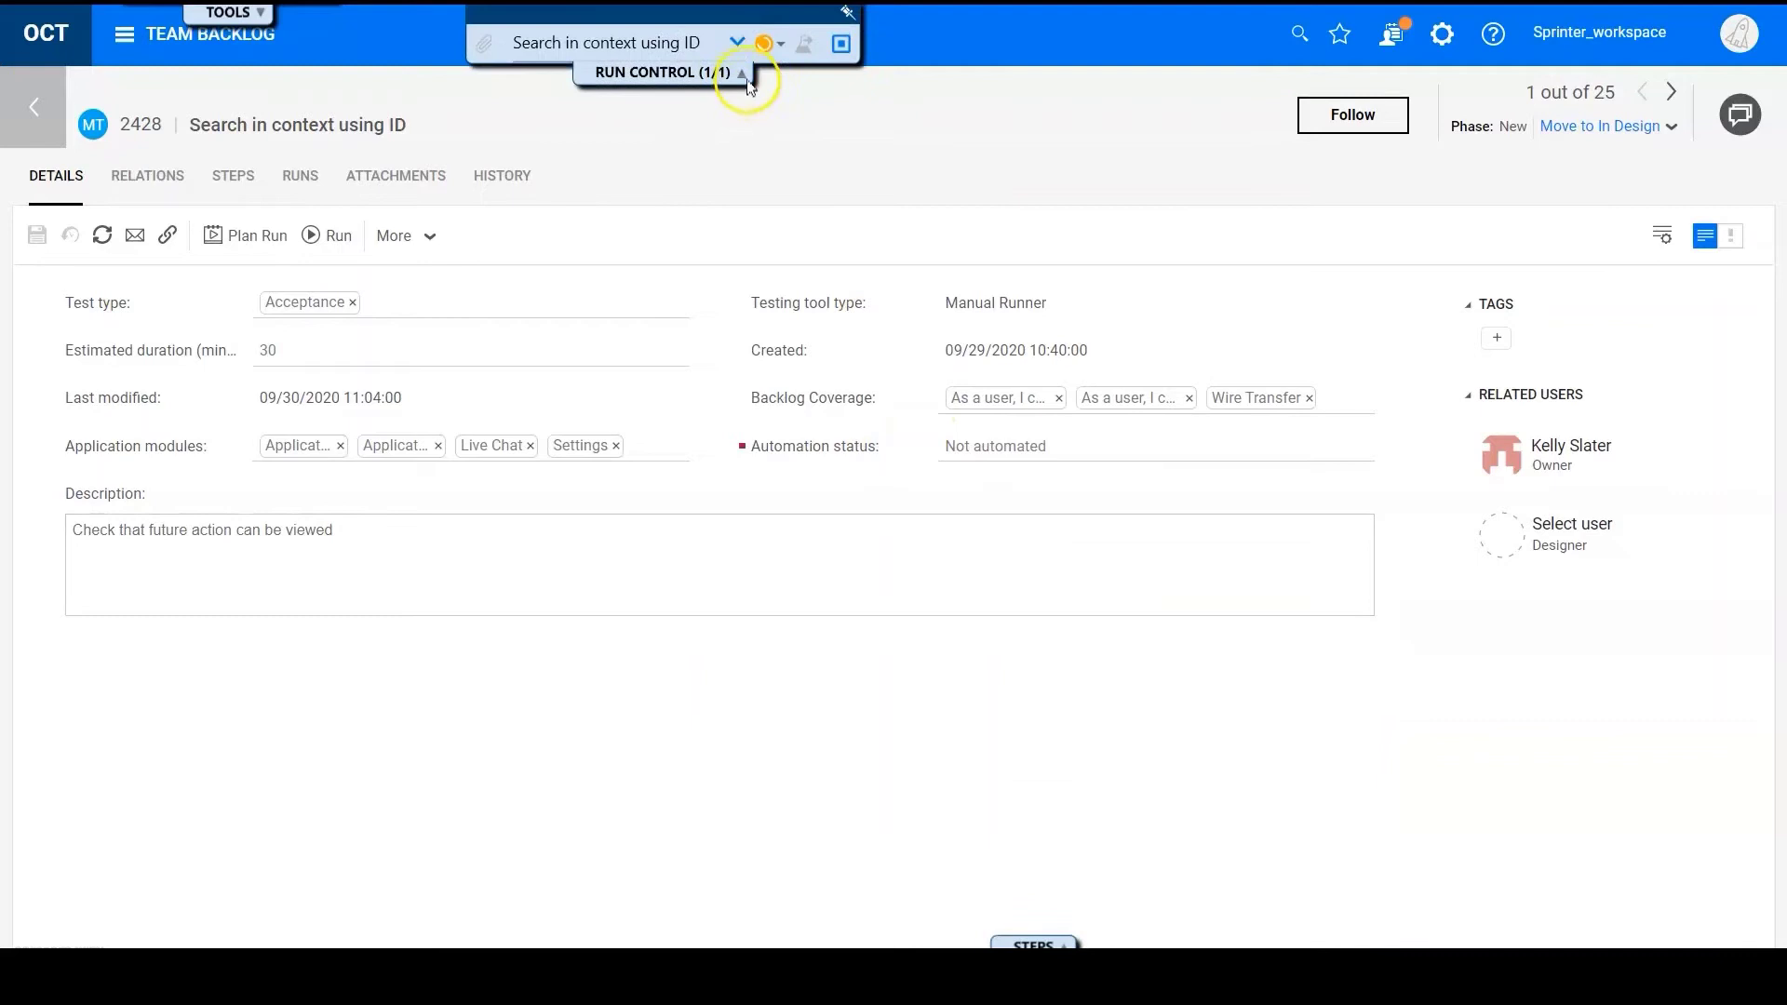
mouse_move(1033, 945)
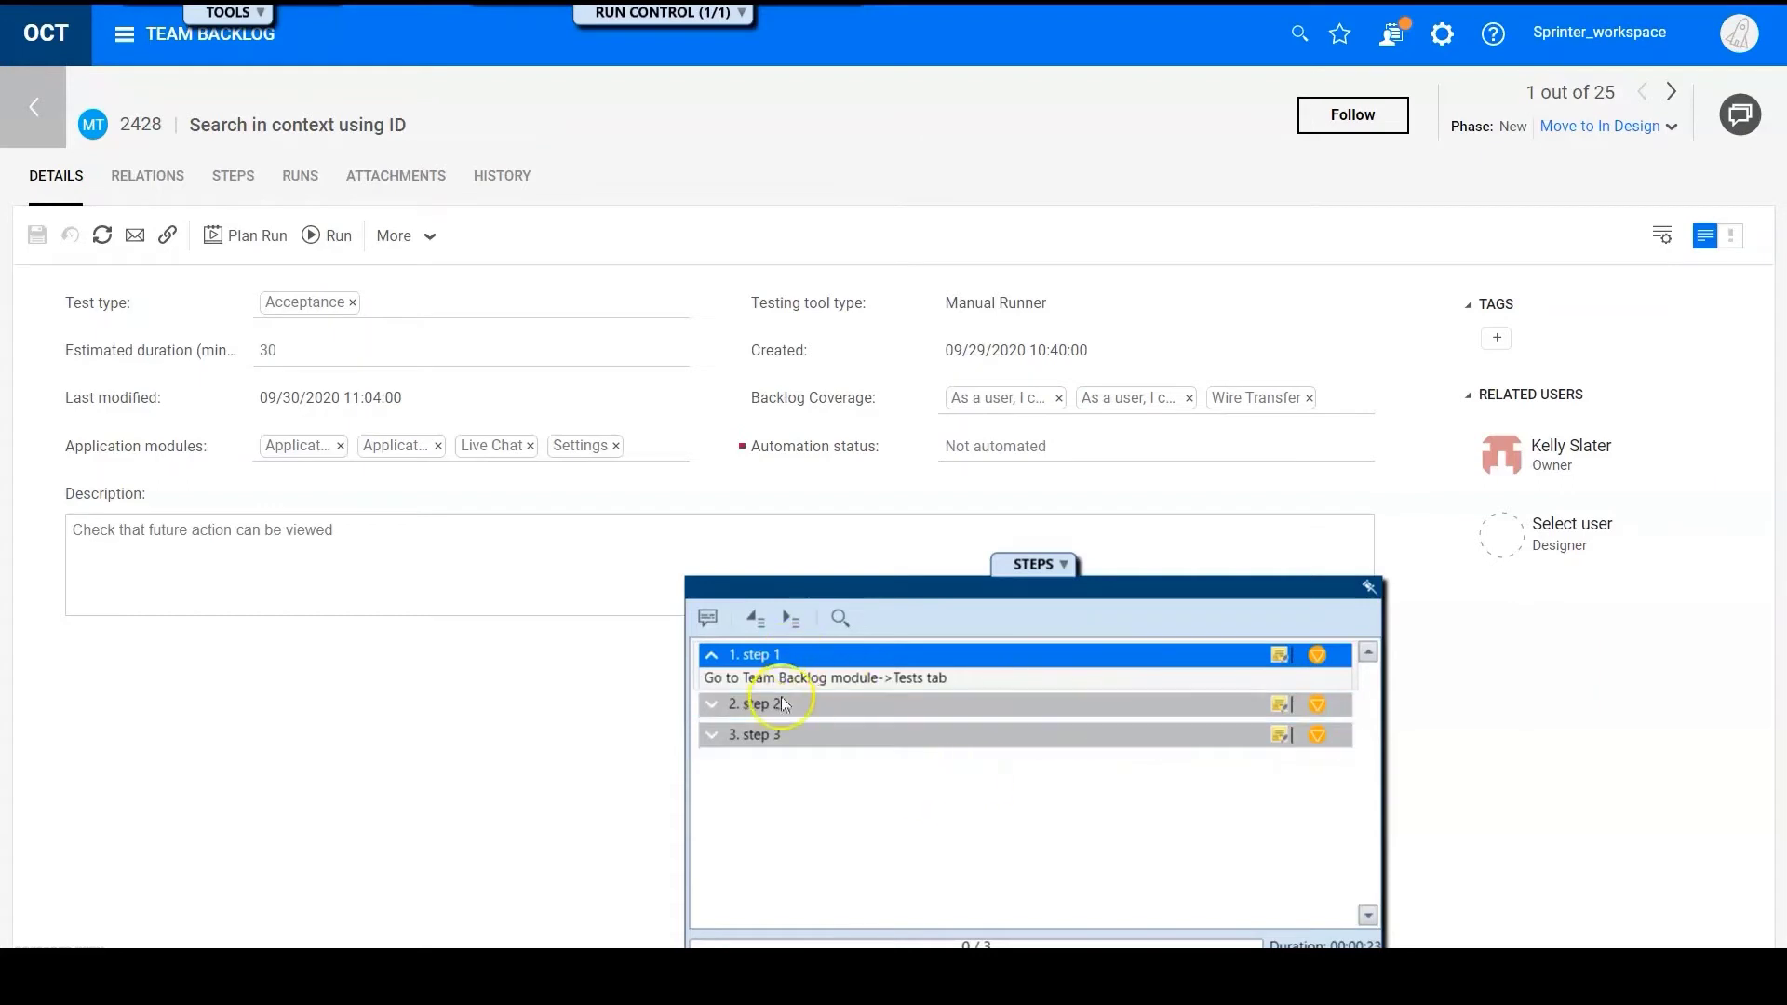
click(760, 618)
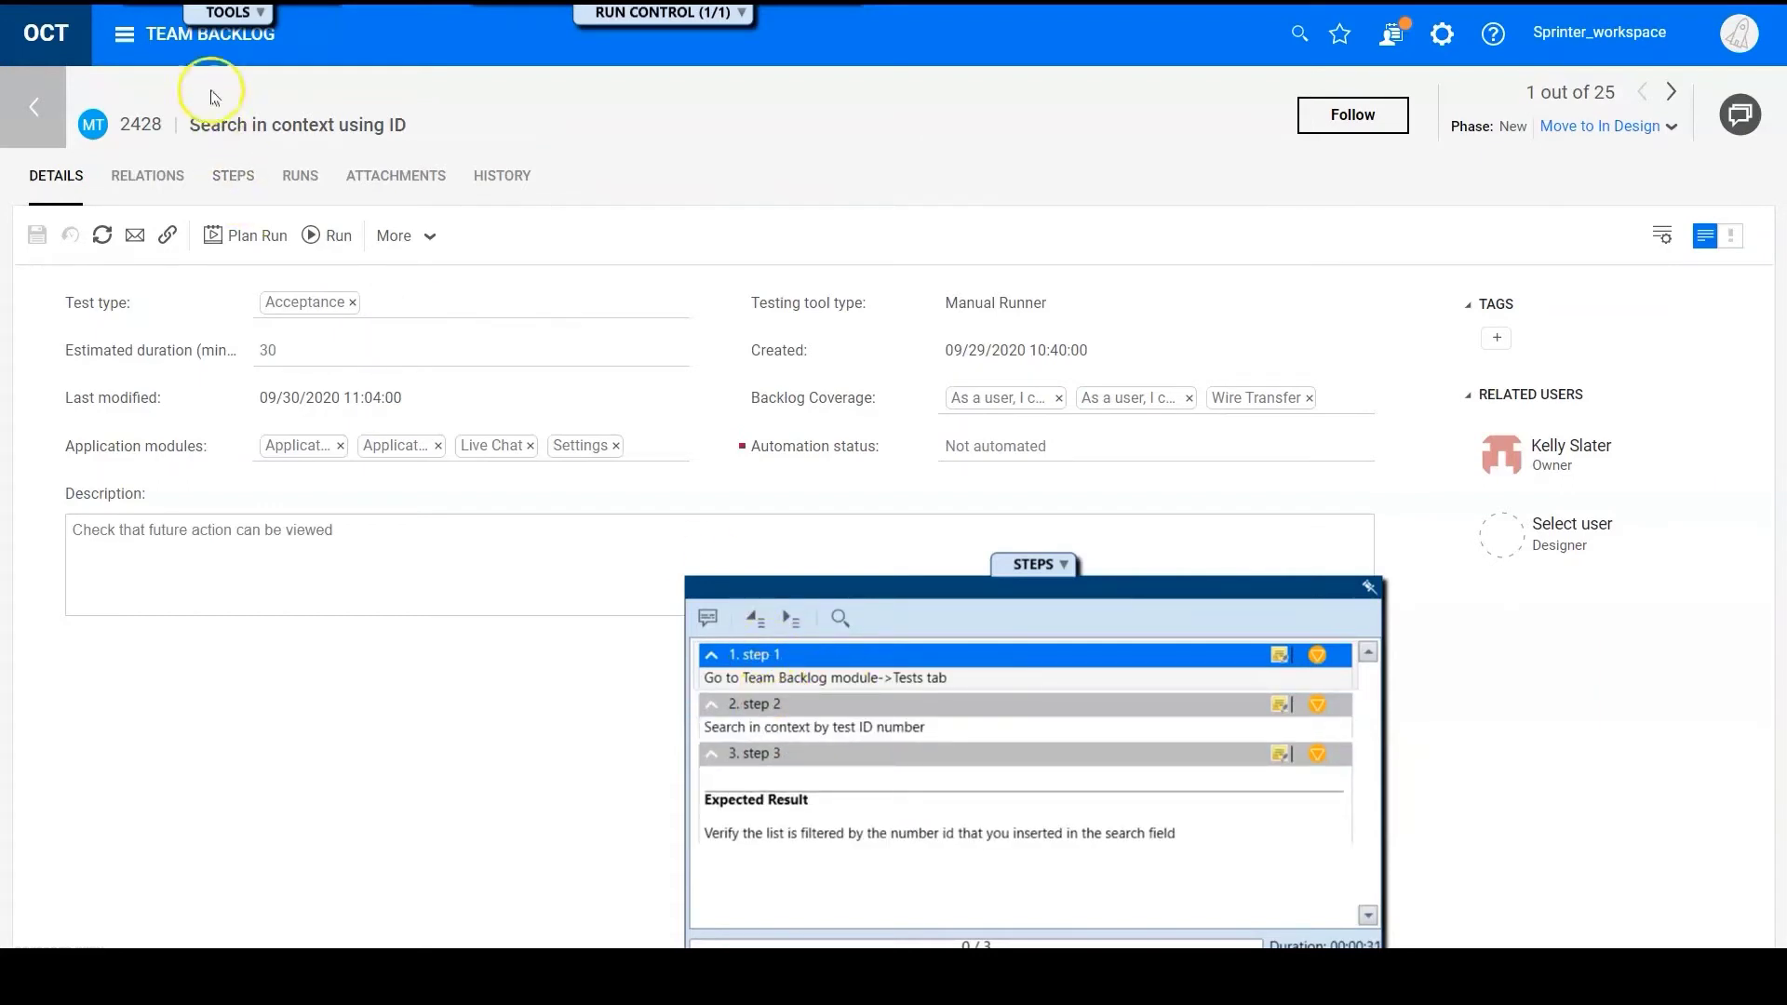
- Carry out step 1 of the running test by opening the tests of the Team Backlog module
click(149, 37)
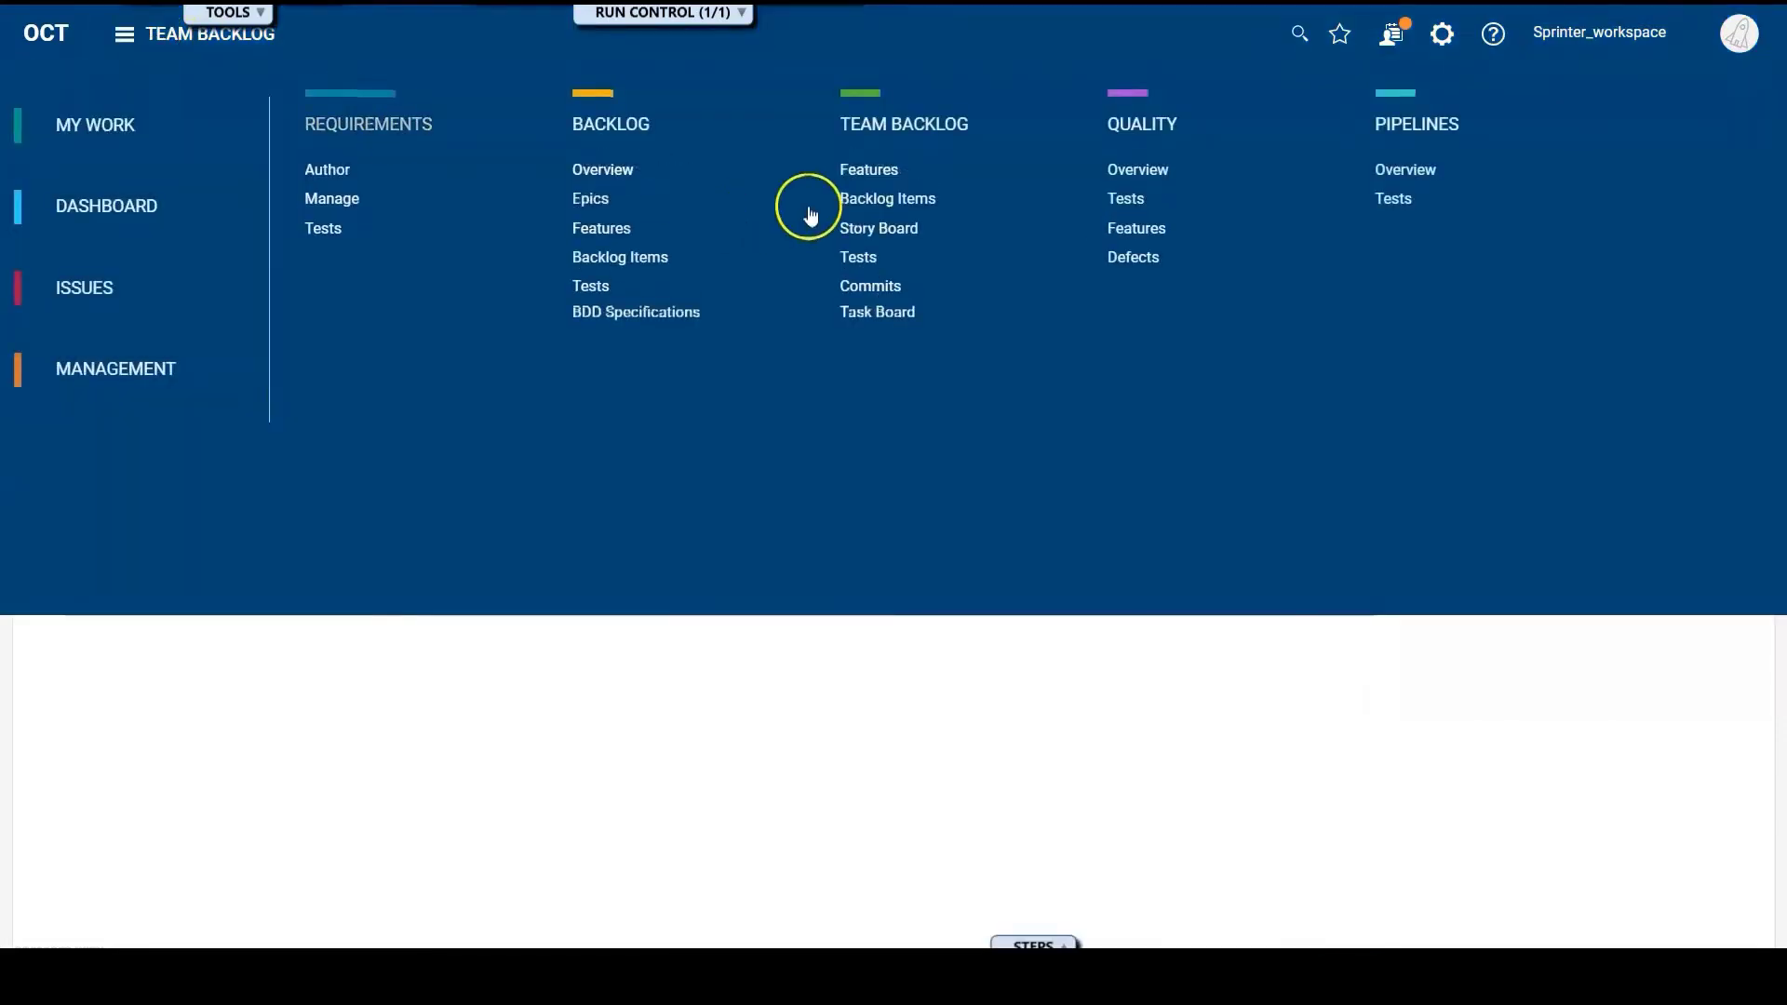
click(871, 257)
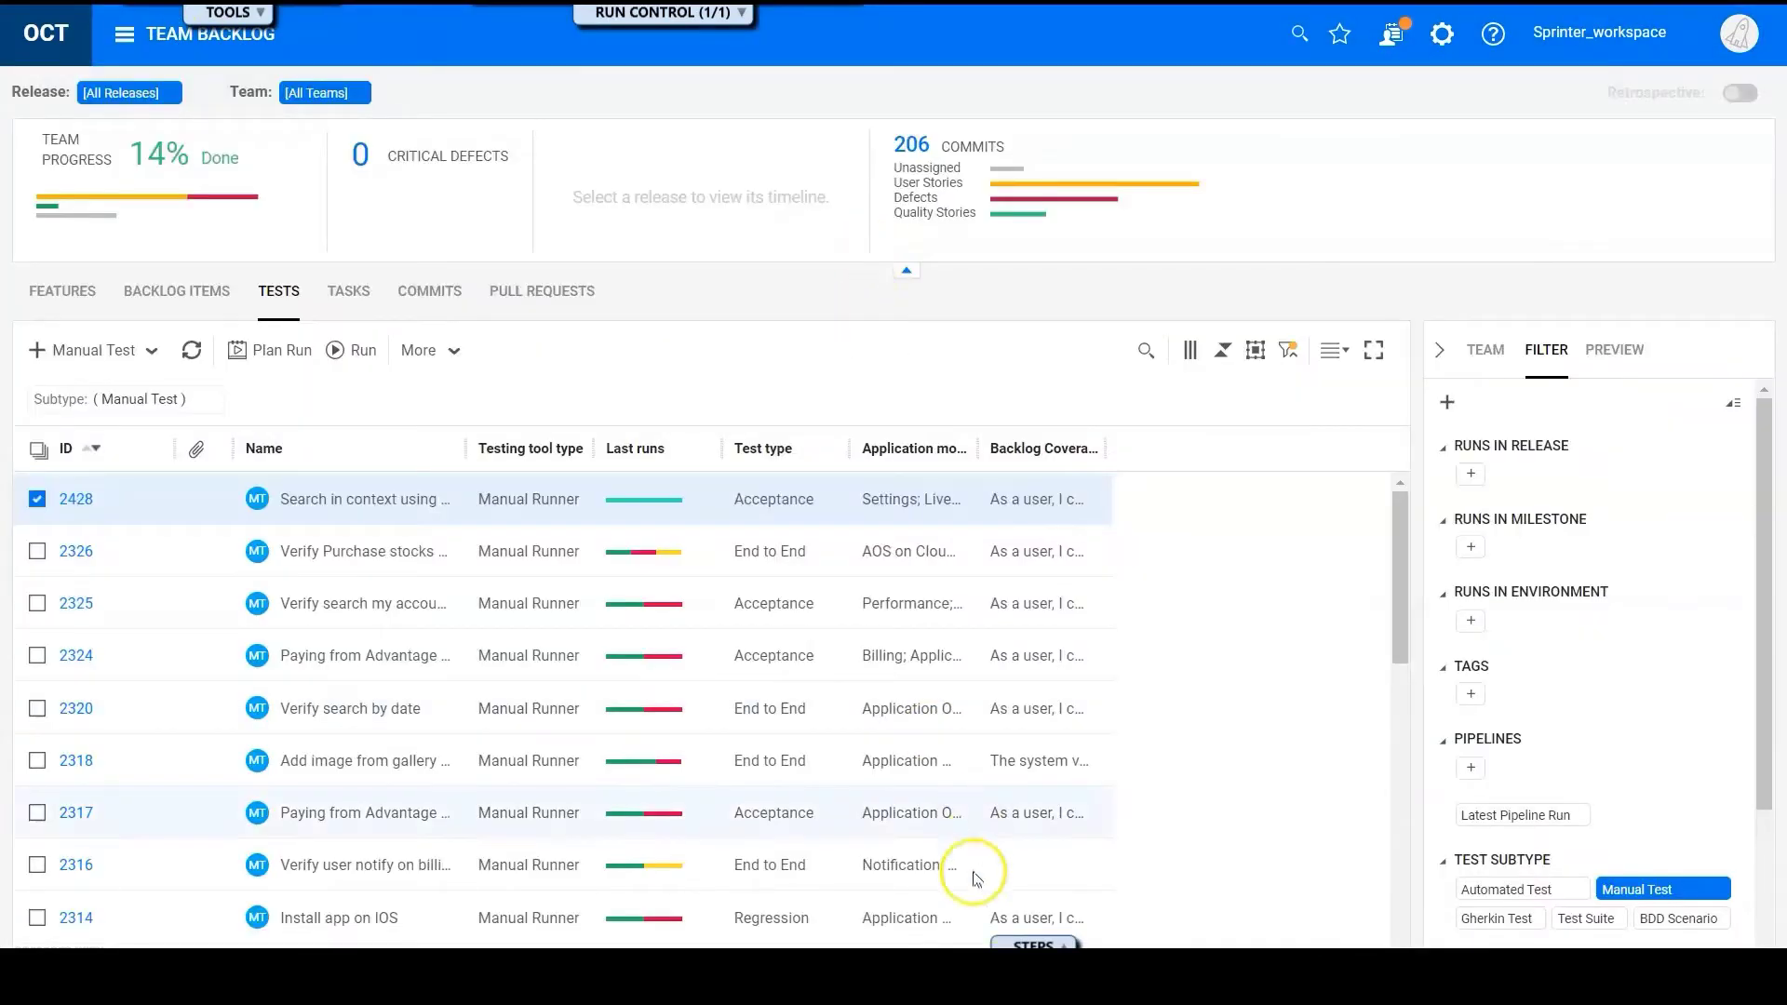
- Carry out step 2 of the running test by searching in context for test ID 2429 in the tests grid
click(1035, 942)
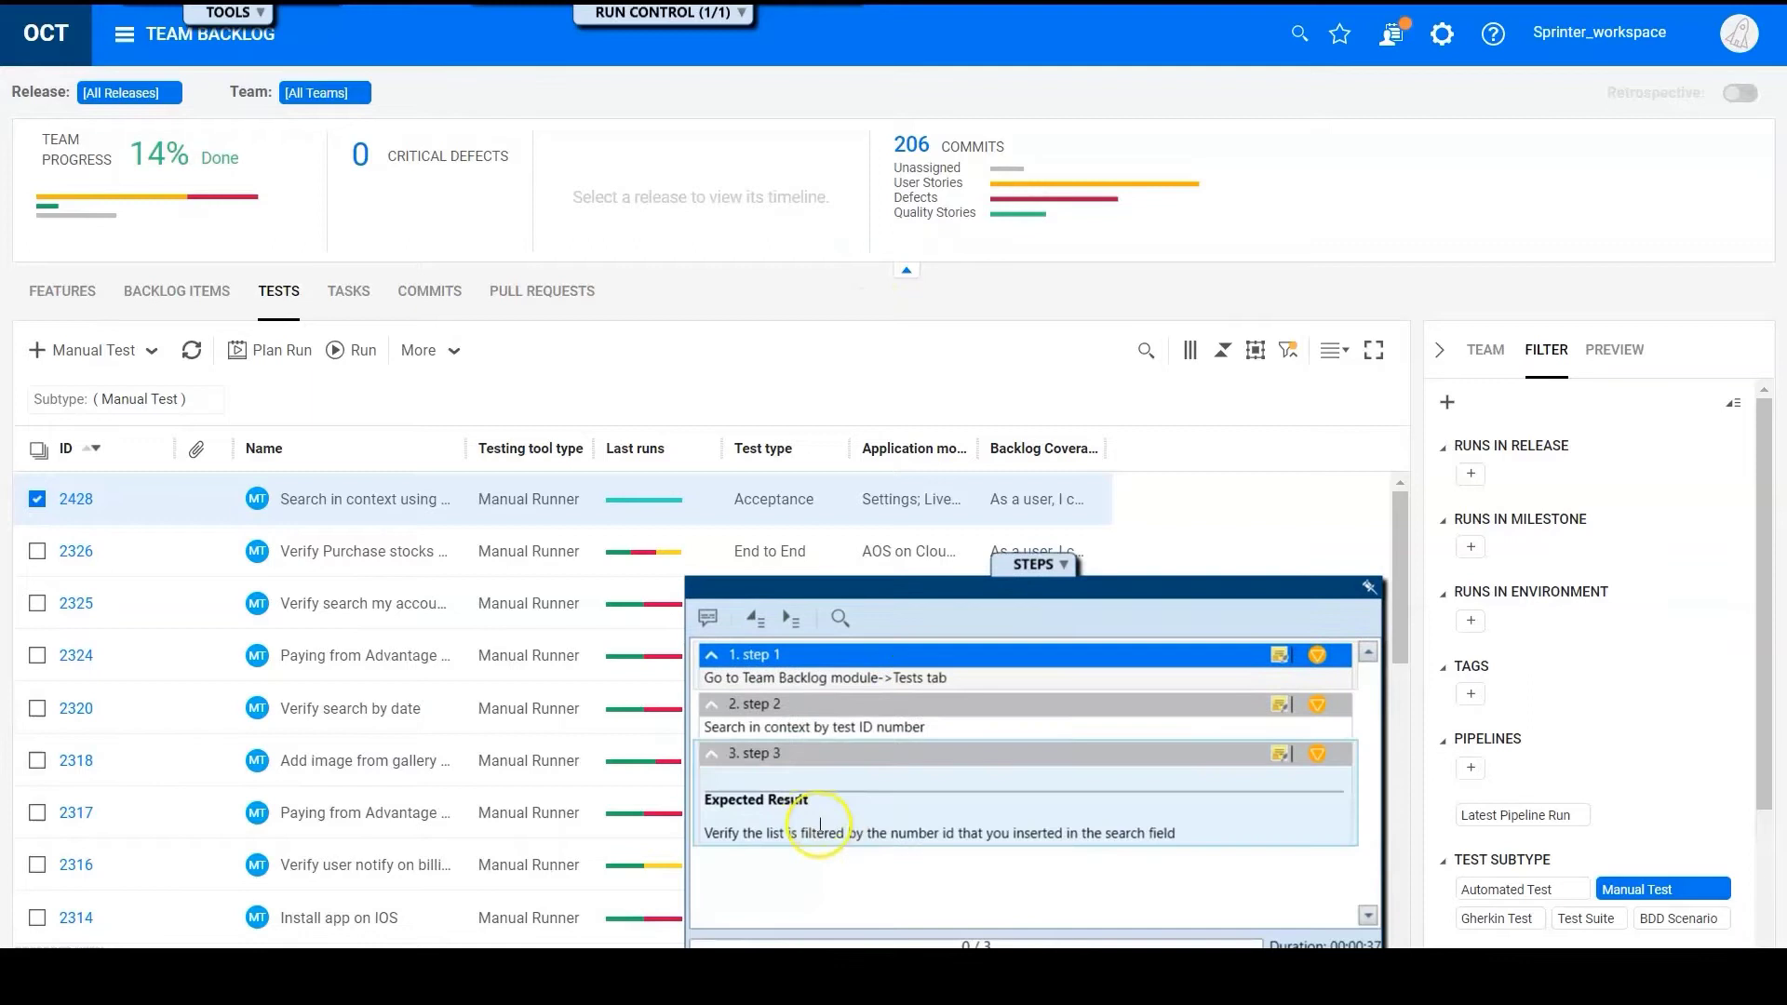
drag(764, 727, 866, 725)
click(927, 726)
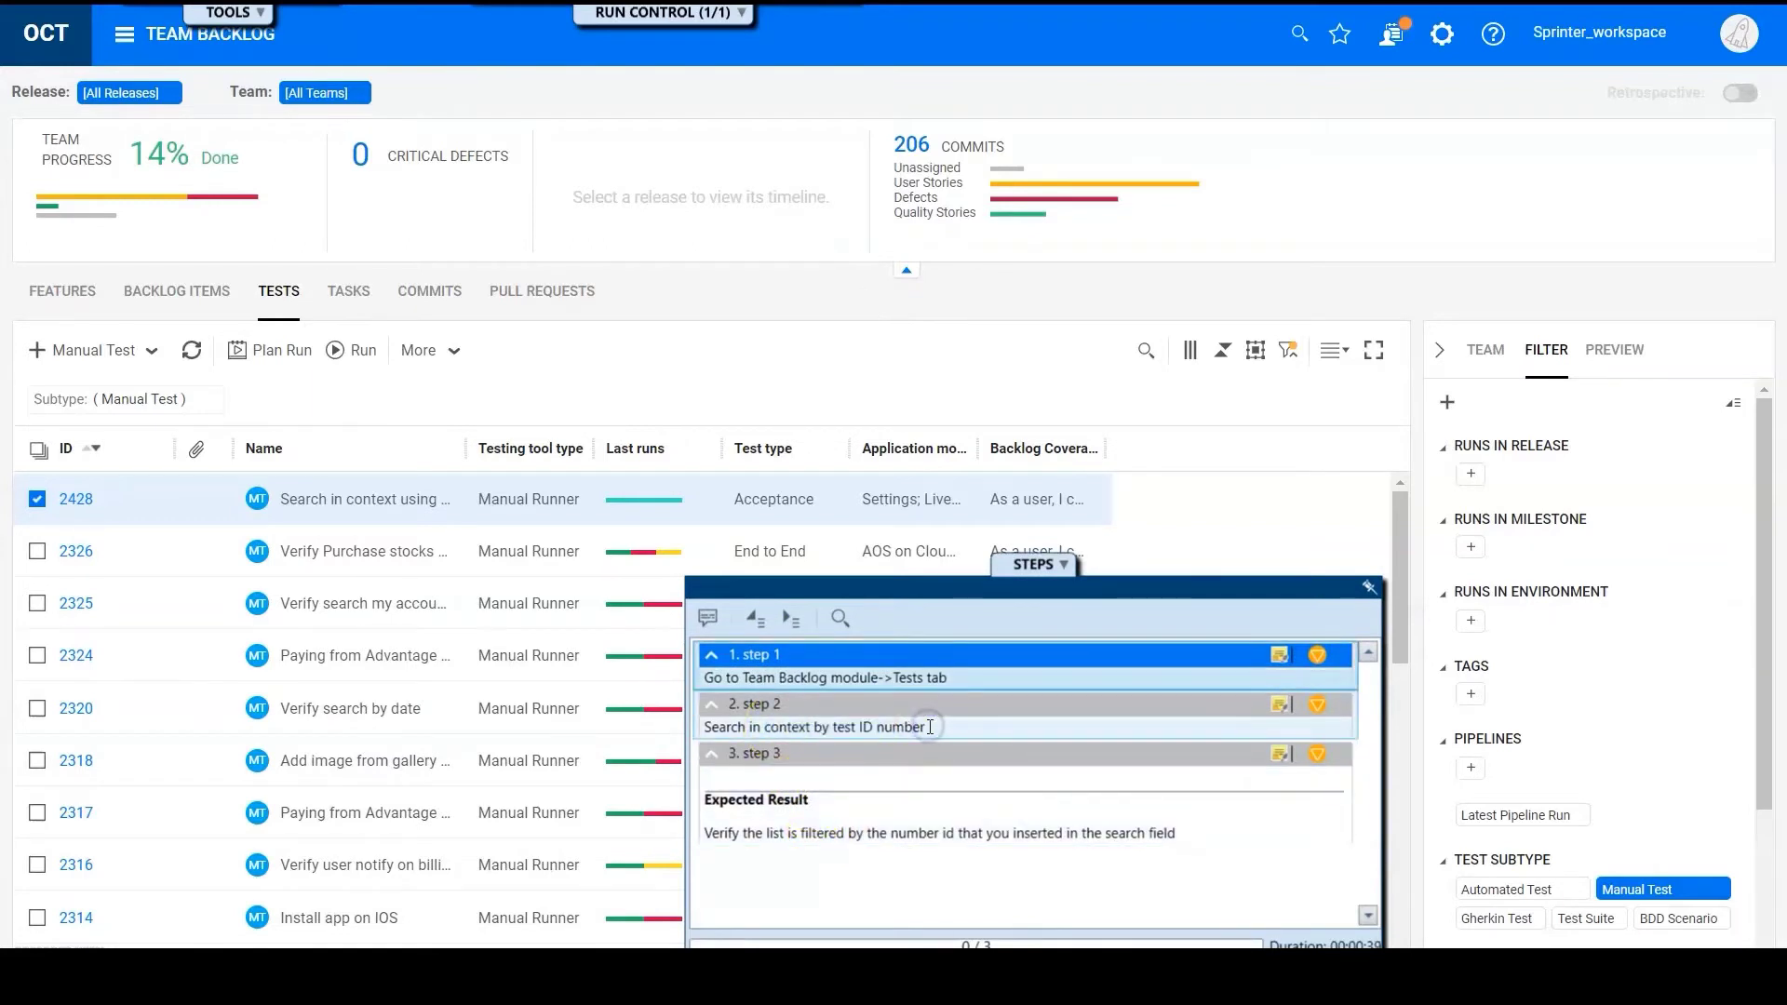
click(1147, 352)
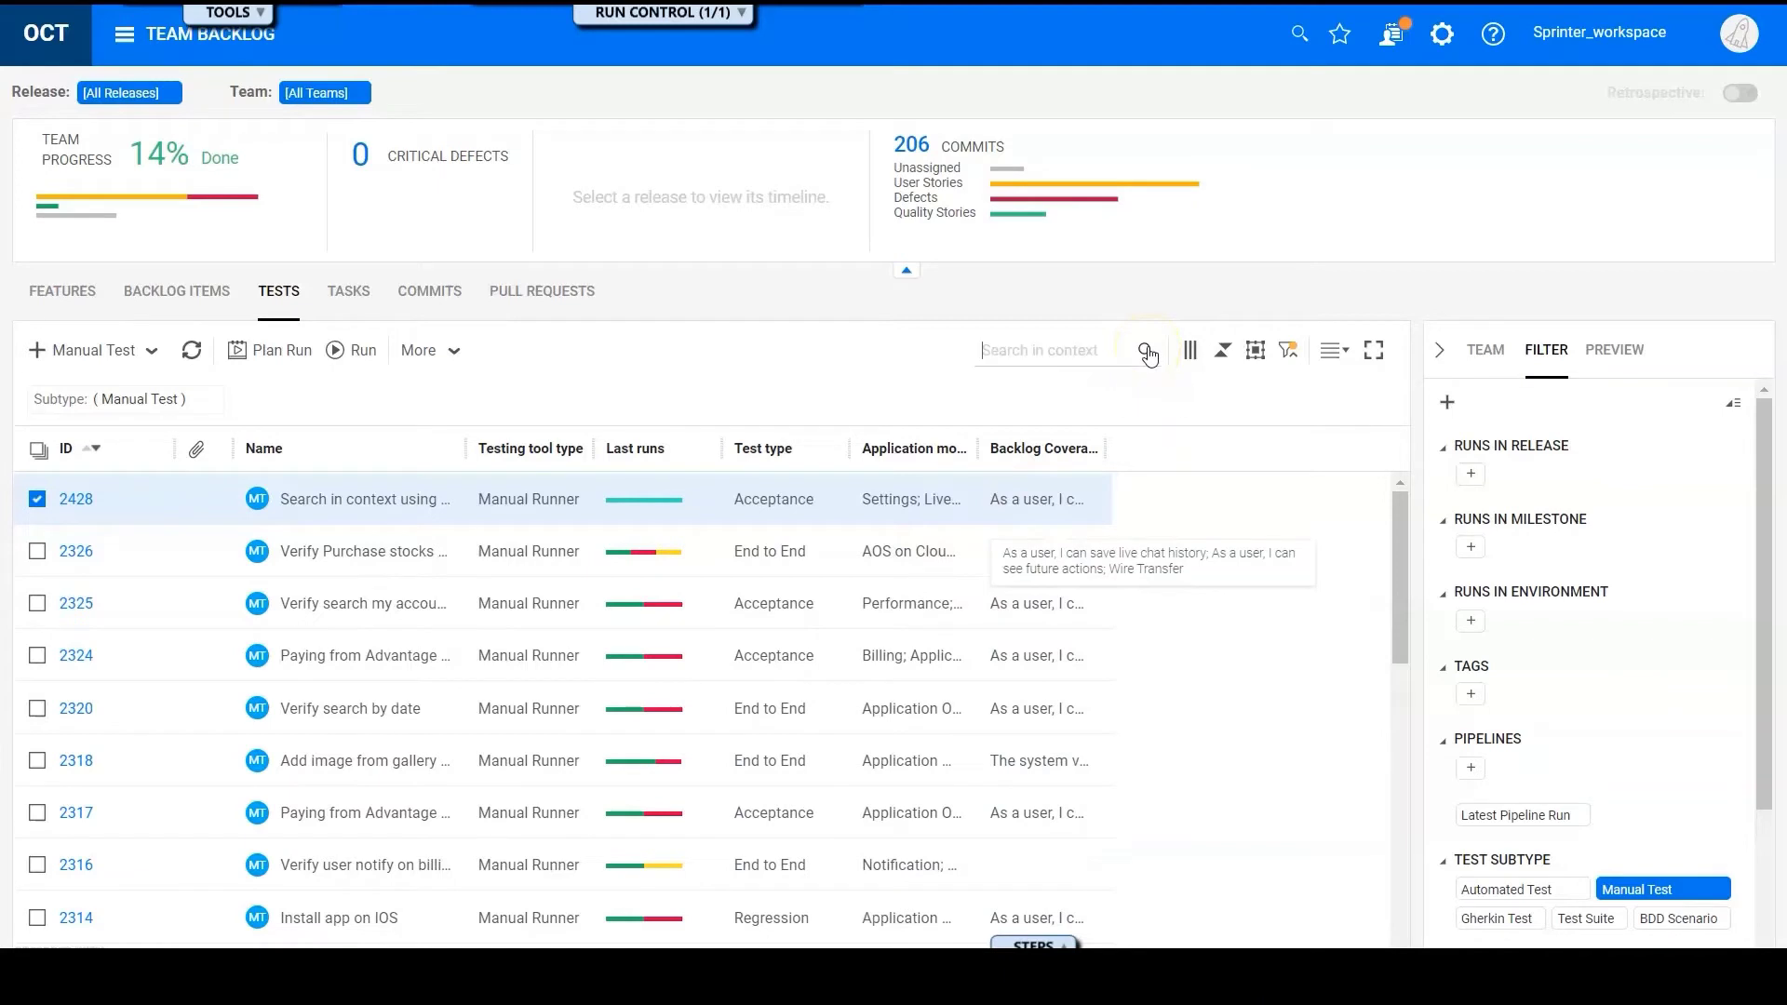
text(2429)
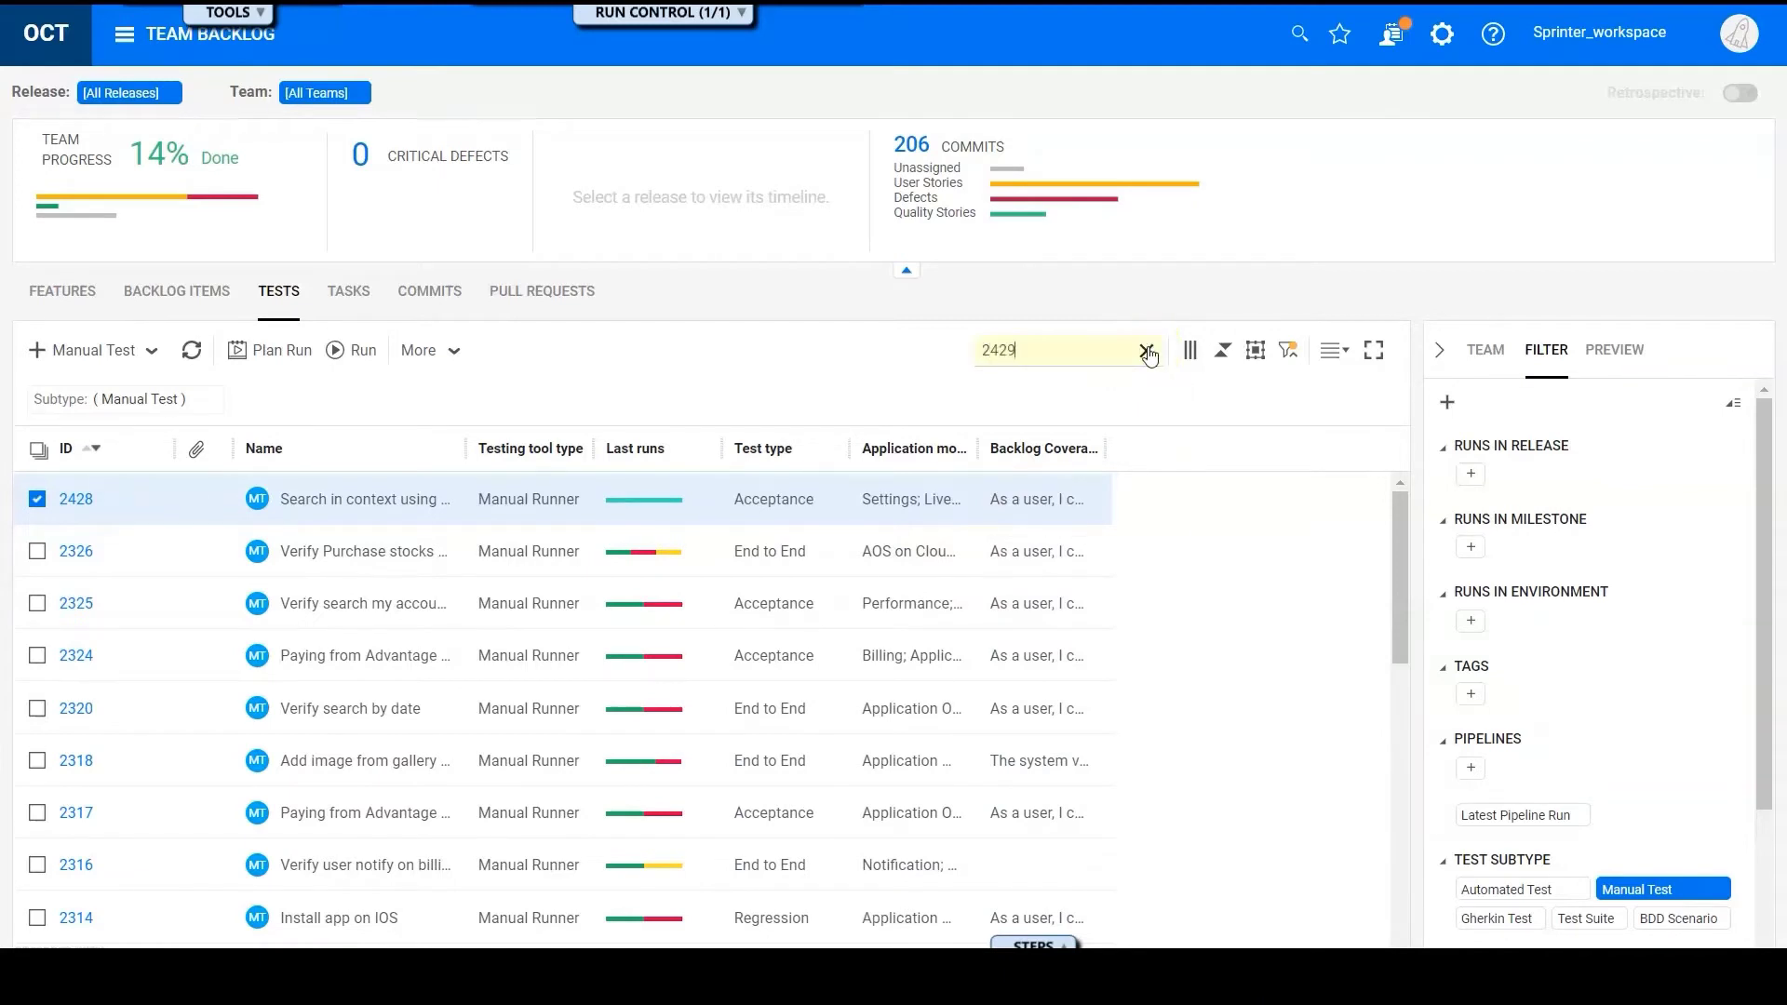
key(Return)
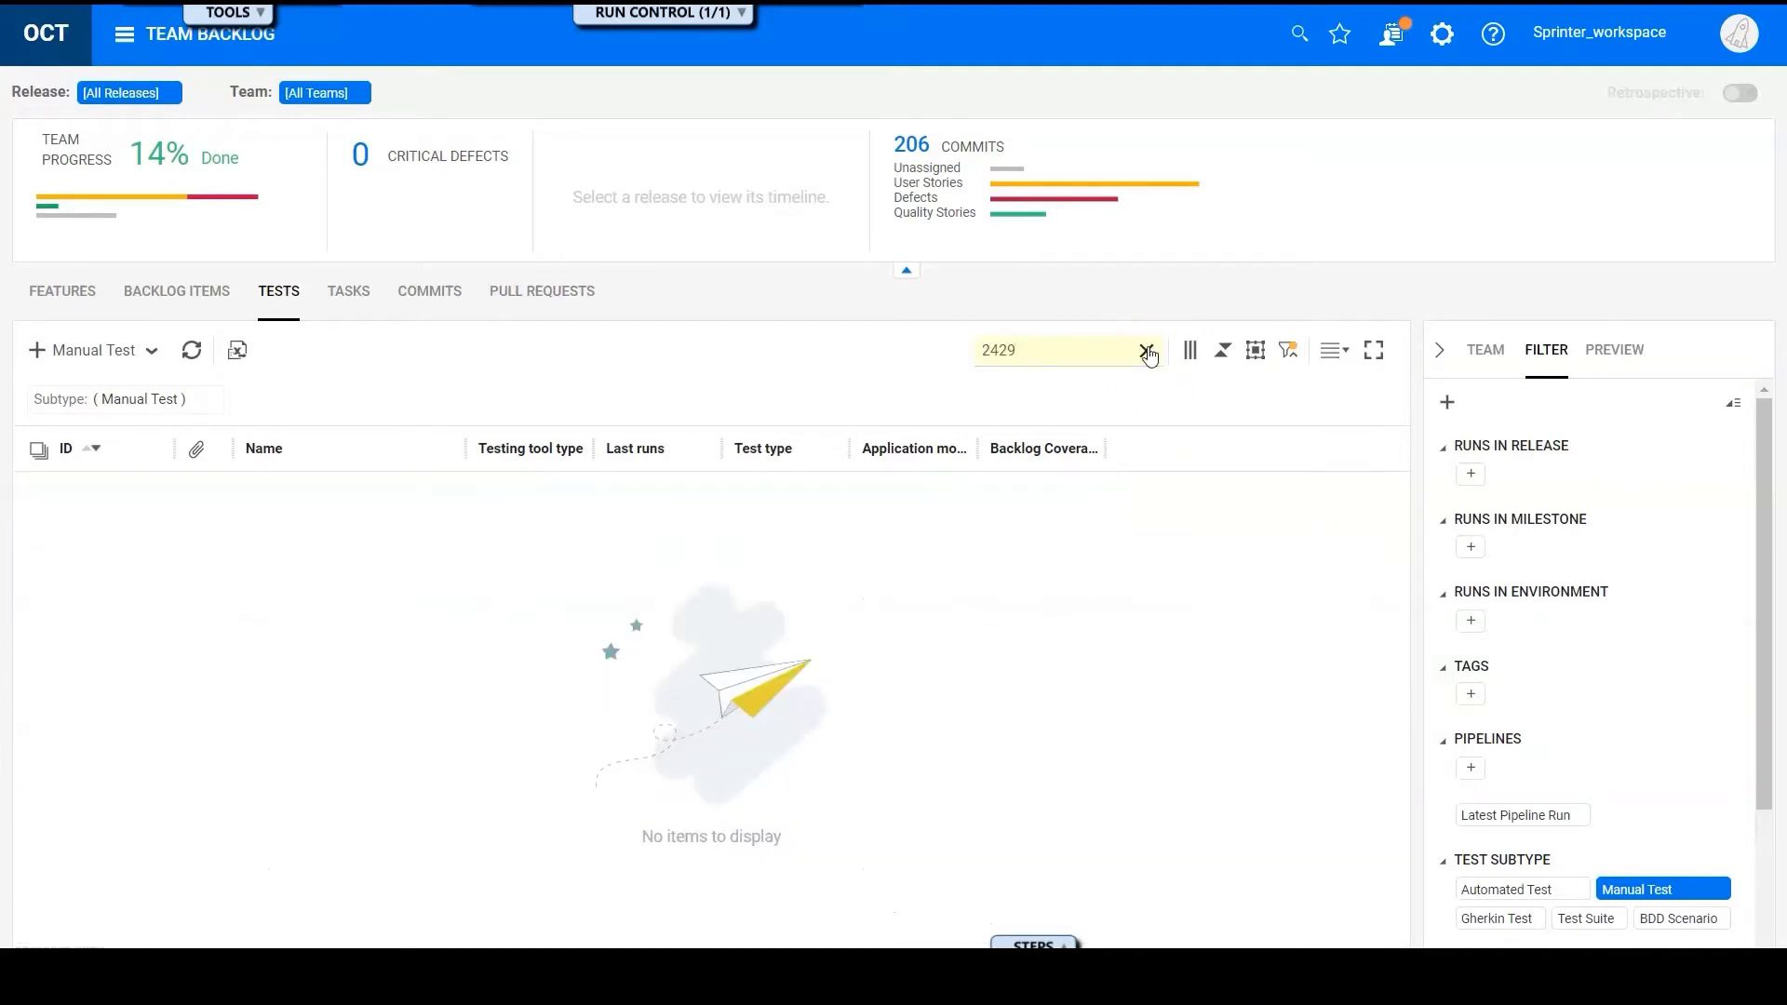
click(841, 605)
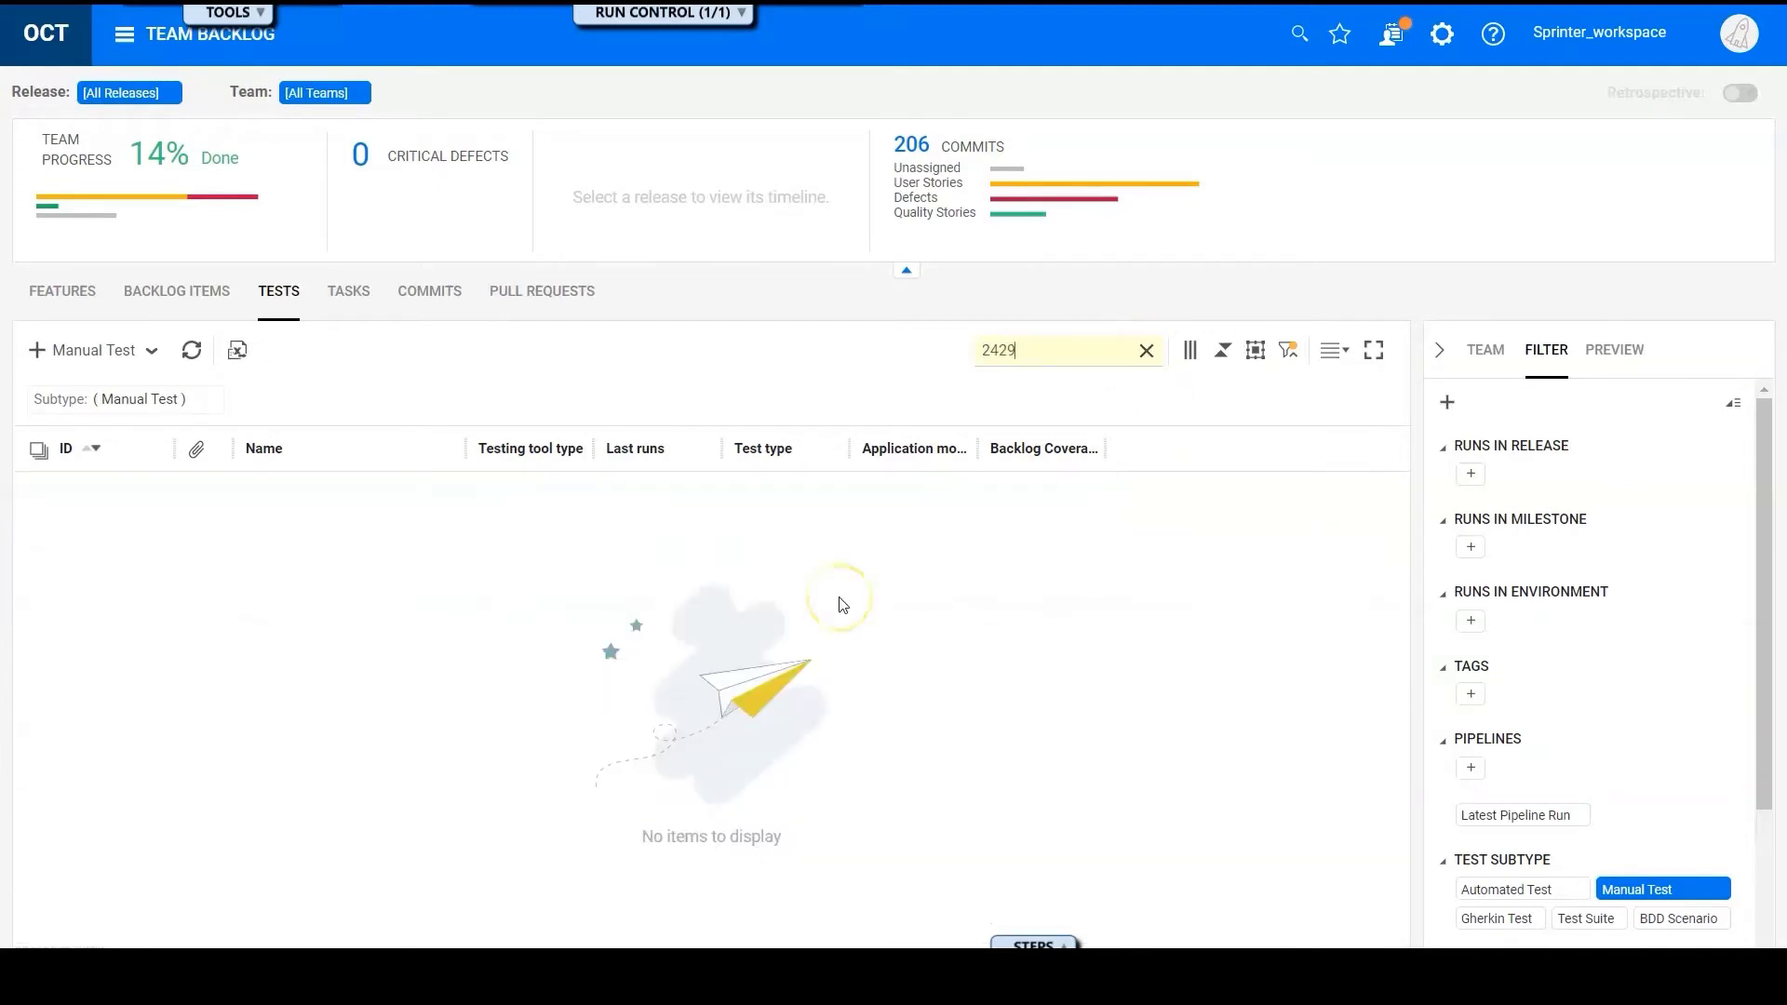
- Record step 3's actual result as "it does't show test 2429 in grid after typing 2429 in context search" and capture the screen
click(1032, 942)
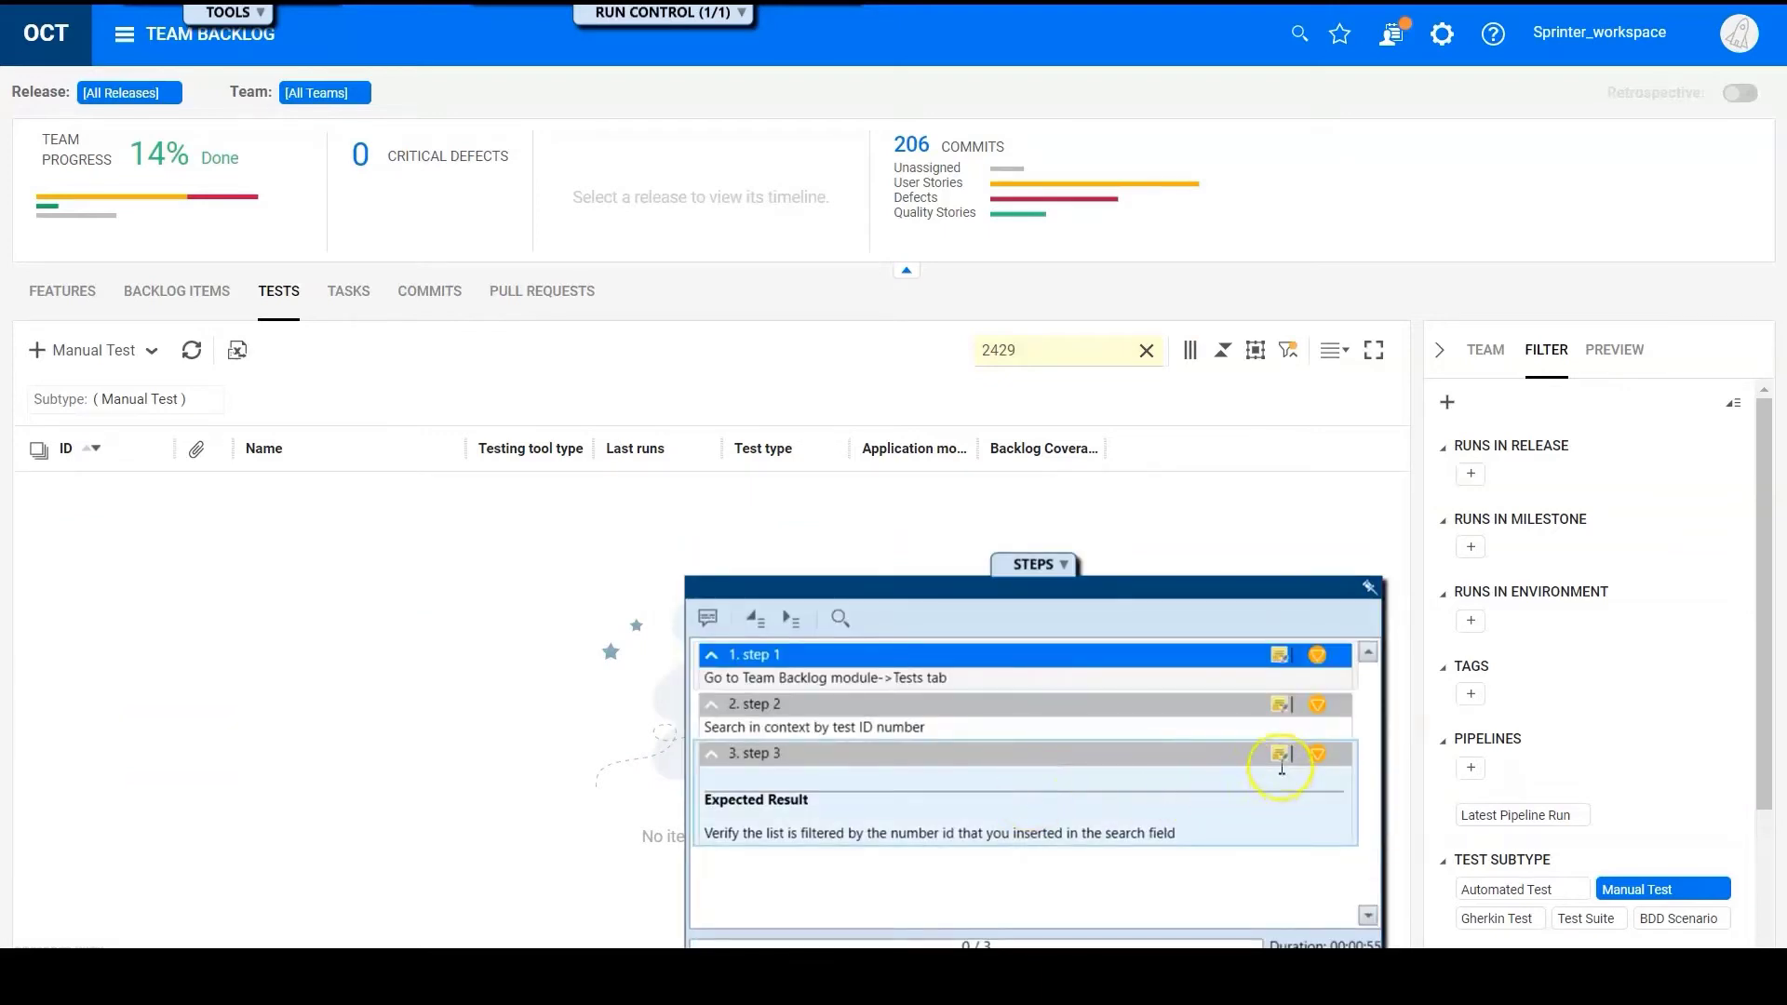
click(1280, 753)
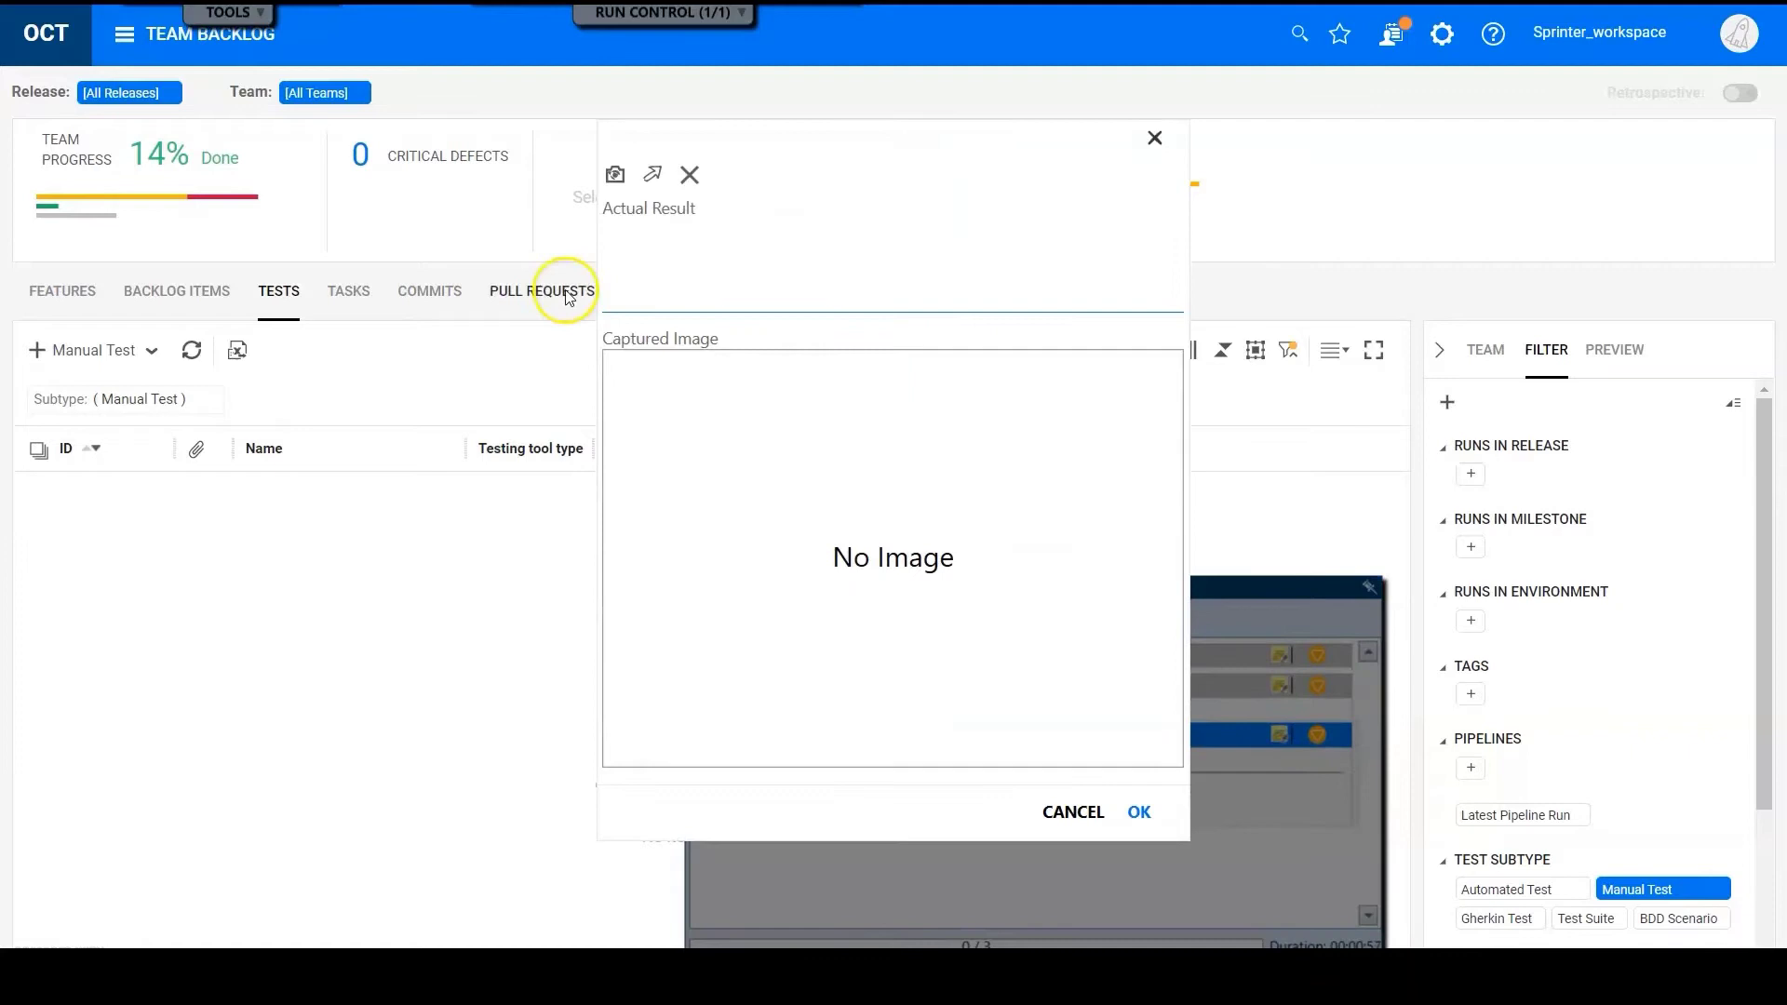
click(750, 267)
text(it doesn't show test 2429 in grid after typing 2429 in context search)
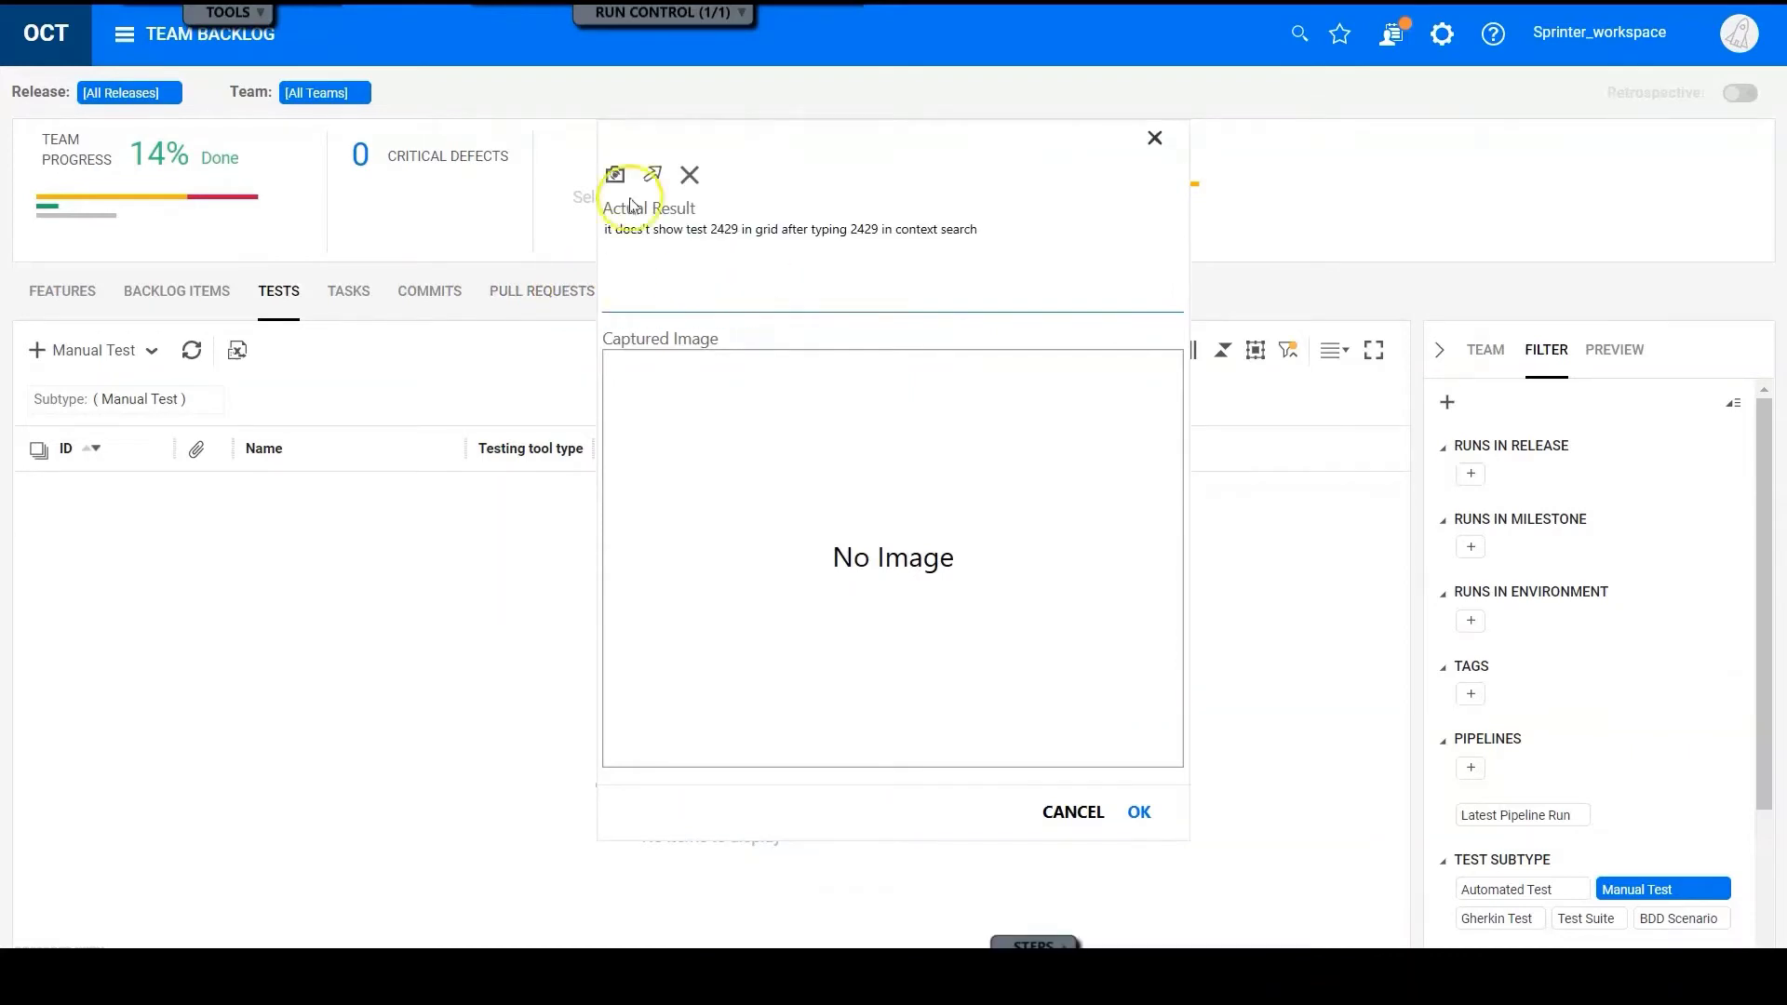
click(615, 174)
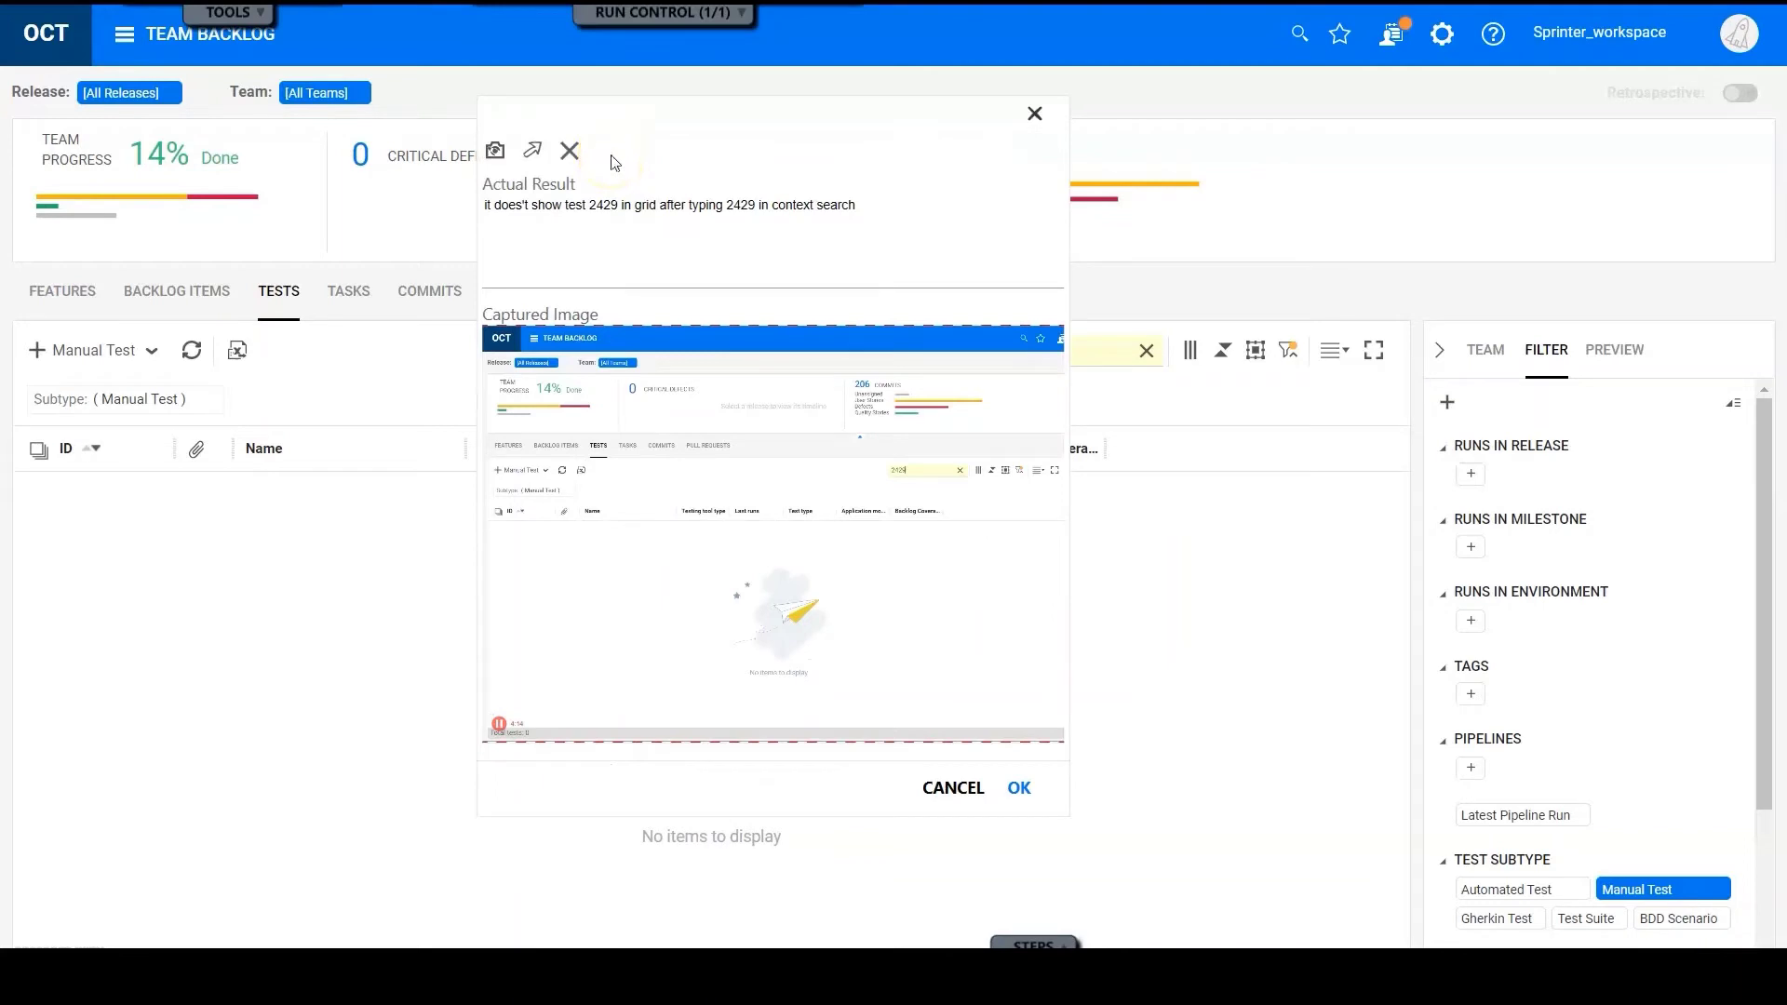
- Annotate the captured image with a red rectangle around the 2429 search field and save it as step 3's actual result
click(705, 406)
click(717, 412)
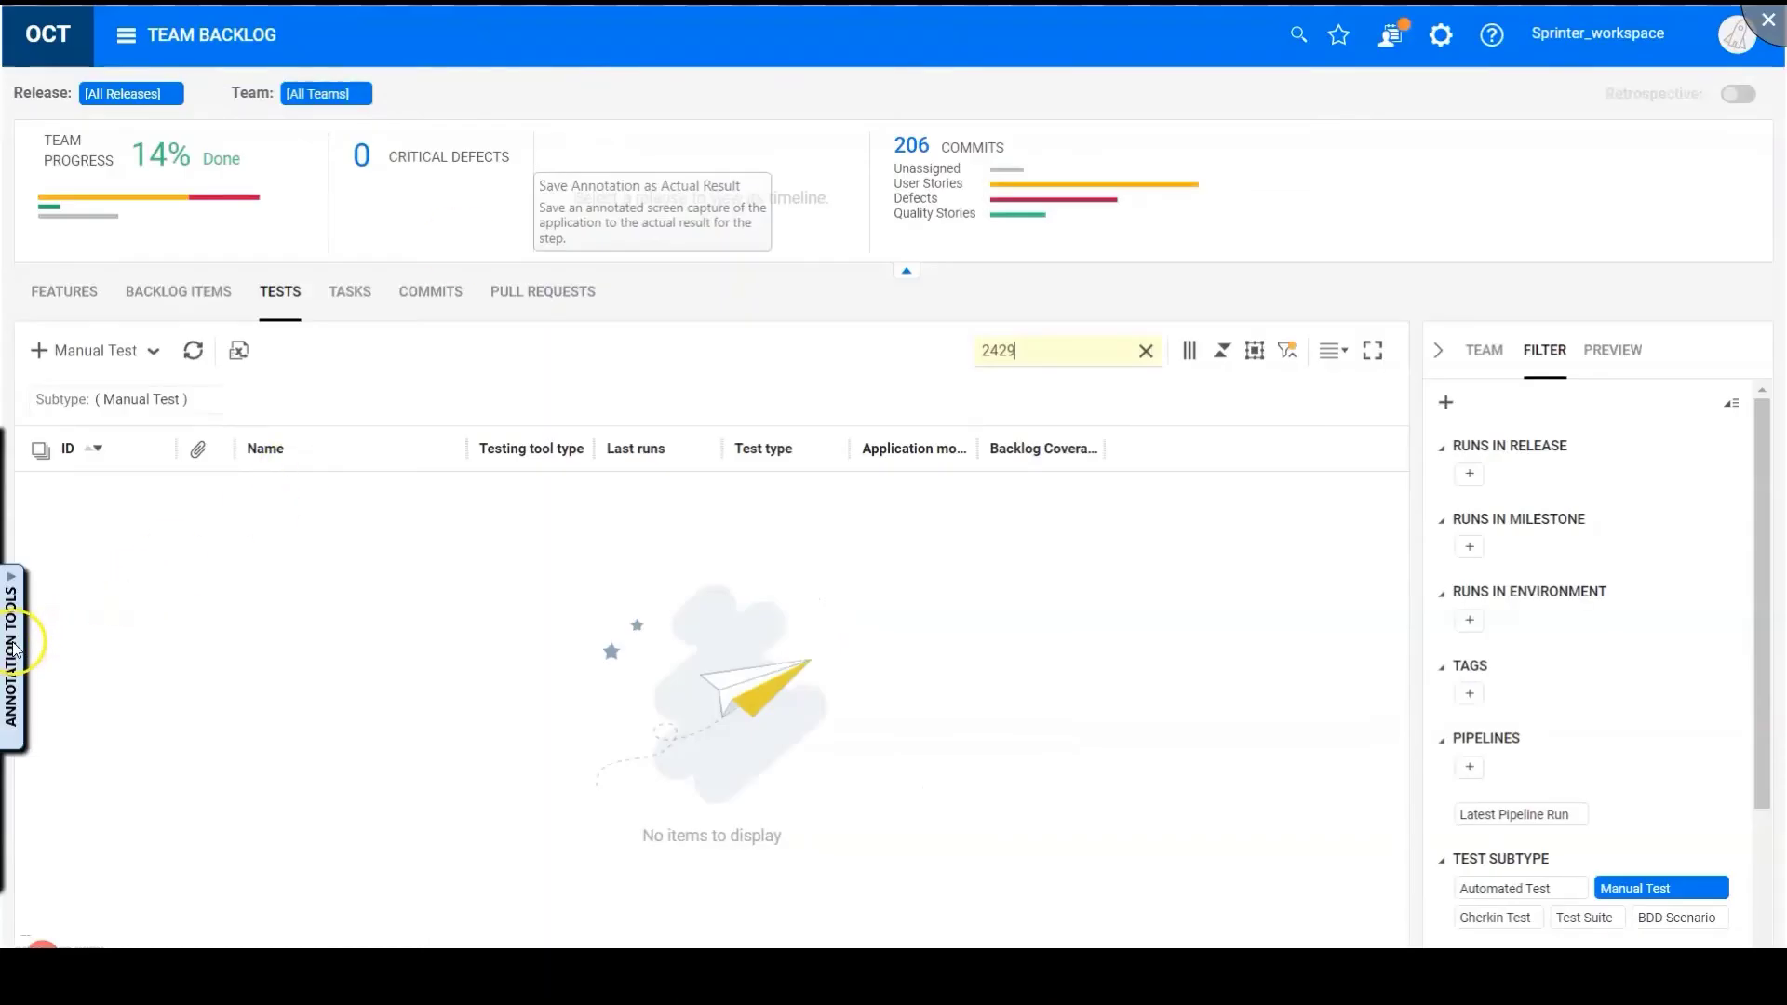
click(14, 648)
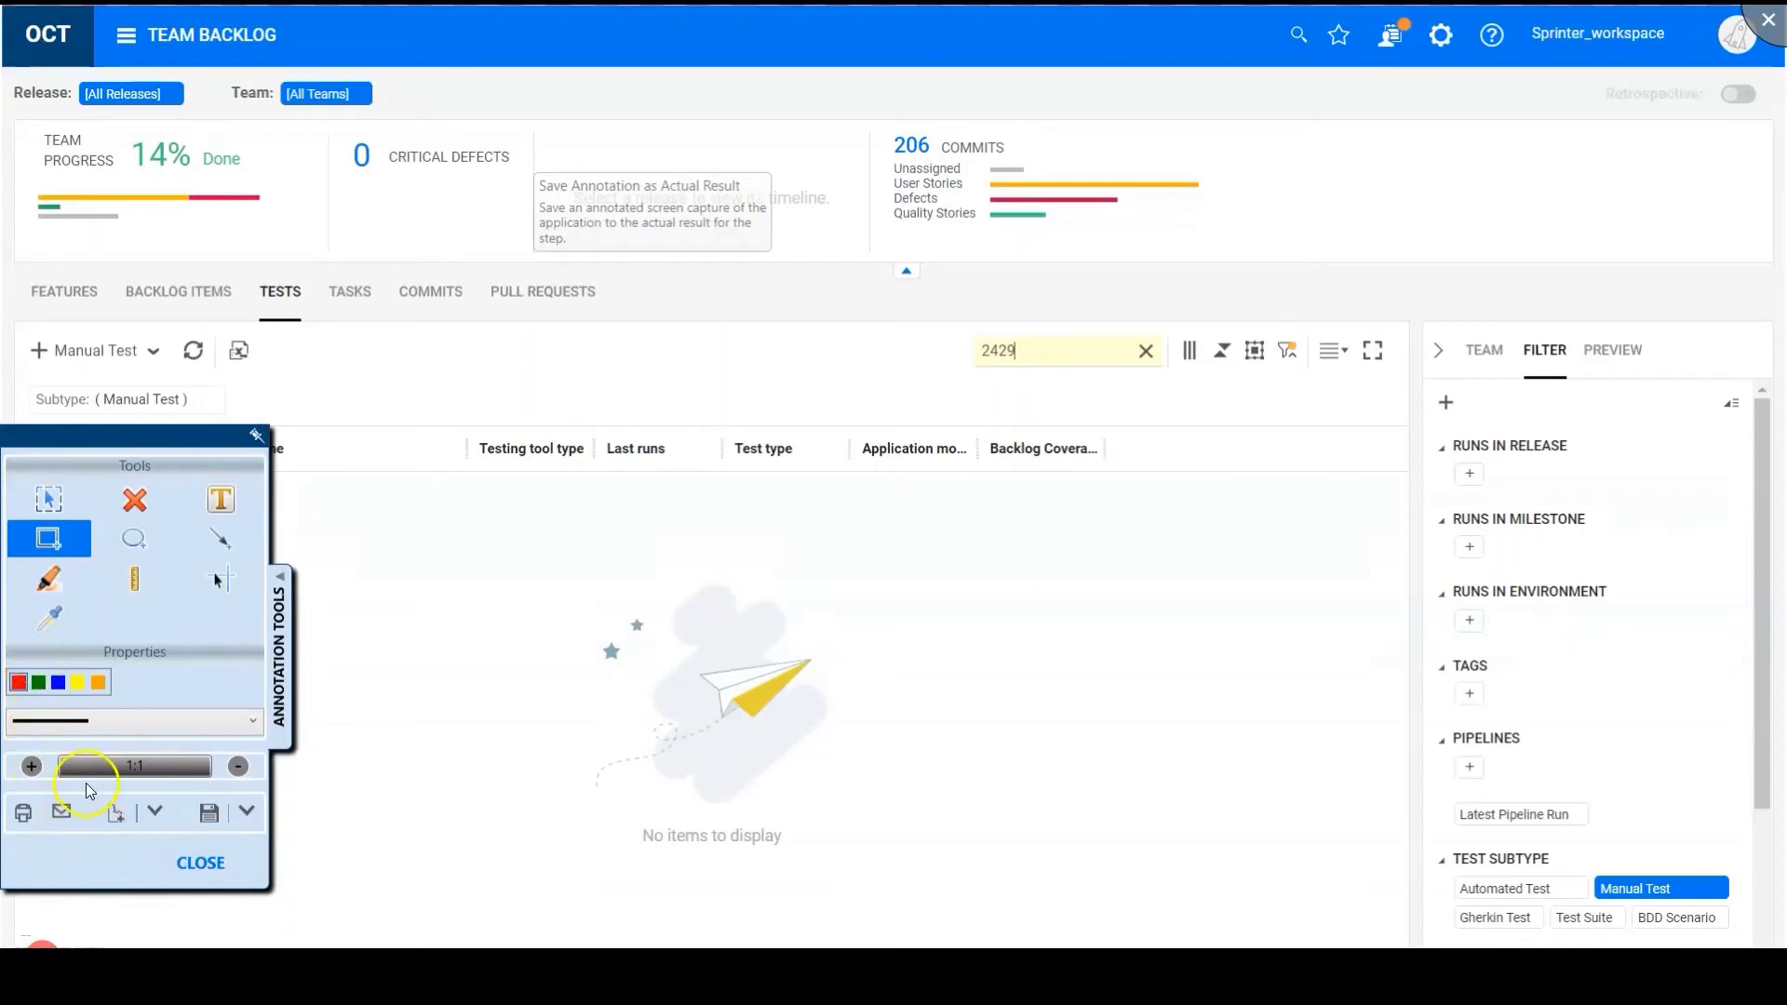
click(31, 765)
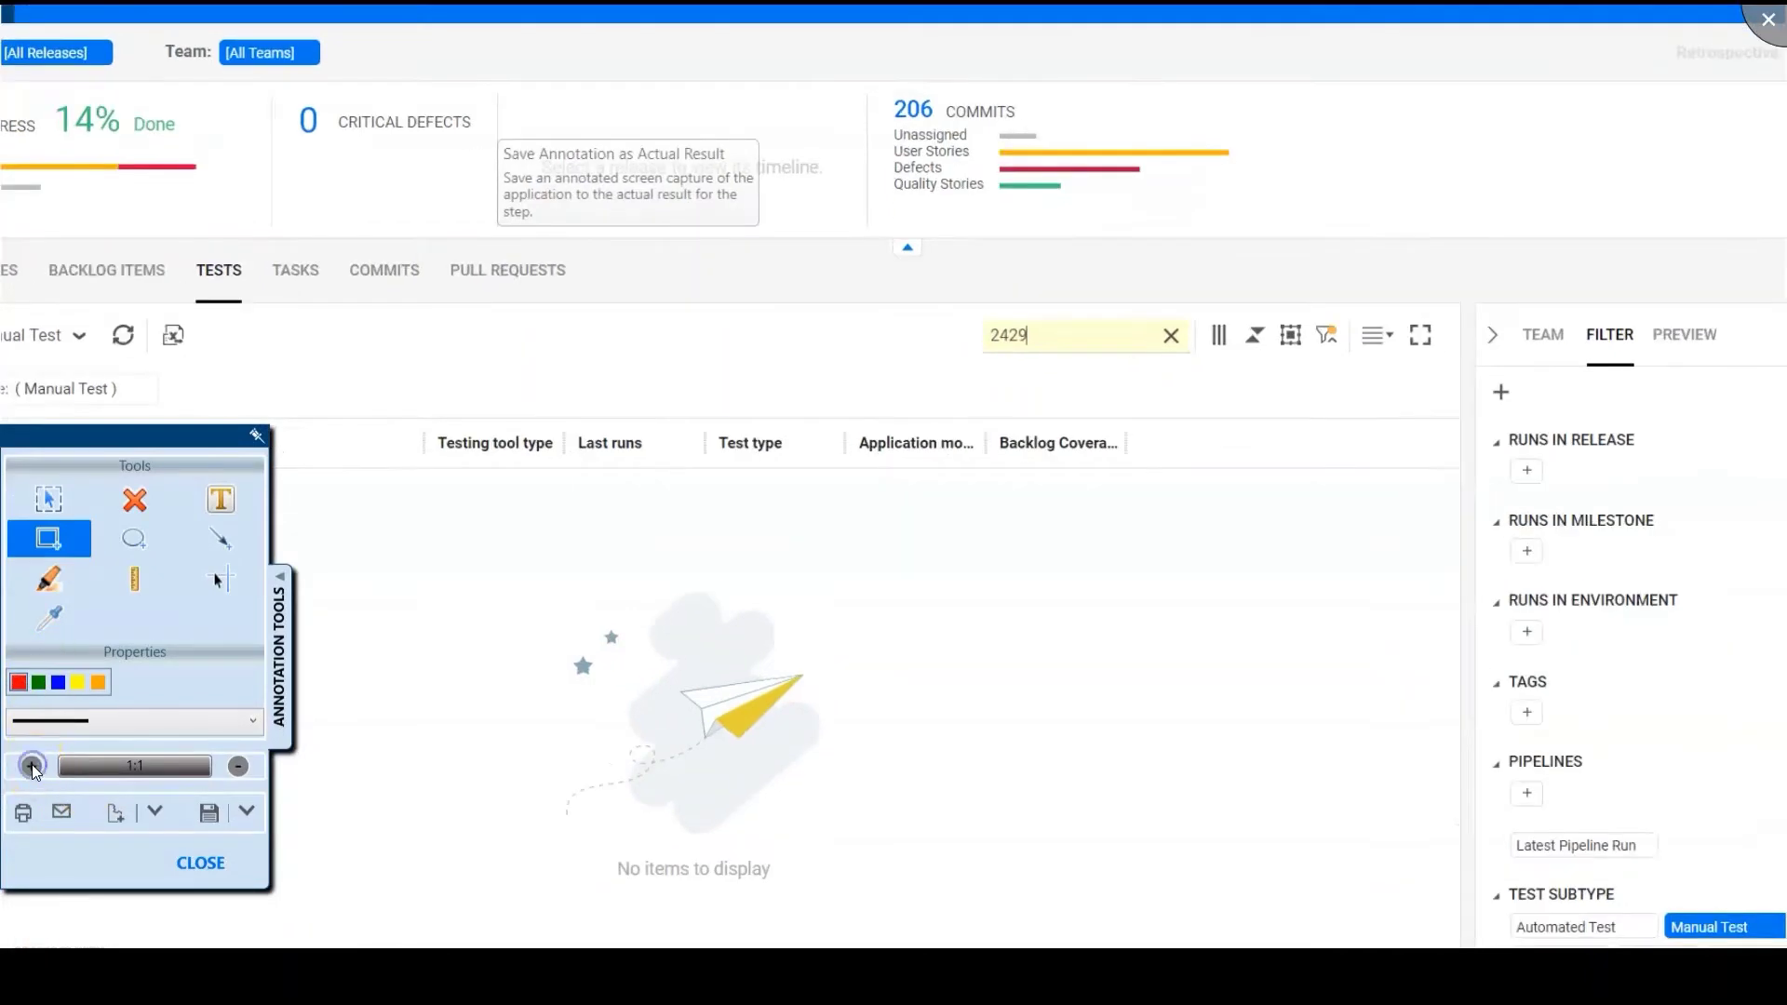
click(238, 765)
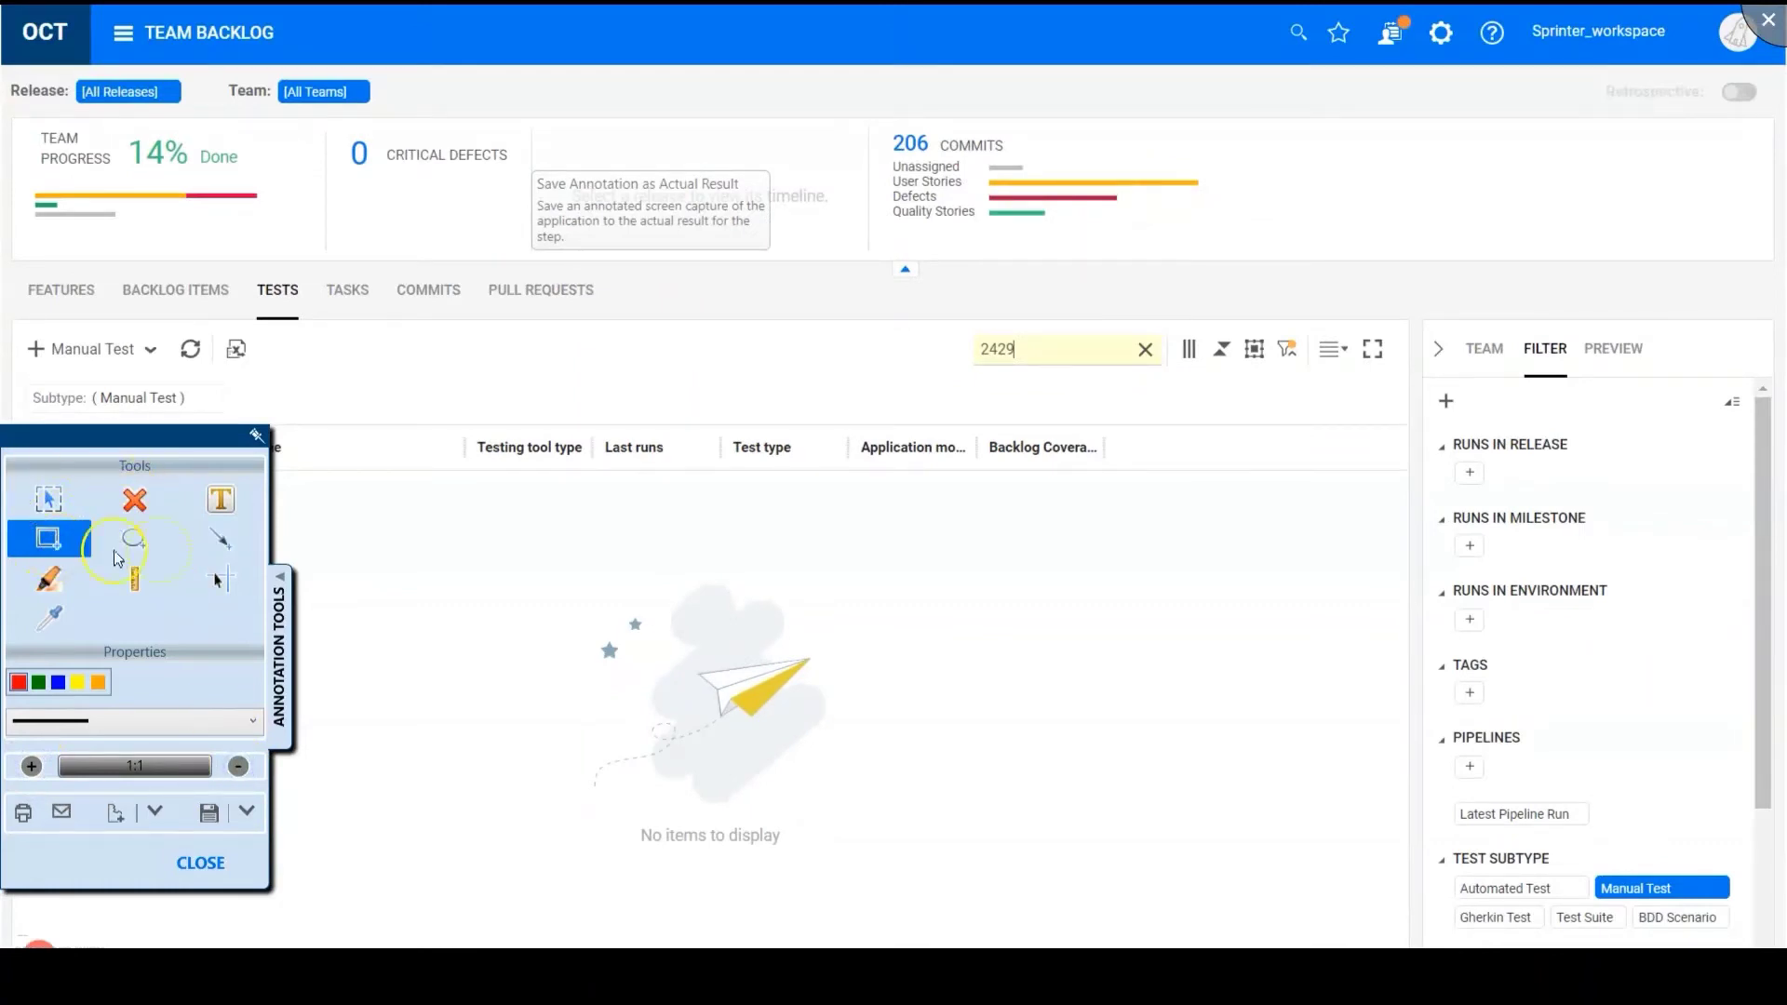
drag(912, 311, 1201, 398)
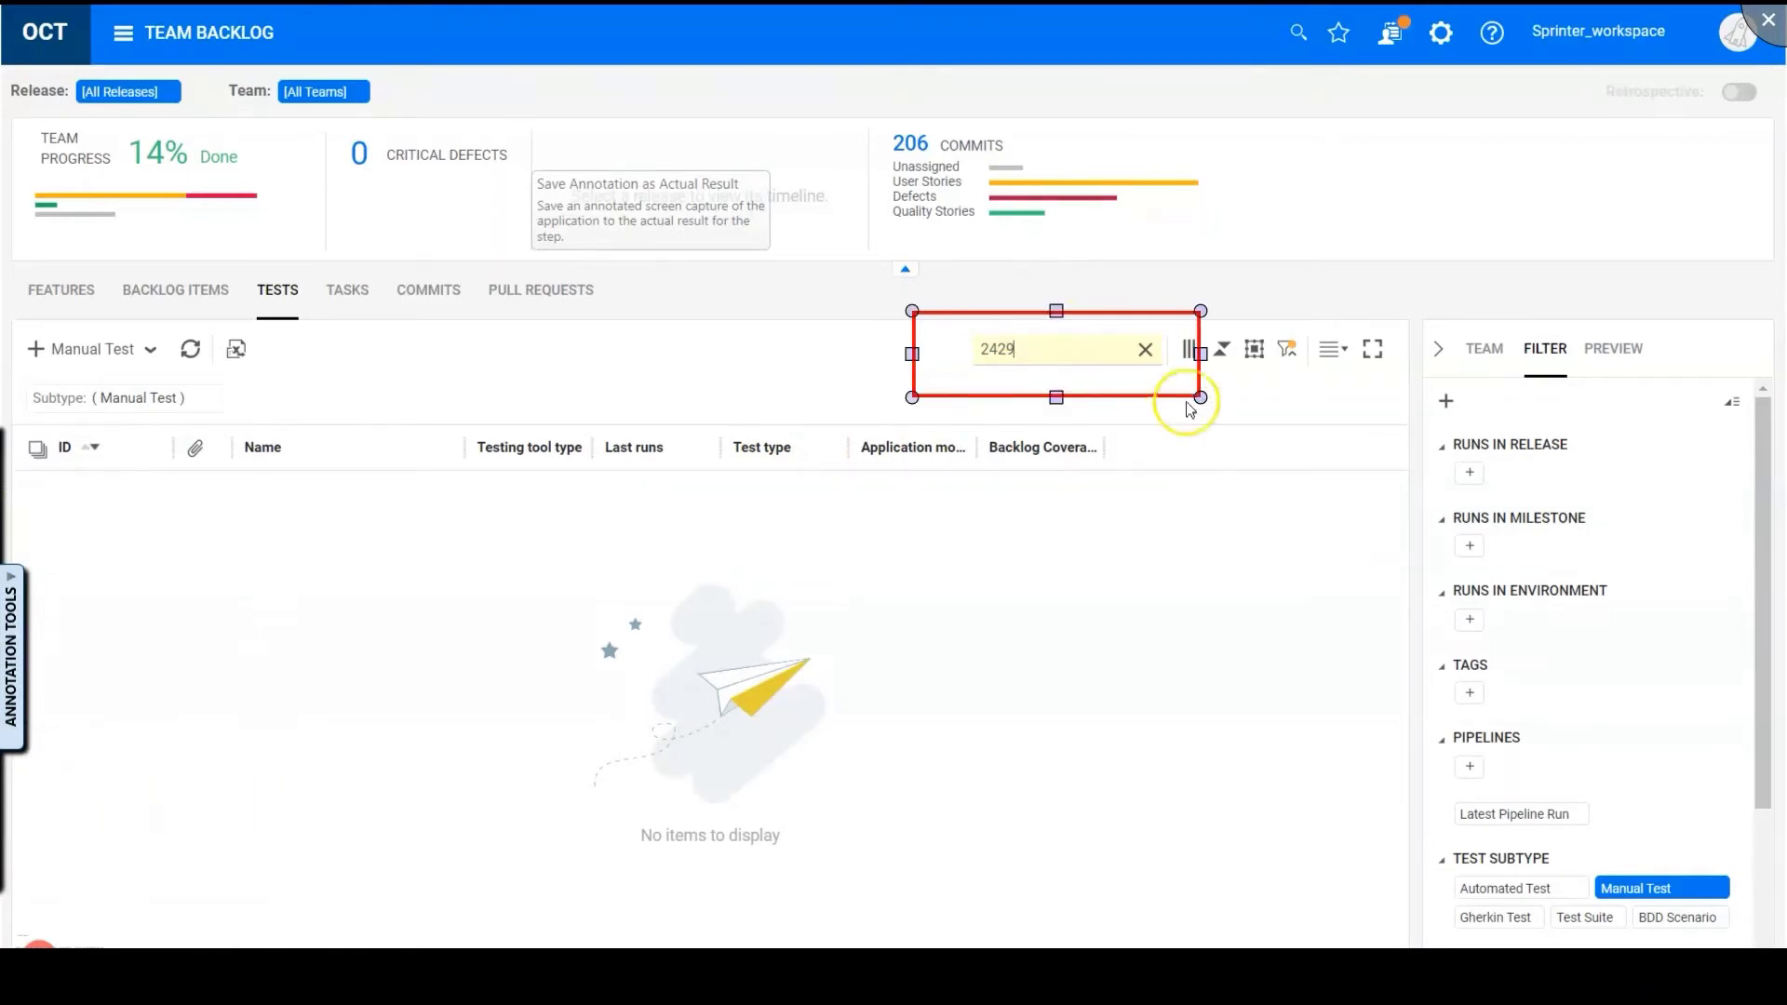
mouse_move(14, 647)
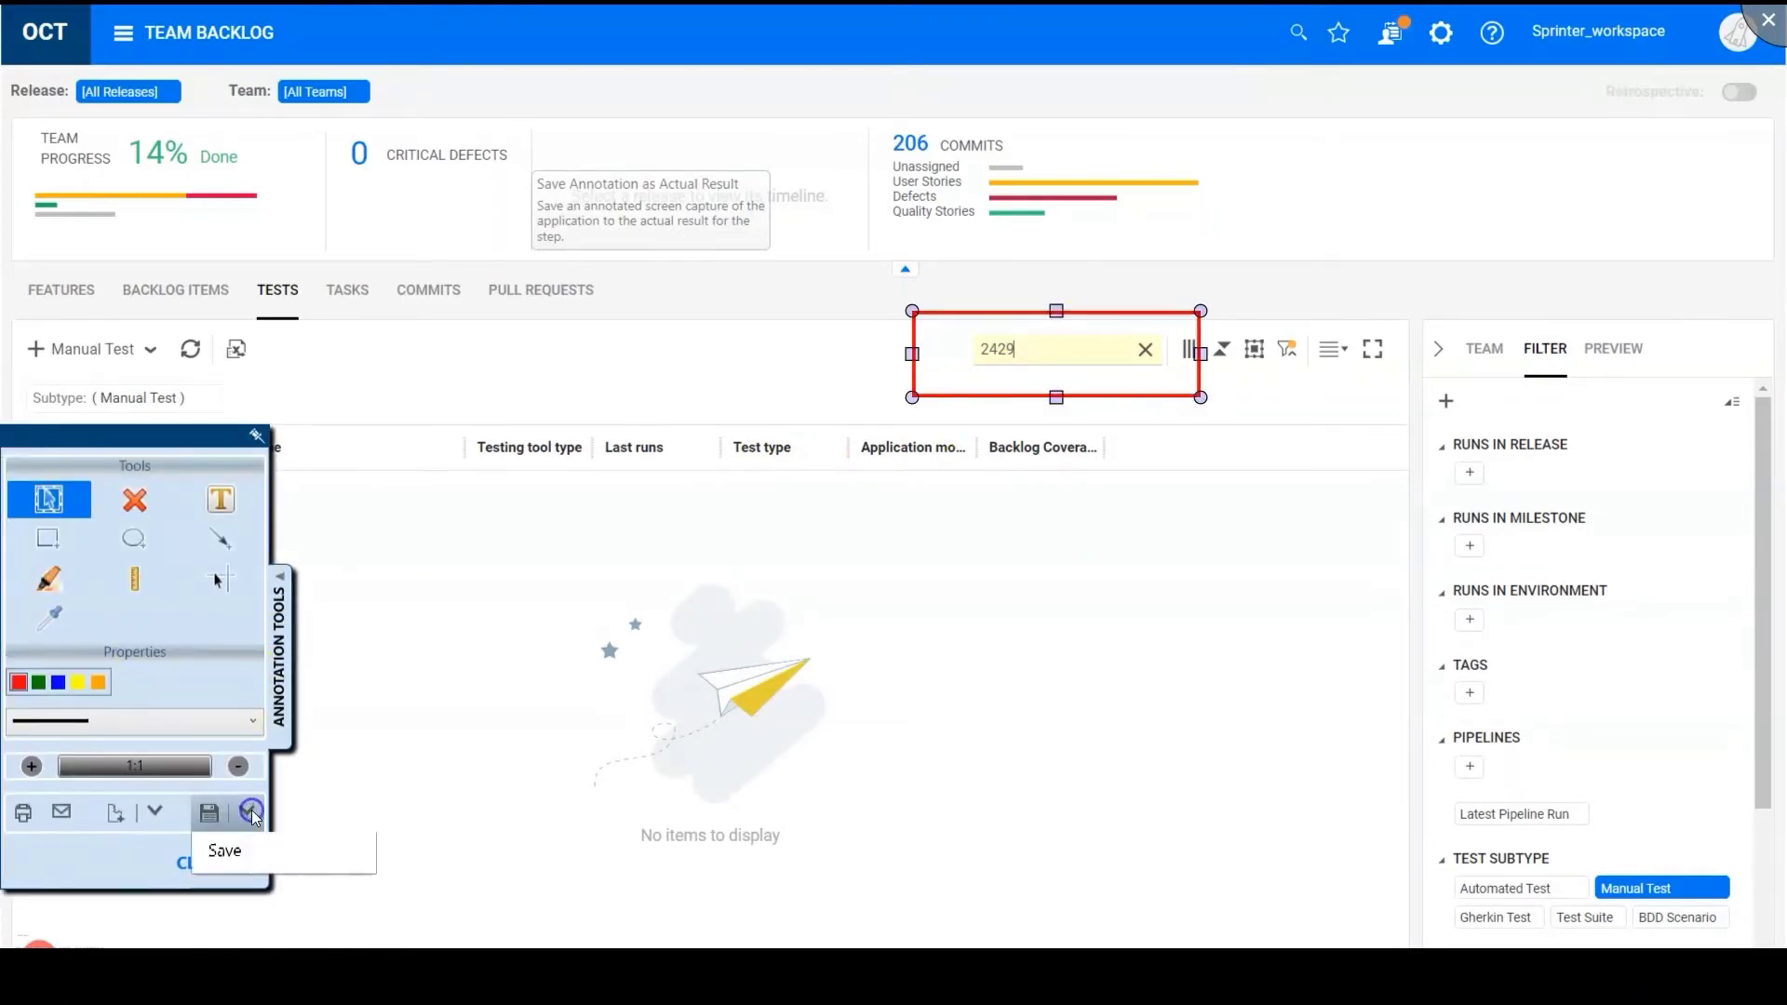
click(253, 815)
click(255, 894)
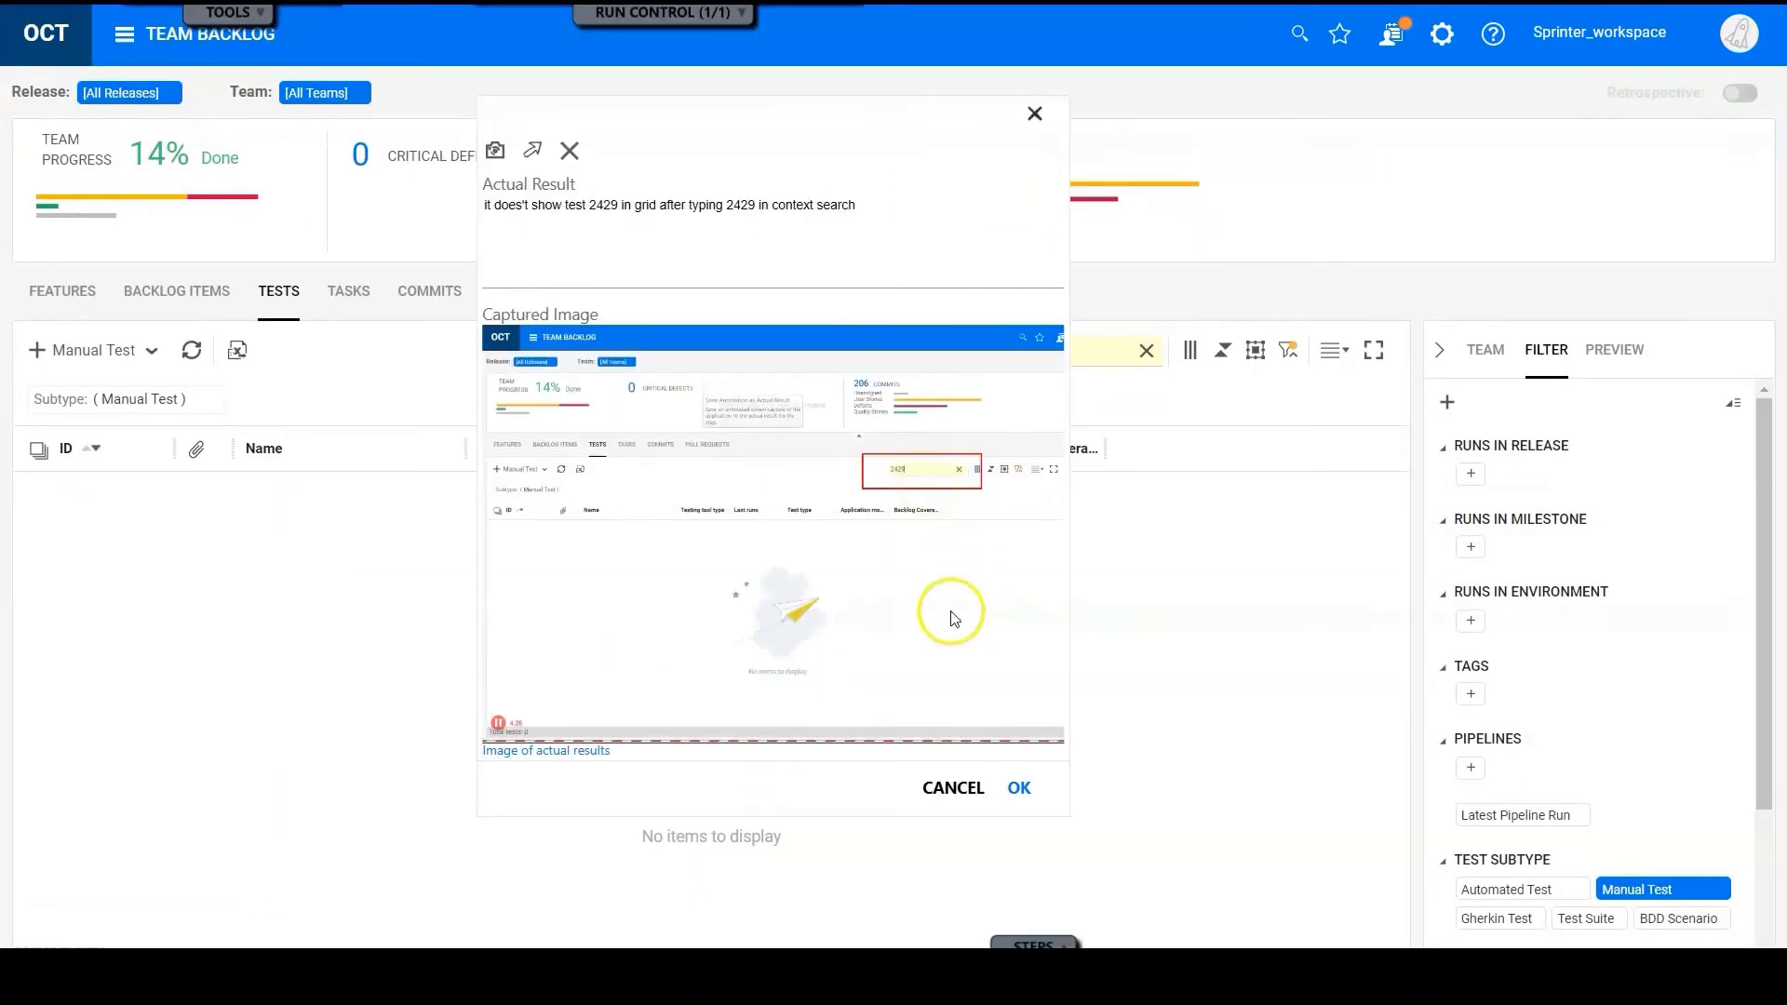
click(1021, 788)
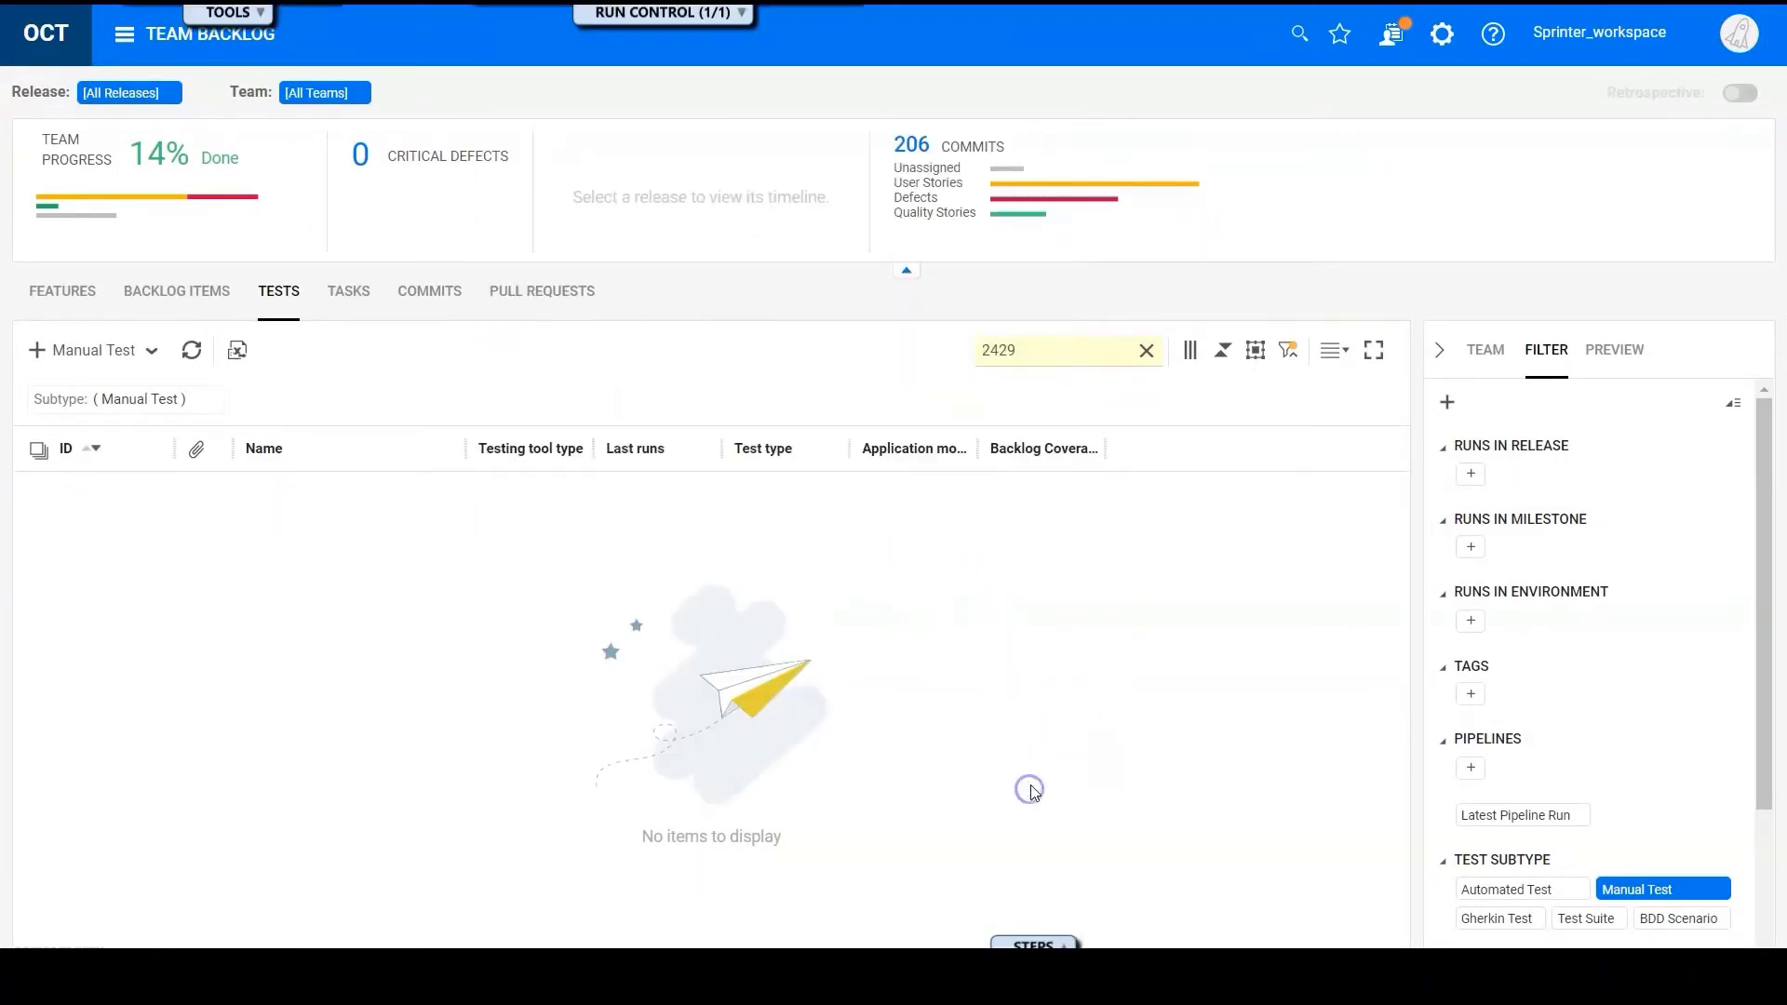
- Set the status of step 3 to Failed and check the run's status in the run control sidebar
click(1035, 943)
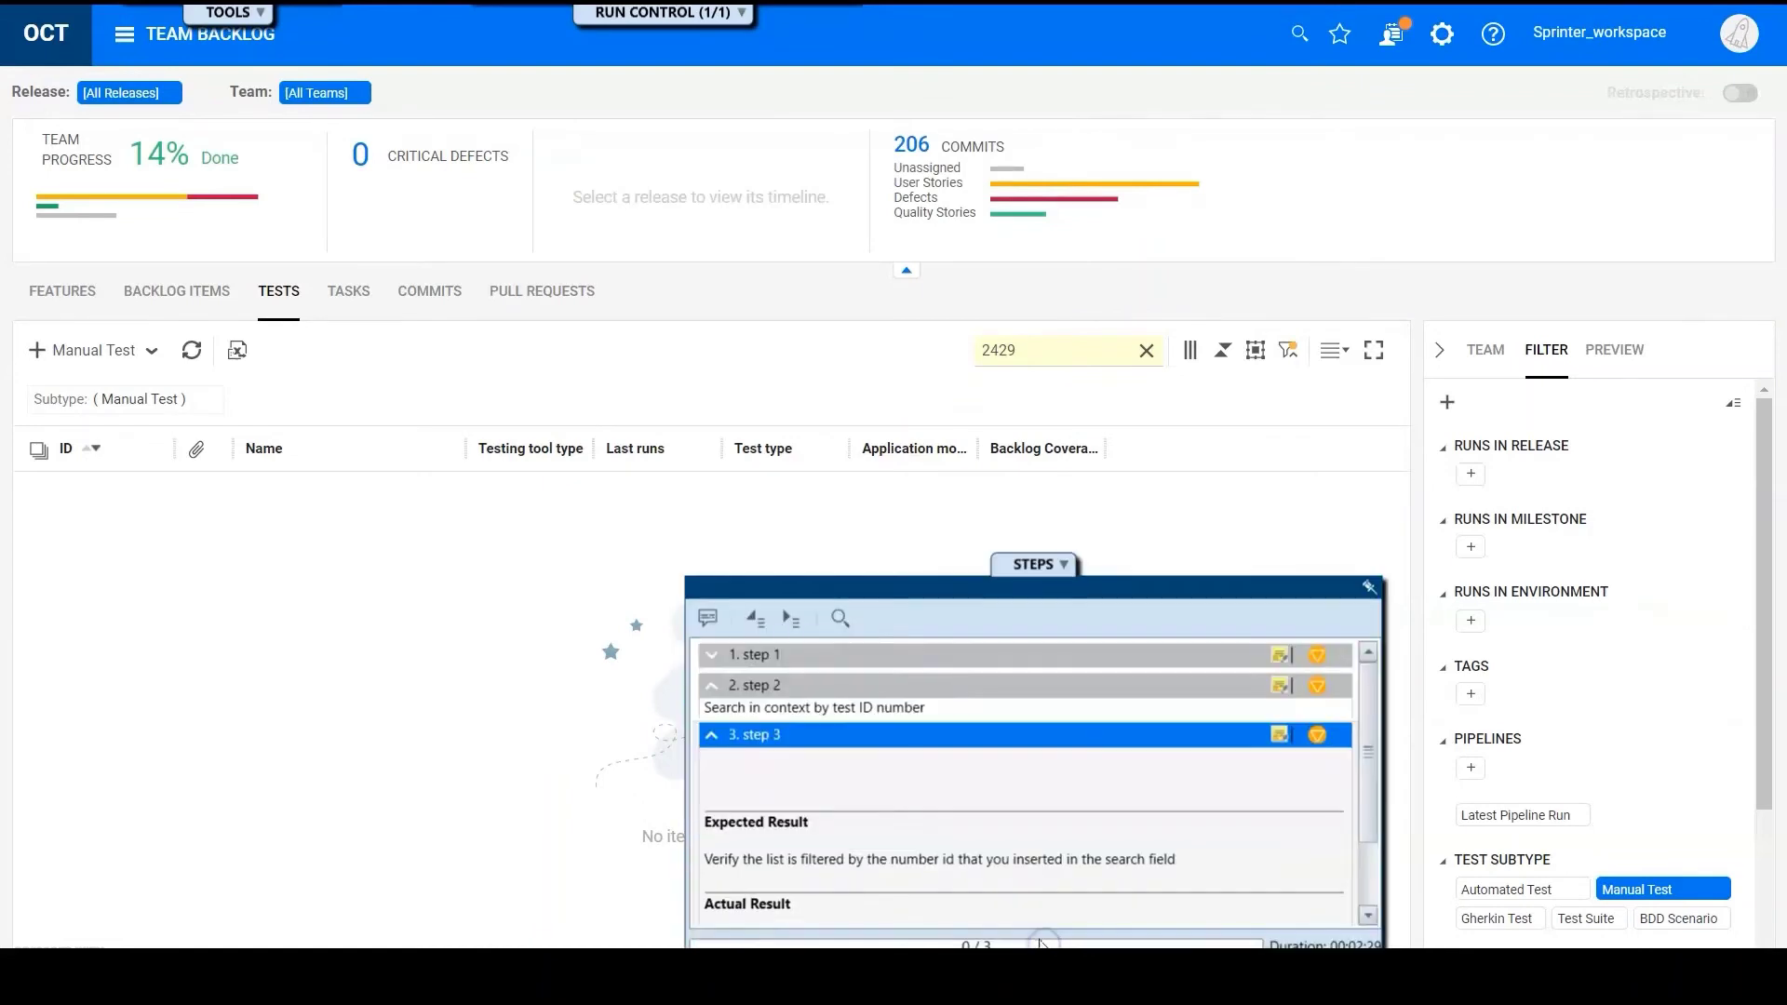
click(1317, 735)
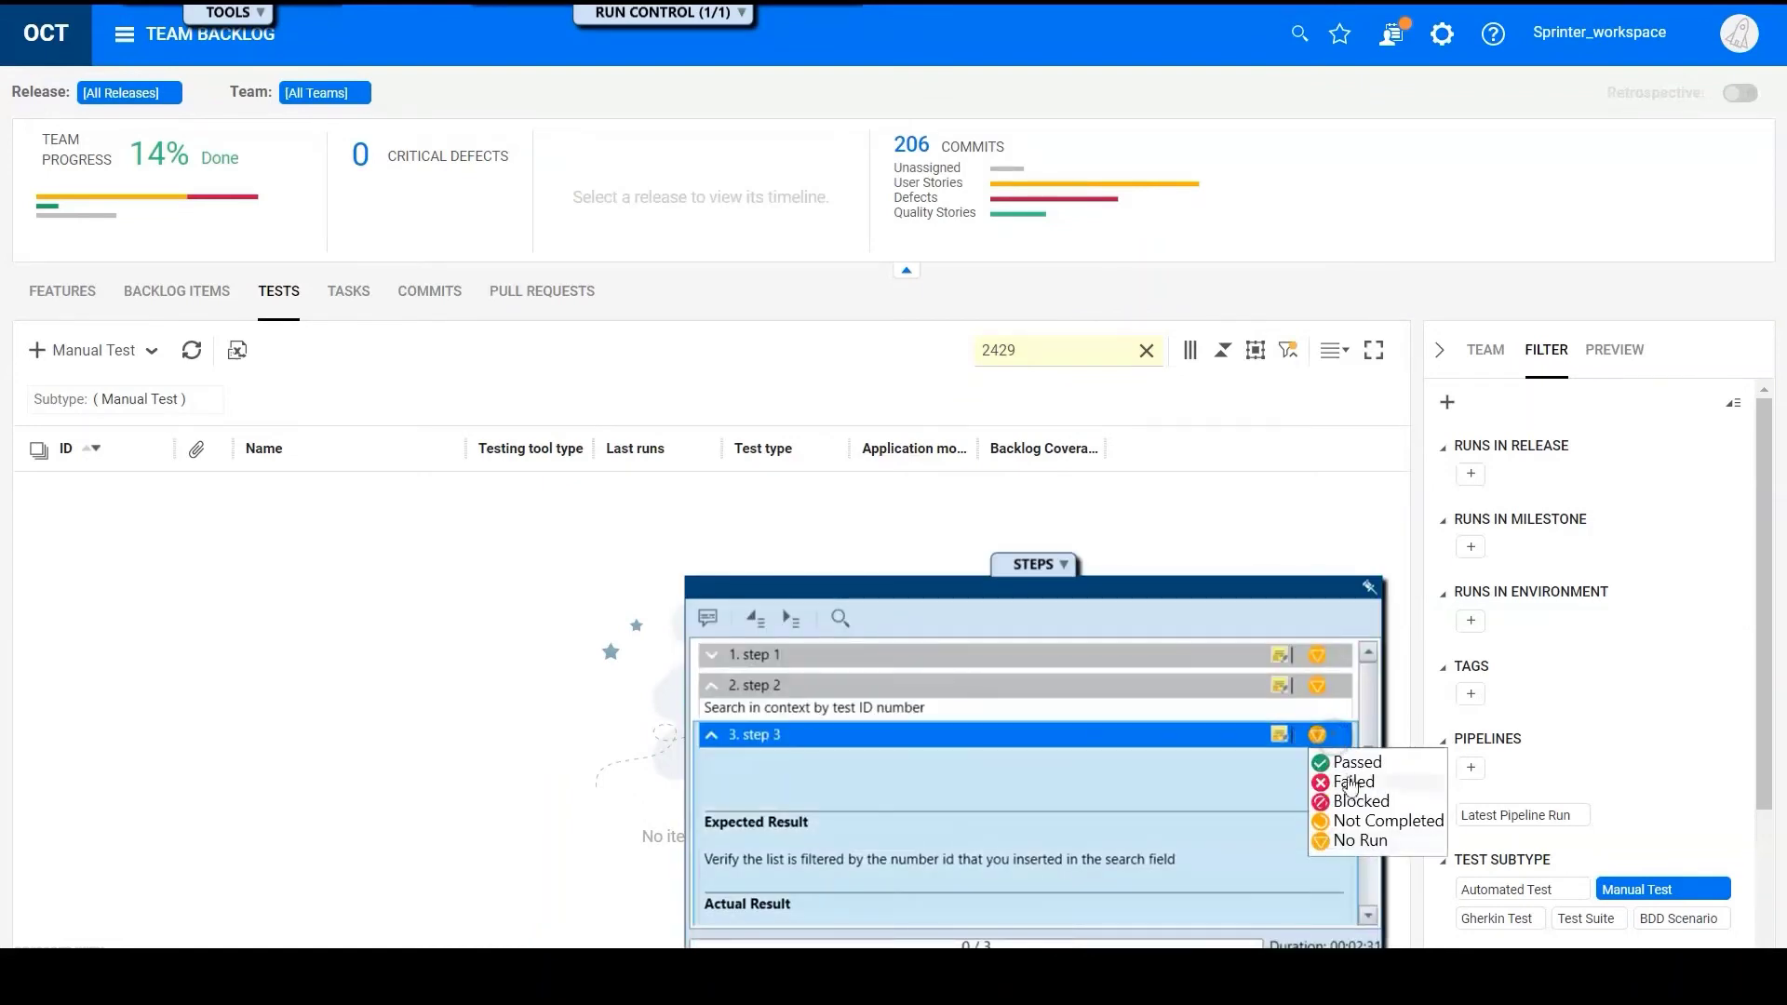
click(1354, 784)
mouse_move(727, 18)
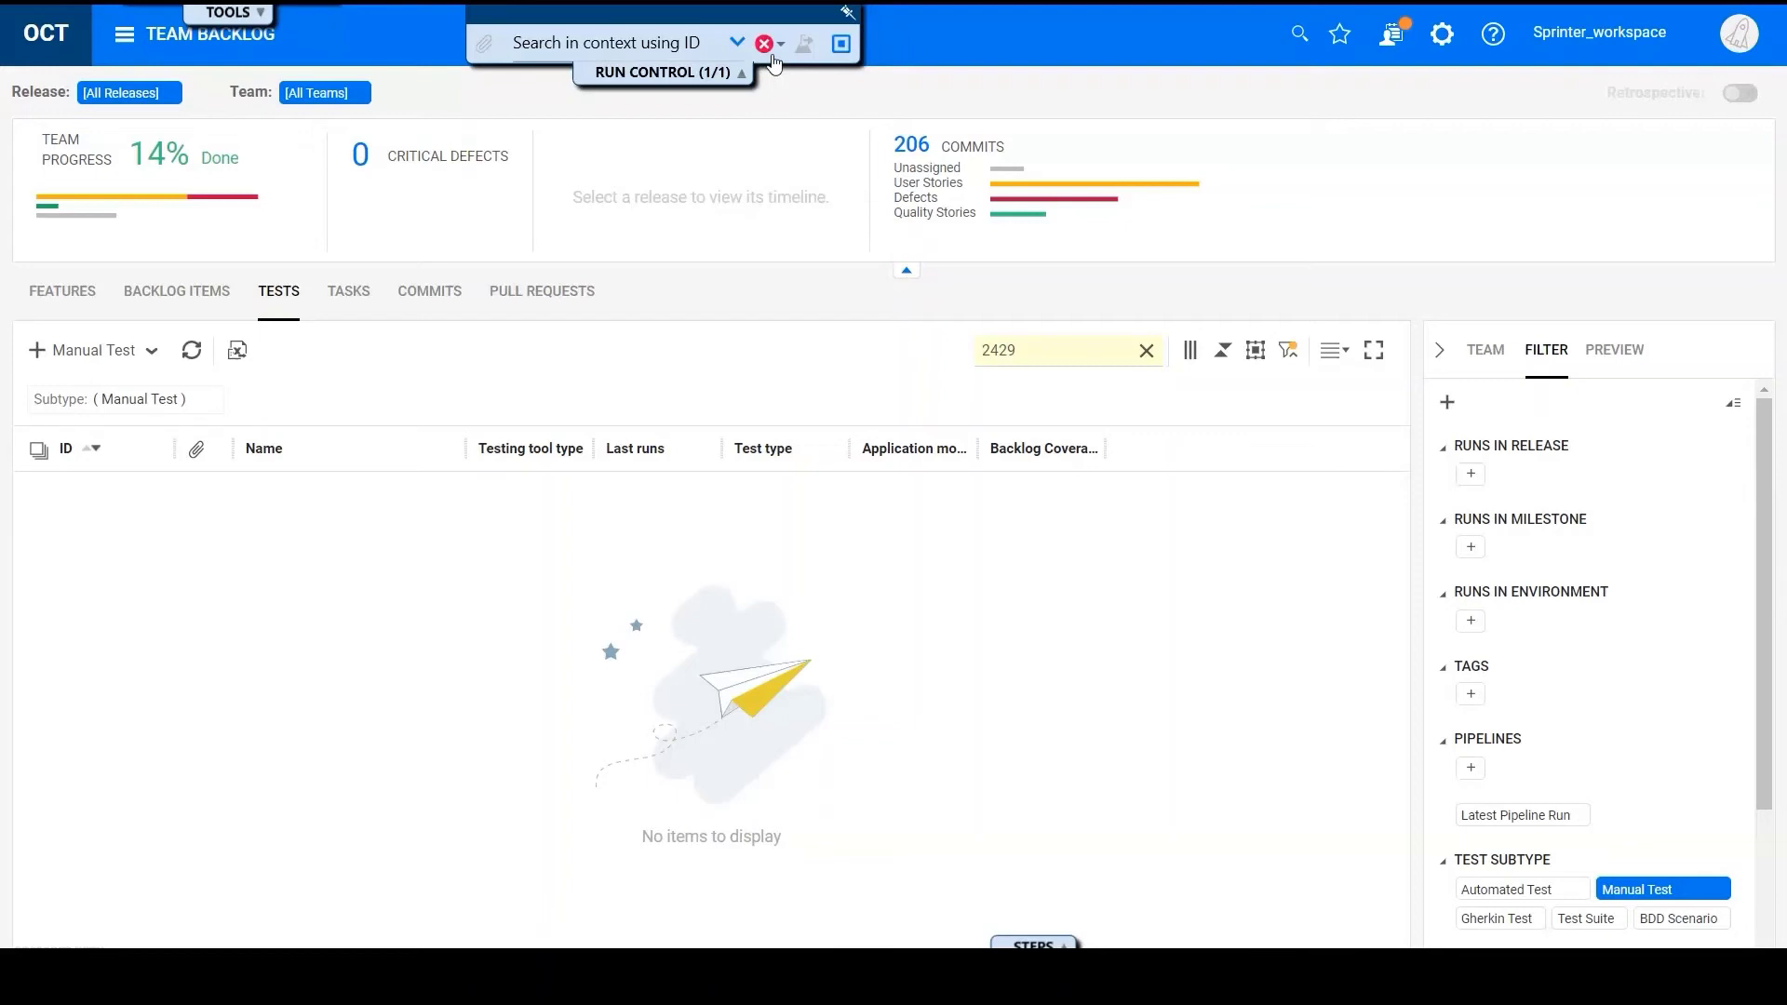
- Submit a smart defect including the current step, its actual result and the current screen capture, using the actual result text as the summary
mouse_move(247, 15)
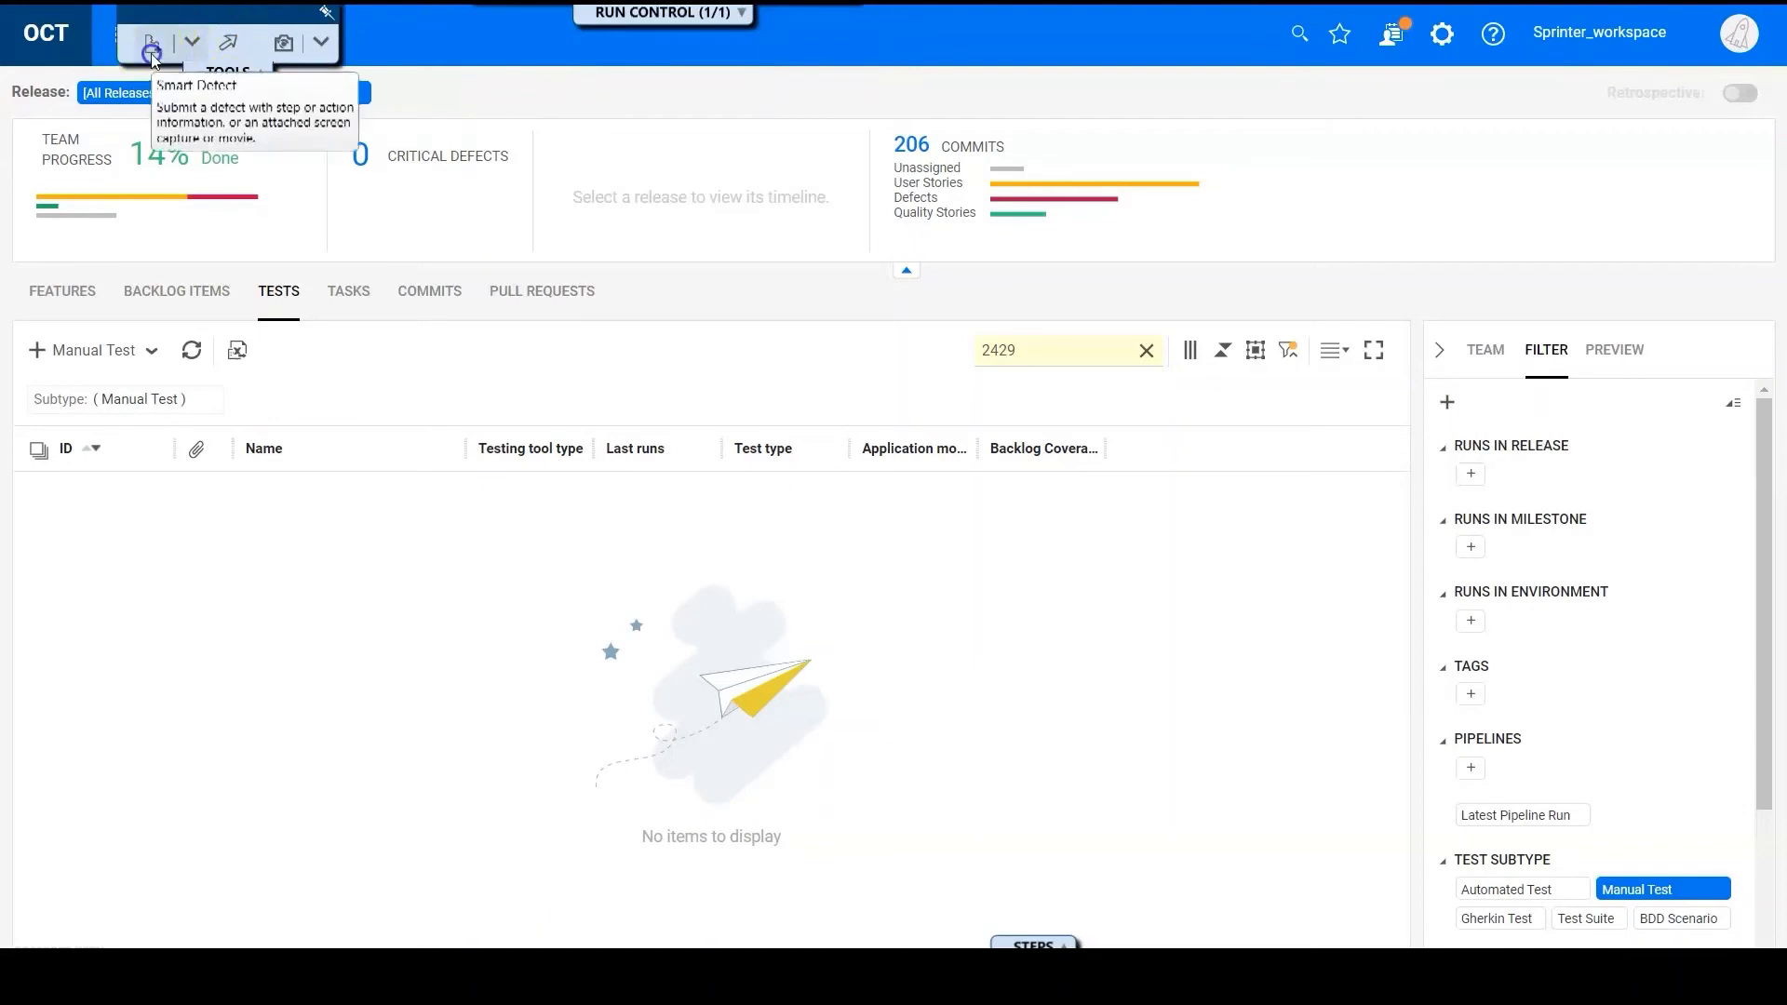
click(152, 54)
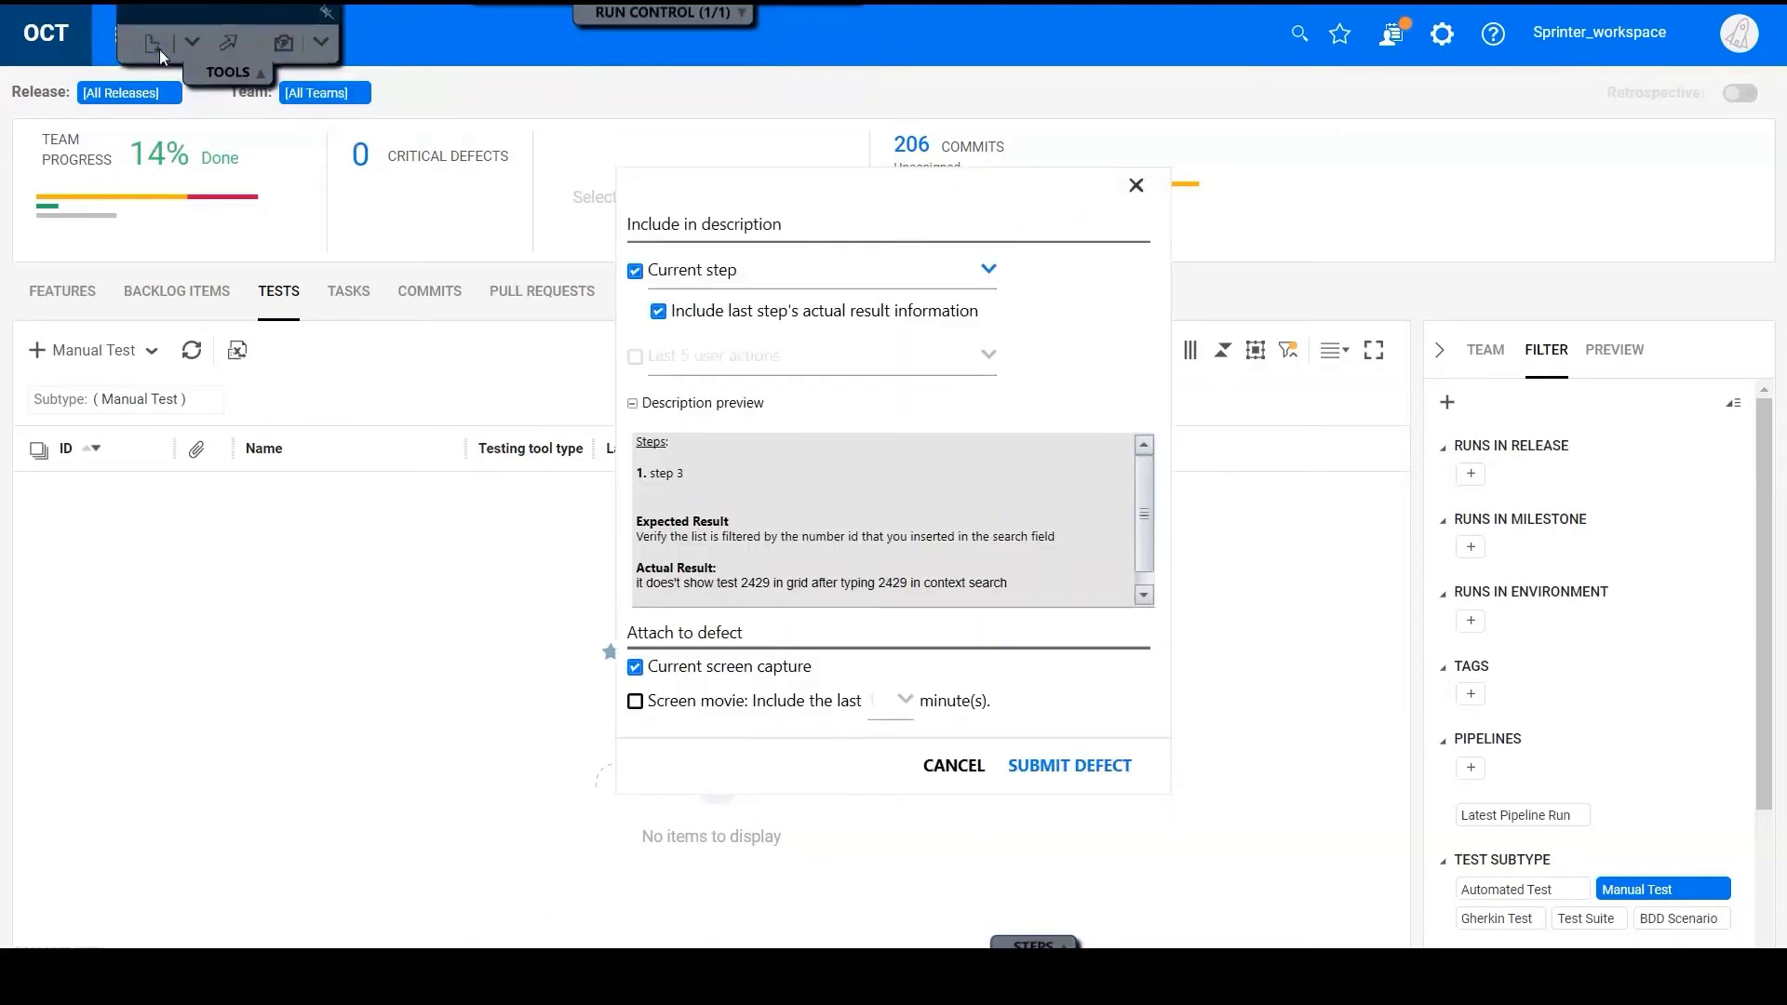
click(1069, 781)
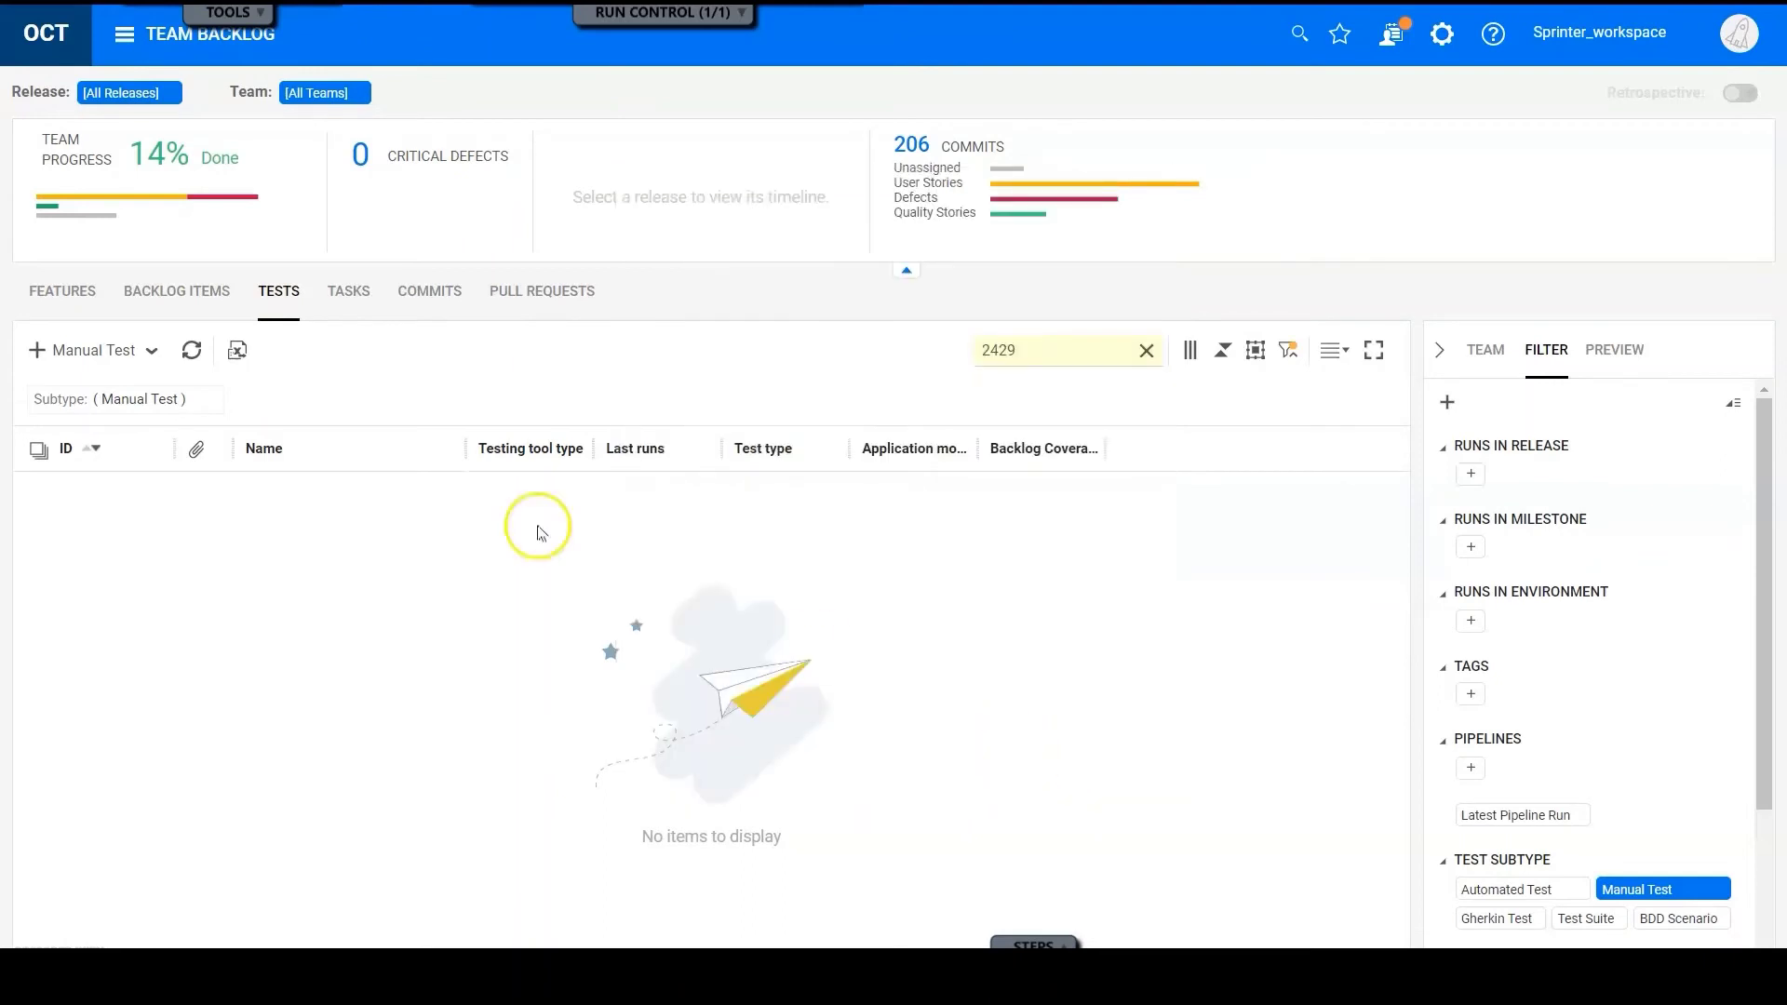
click(119, 110)
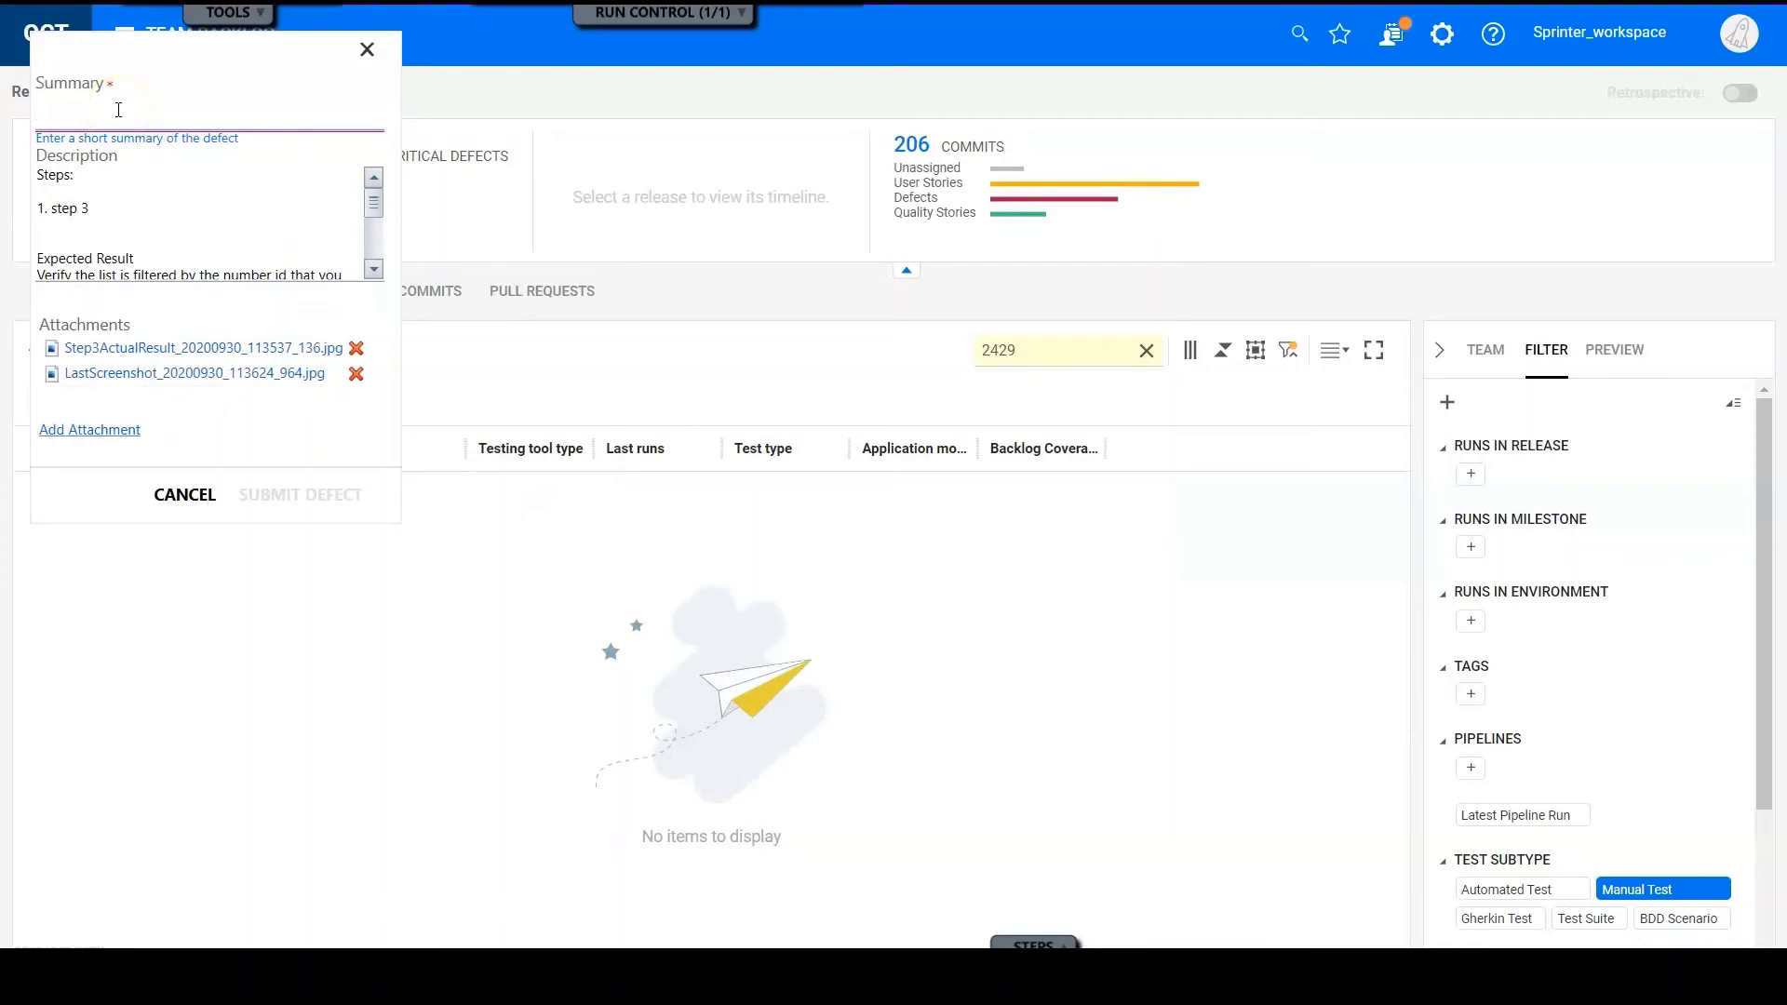
text(how test 2429 in grid after typing 2429 in context search)
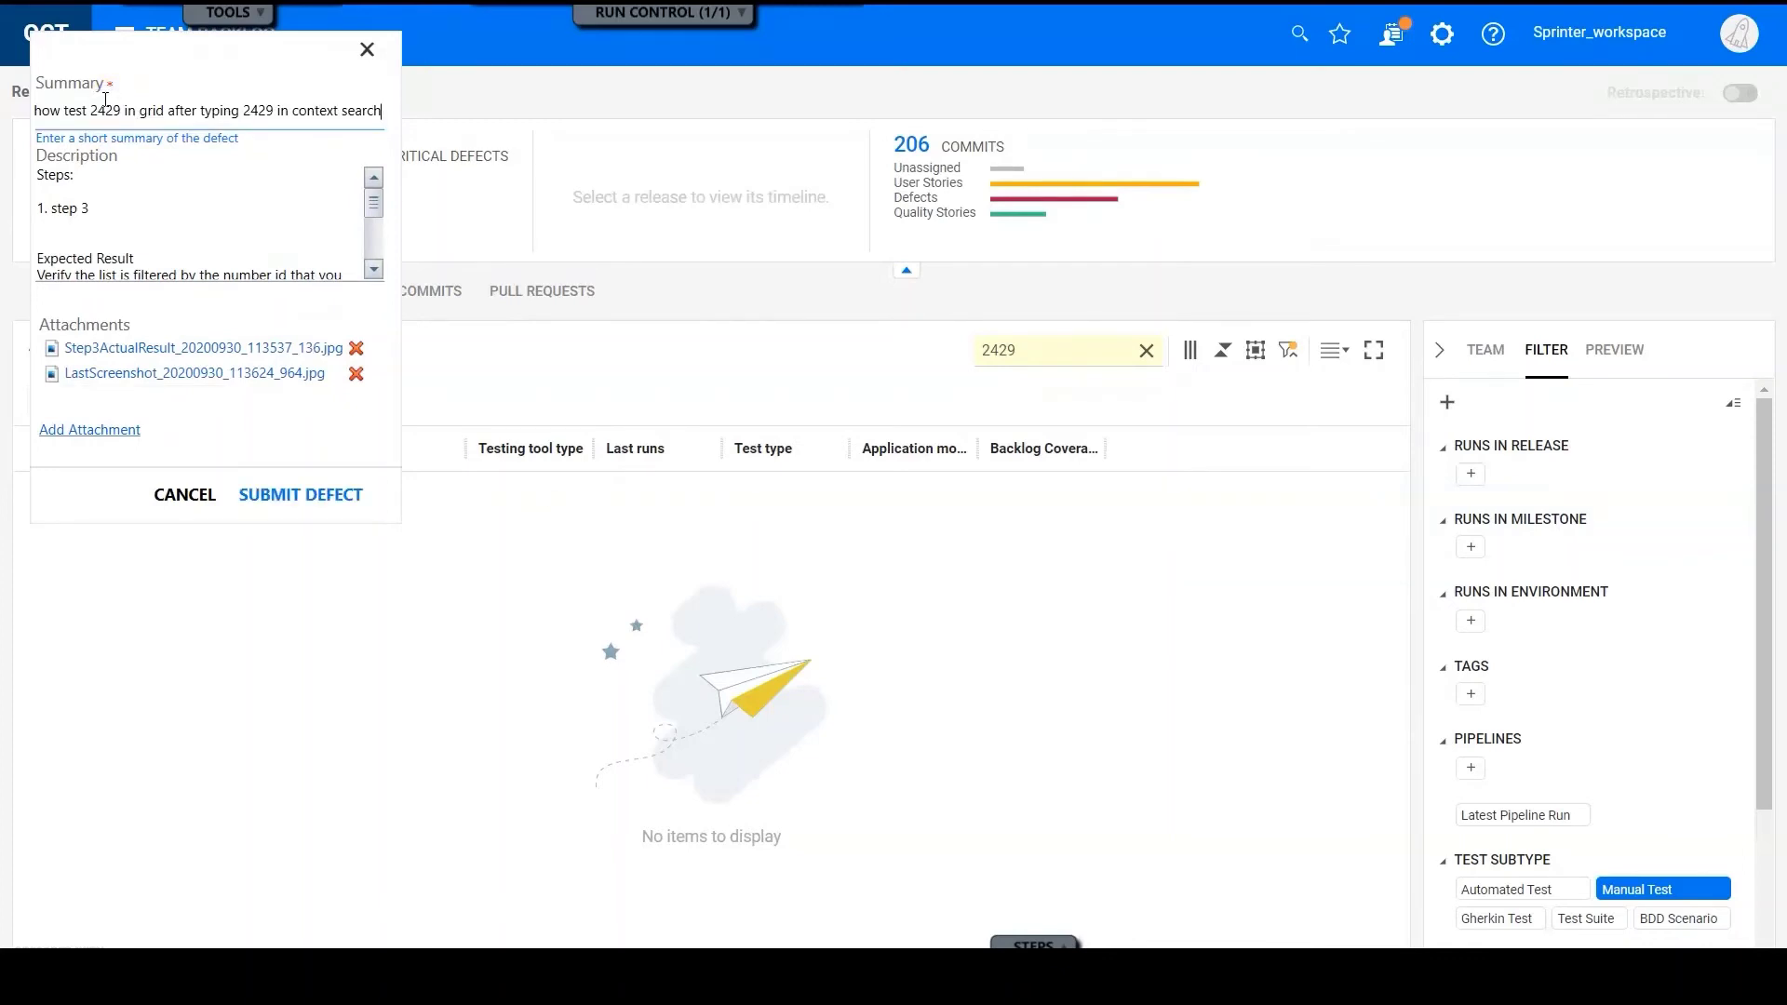
click(323, 500)
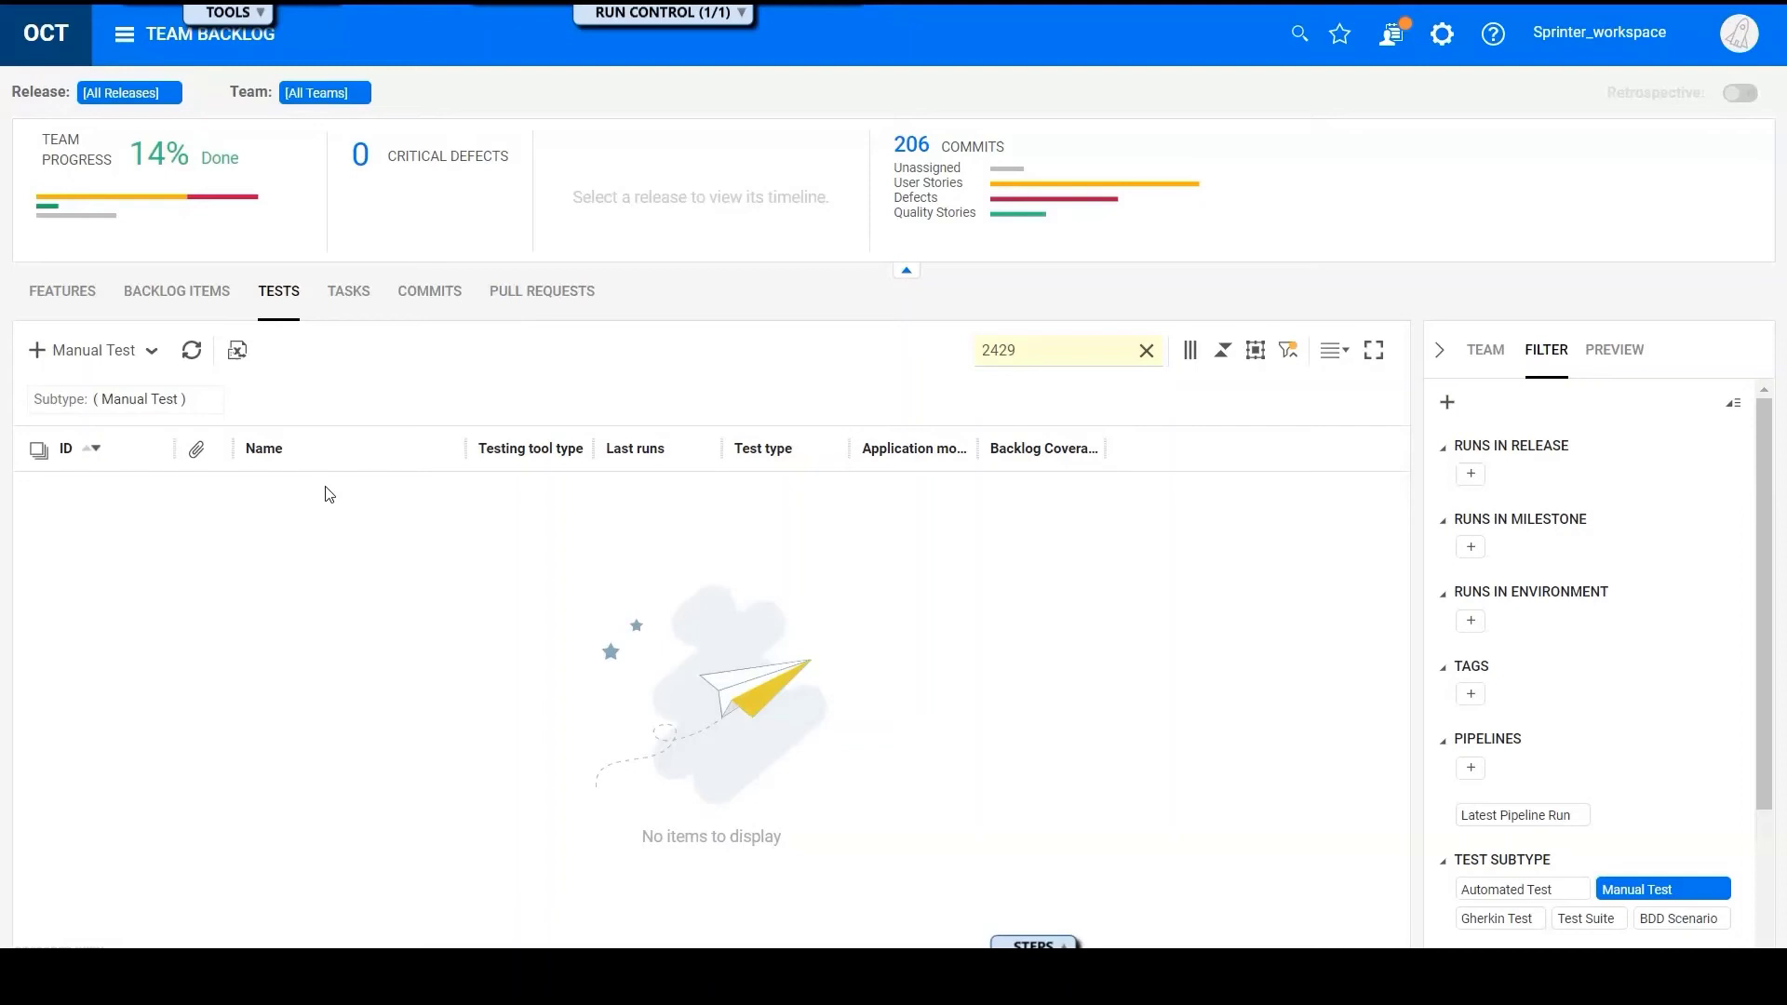
- End the run of Search in context using ID and return to Sprinter
click(713, 16)
click(843, 42)
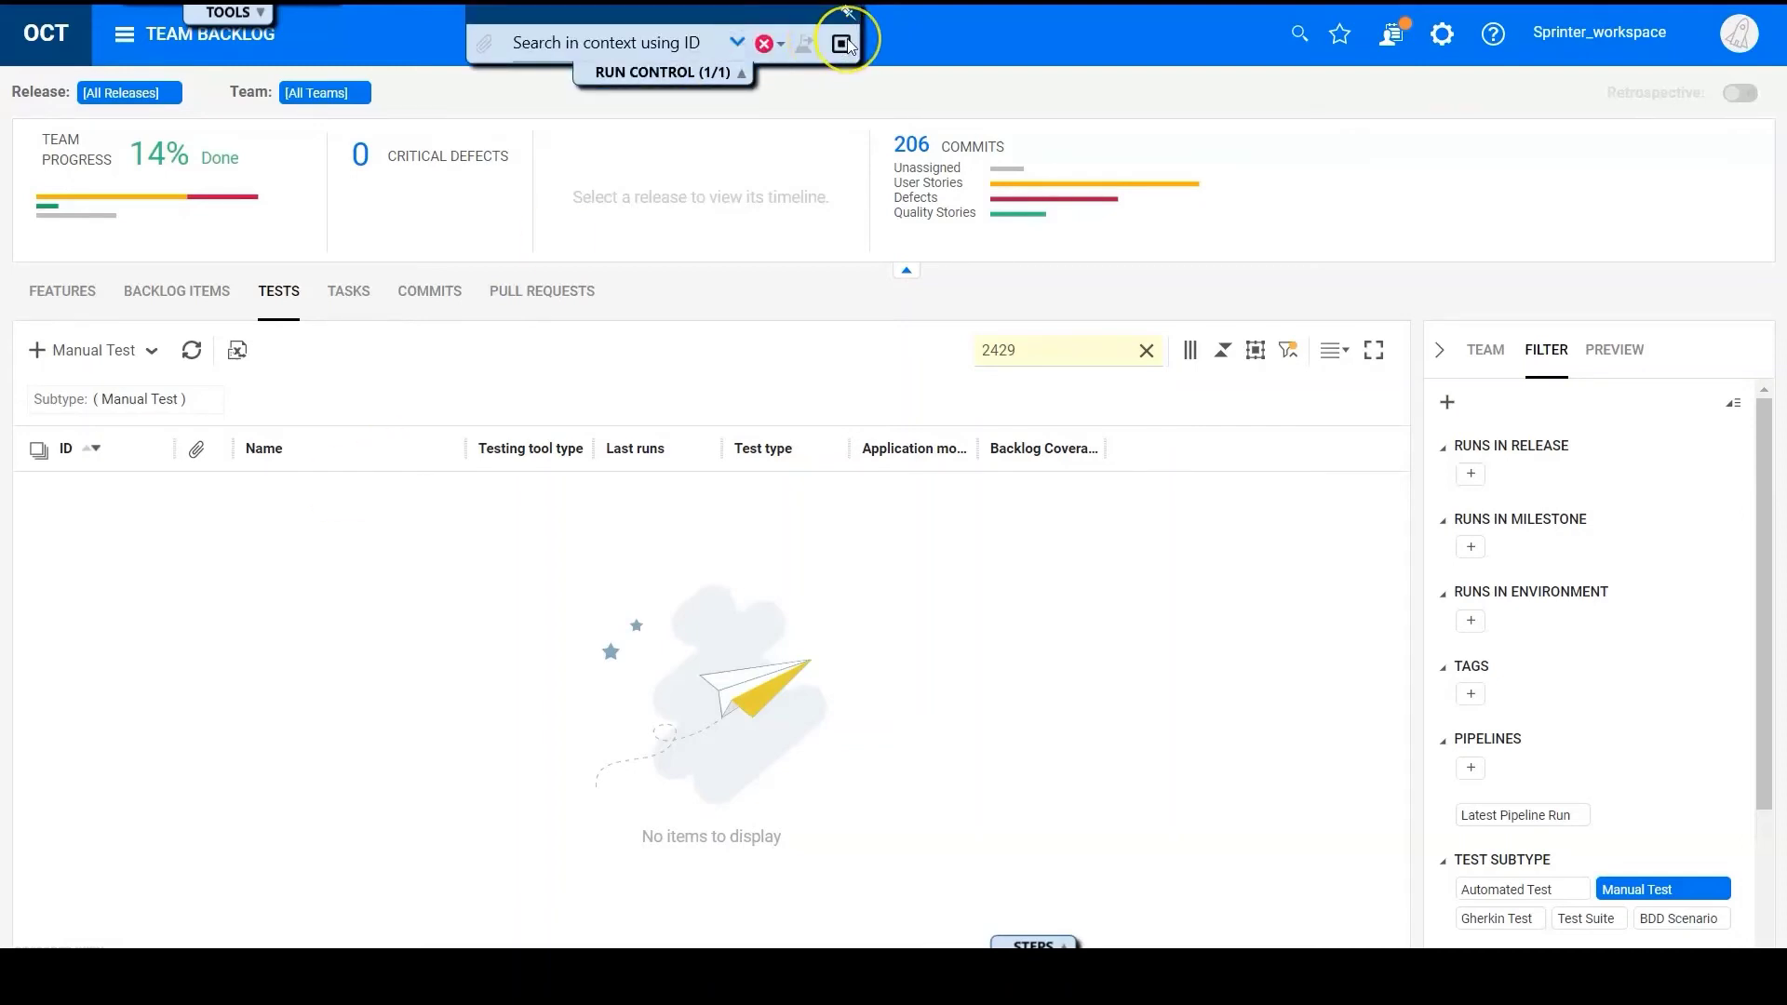
click(843, 43)
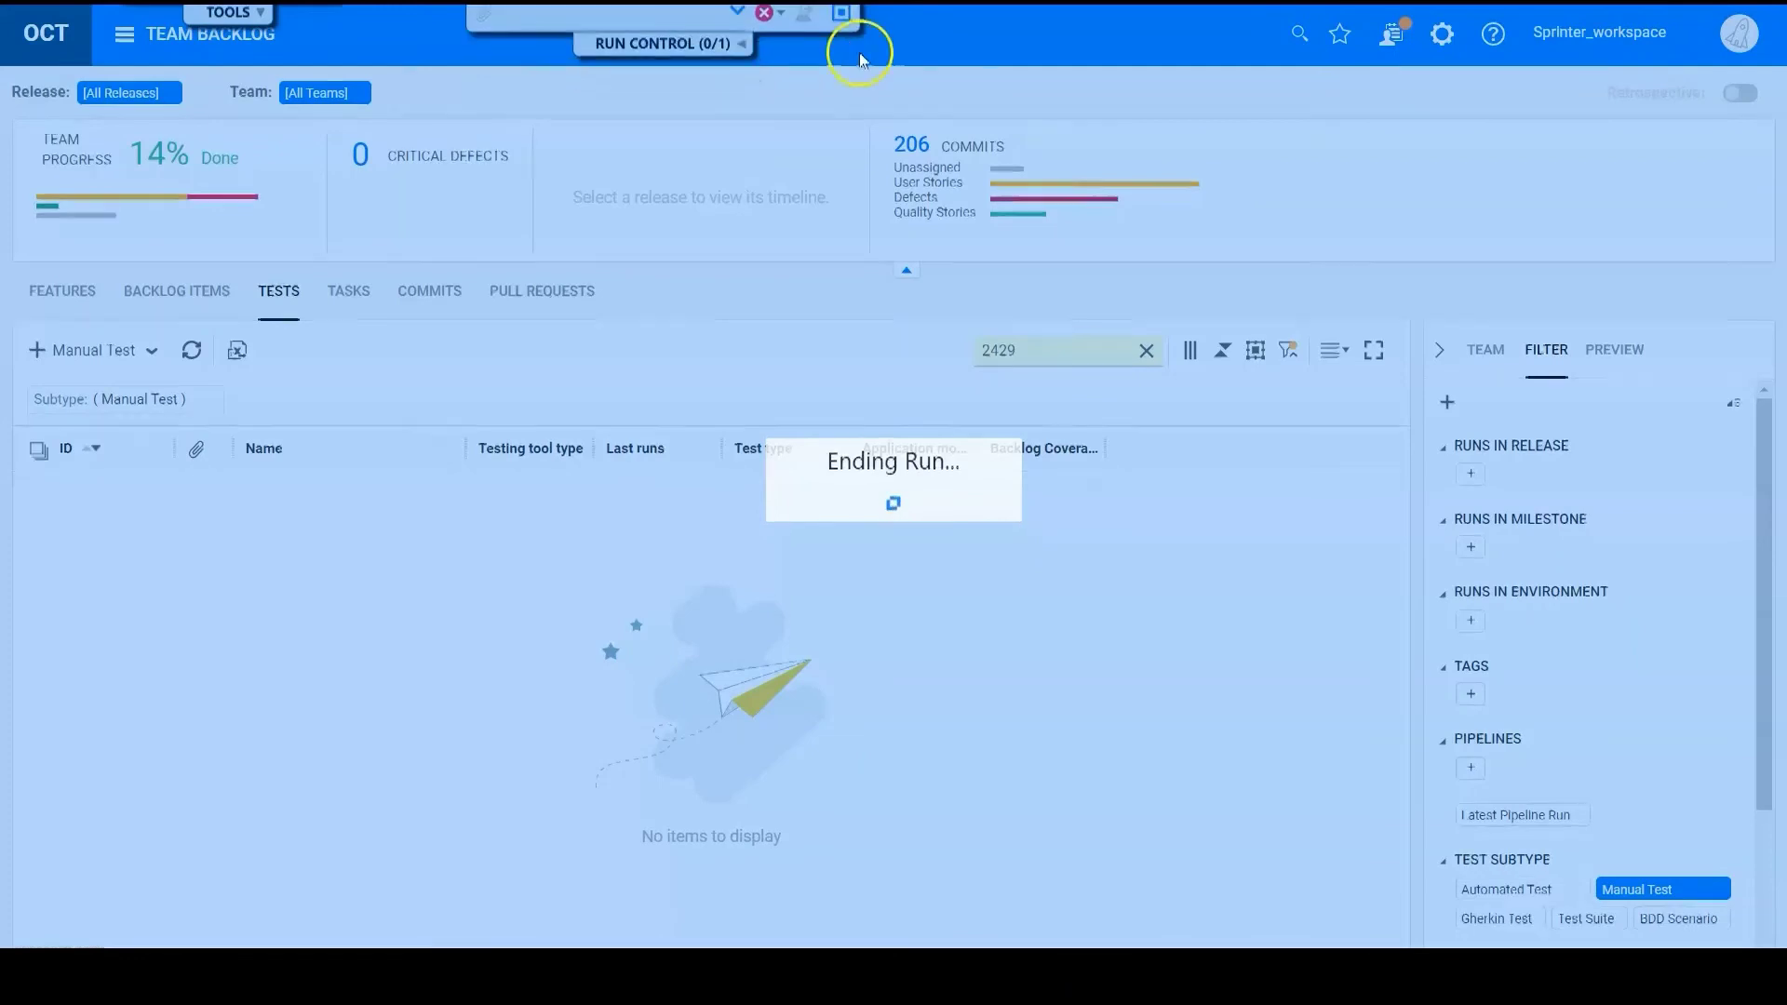
click(868, 97)
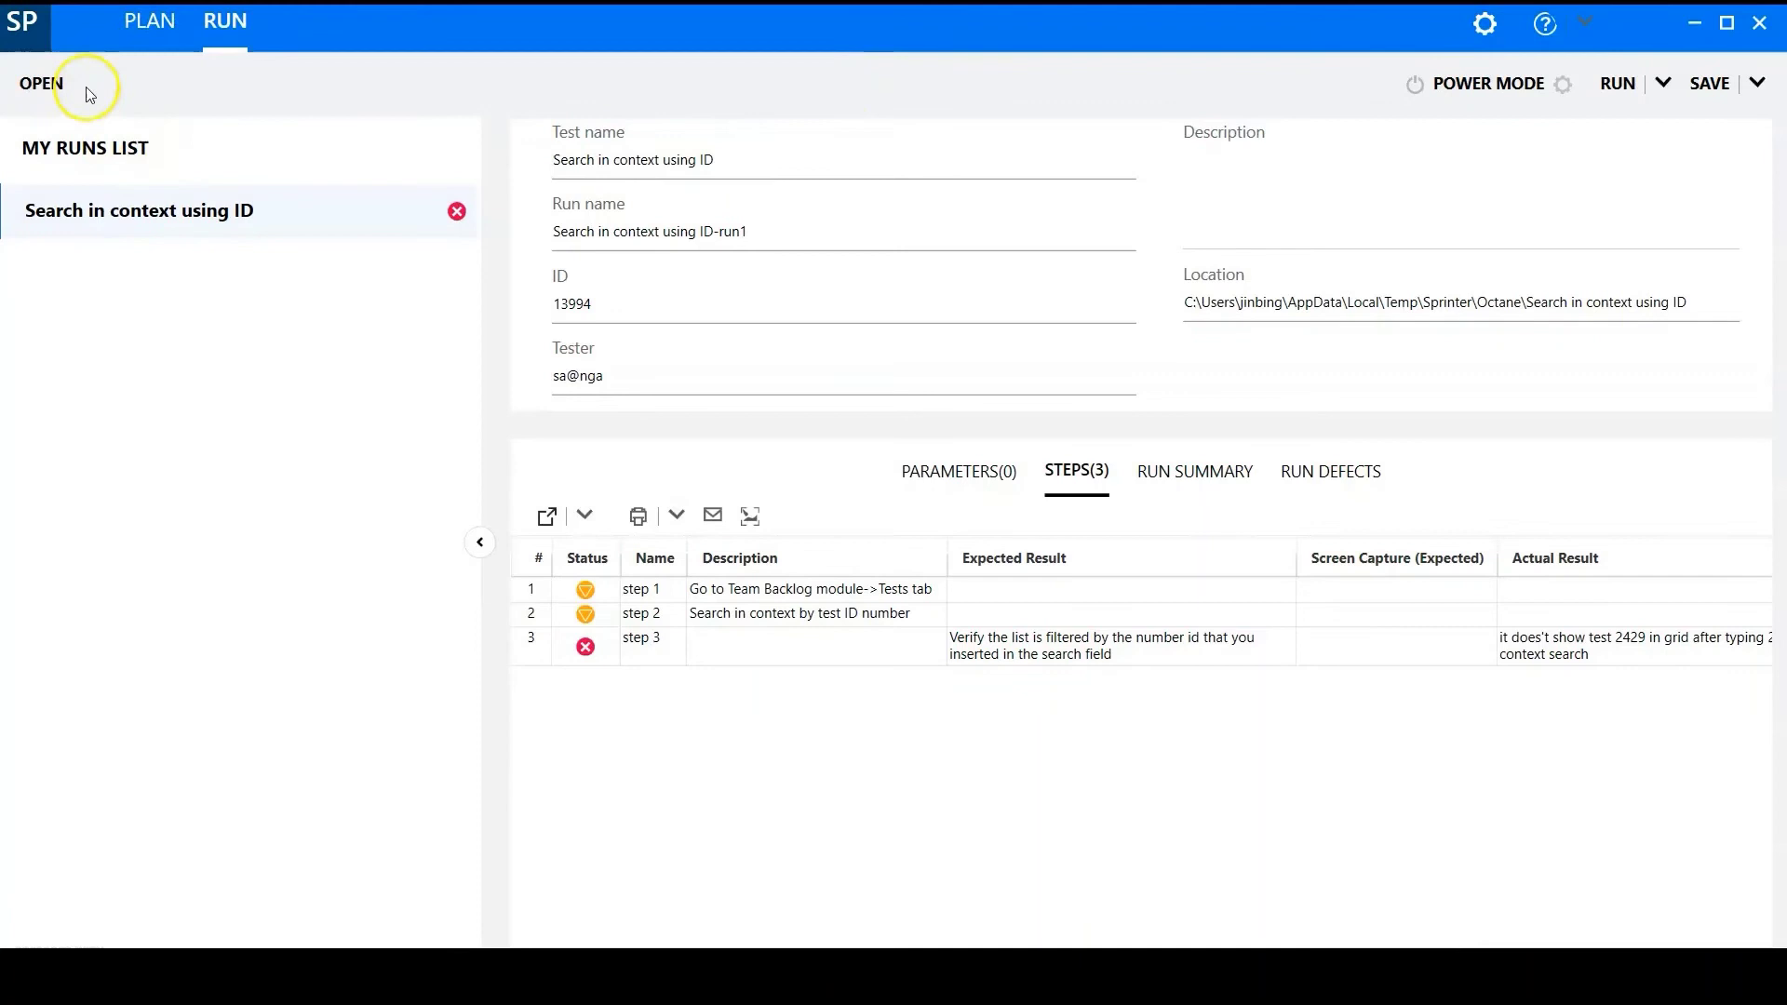
- Add the planned run "Add item to Shopping basket" from My Work to the runs list and view the run options
click(41, 83)
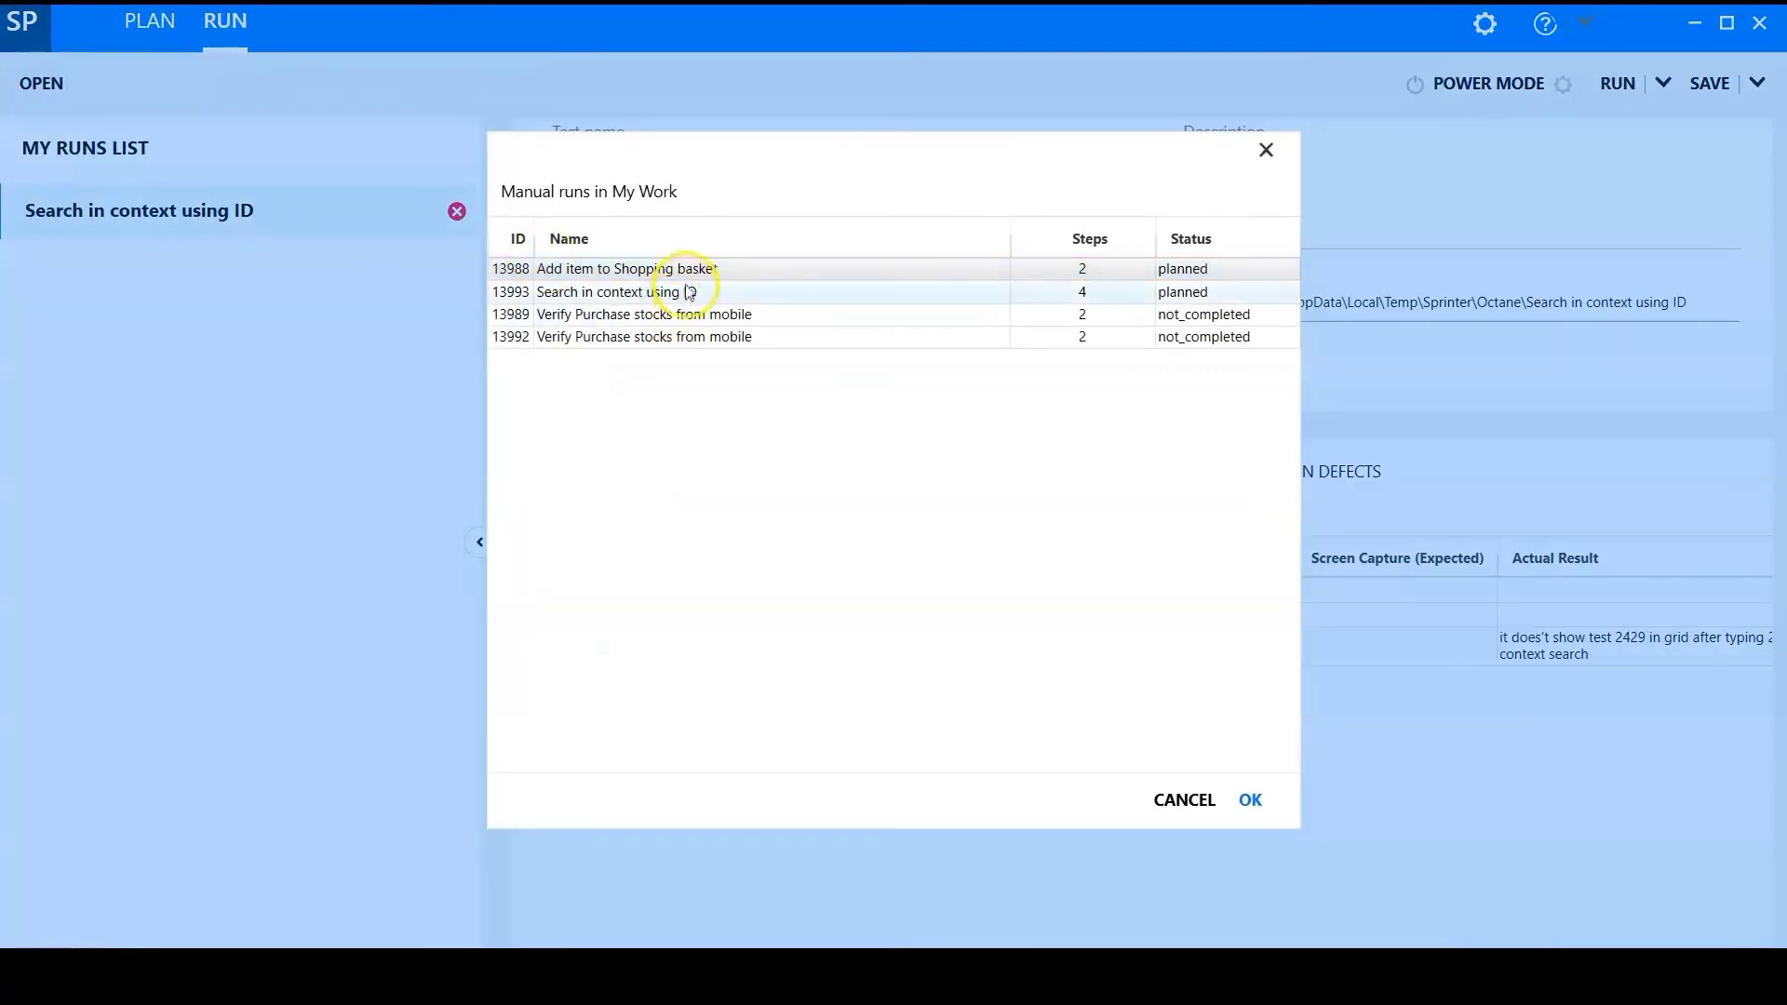
click(1250, 799)
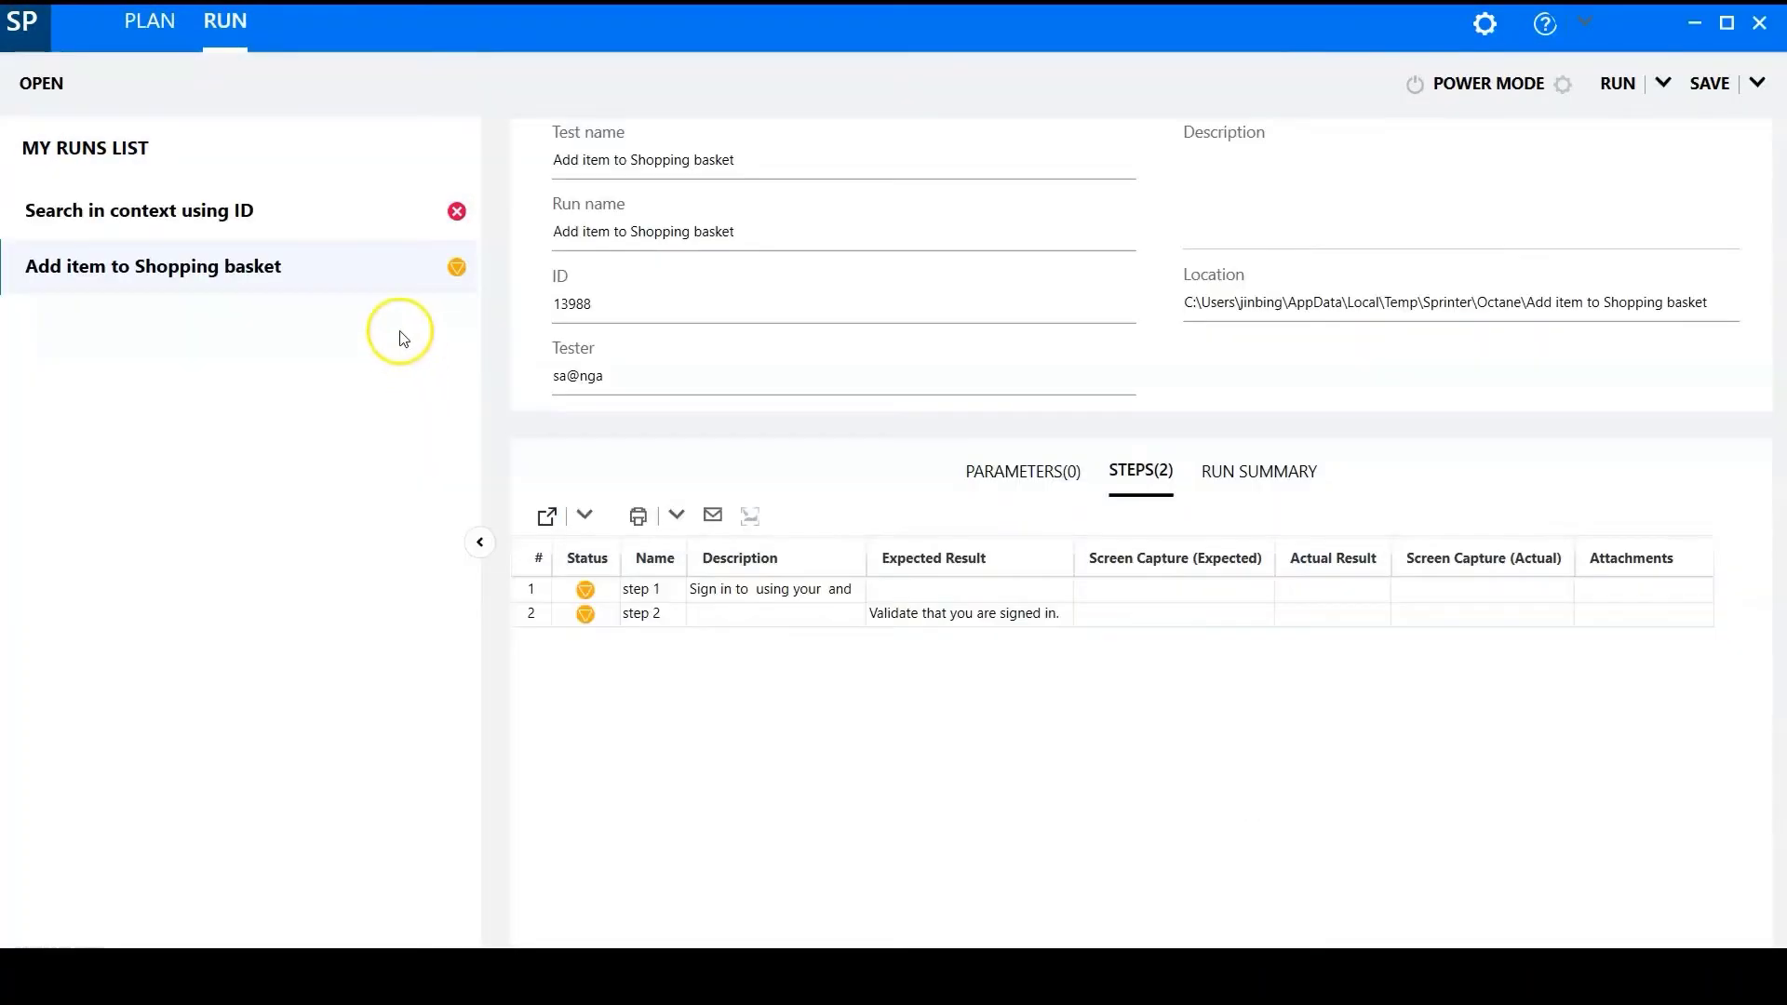
click(1662, 83)
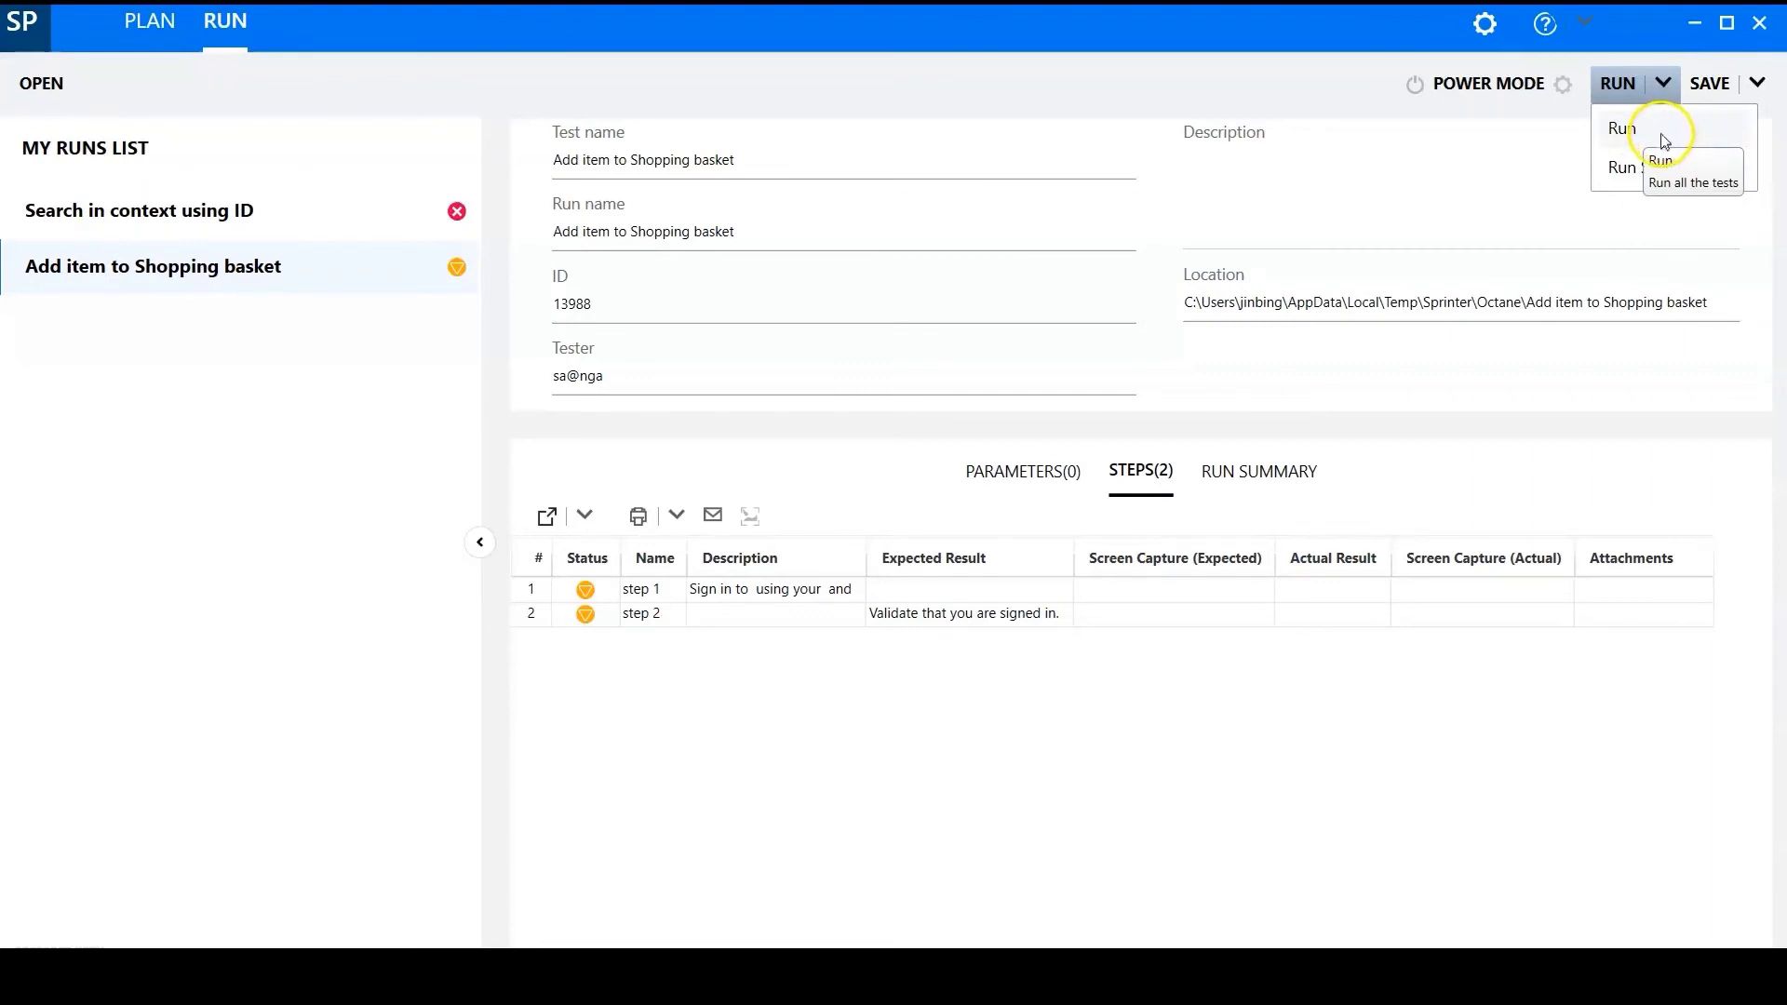
- Examine the status and actual result of step 3 in the "Search in context using ID" run
click(339, 212)
click(1623, 642)
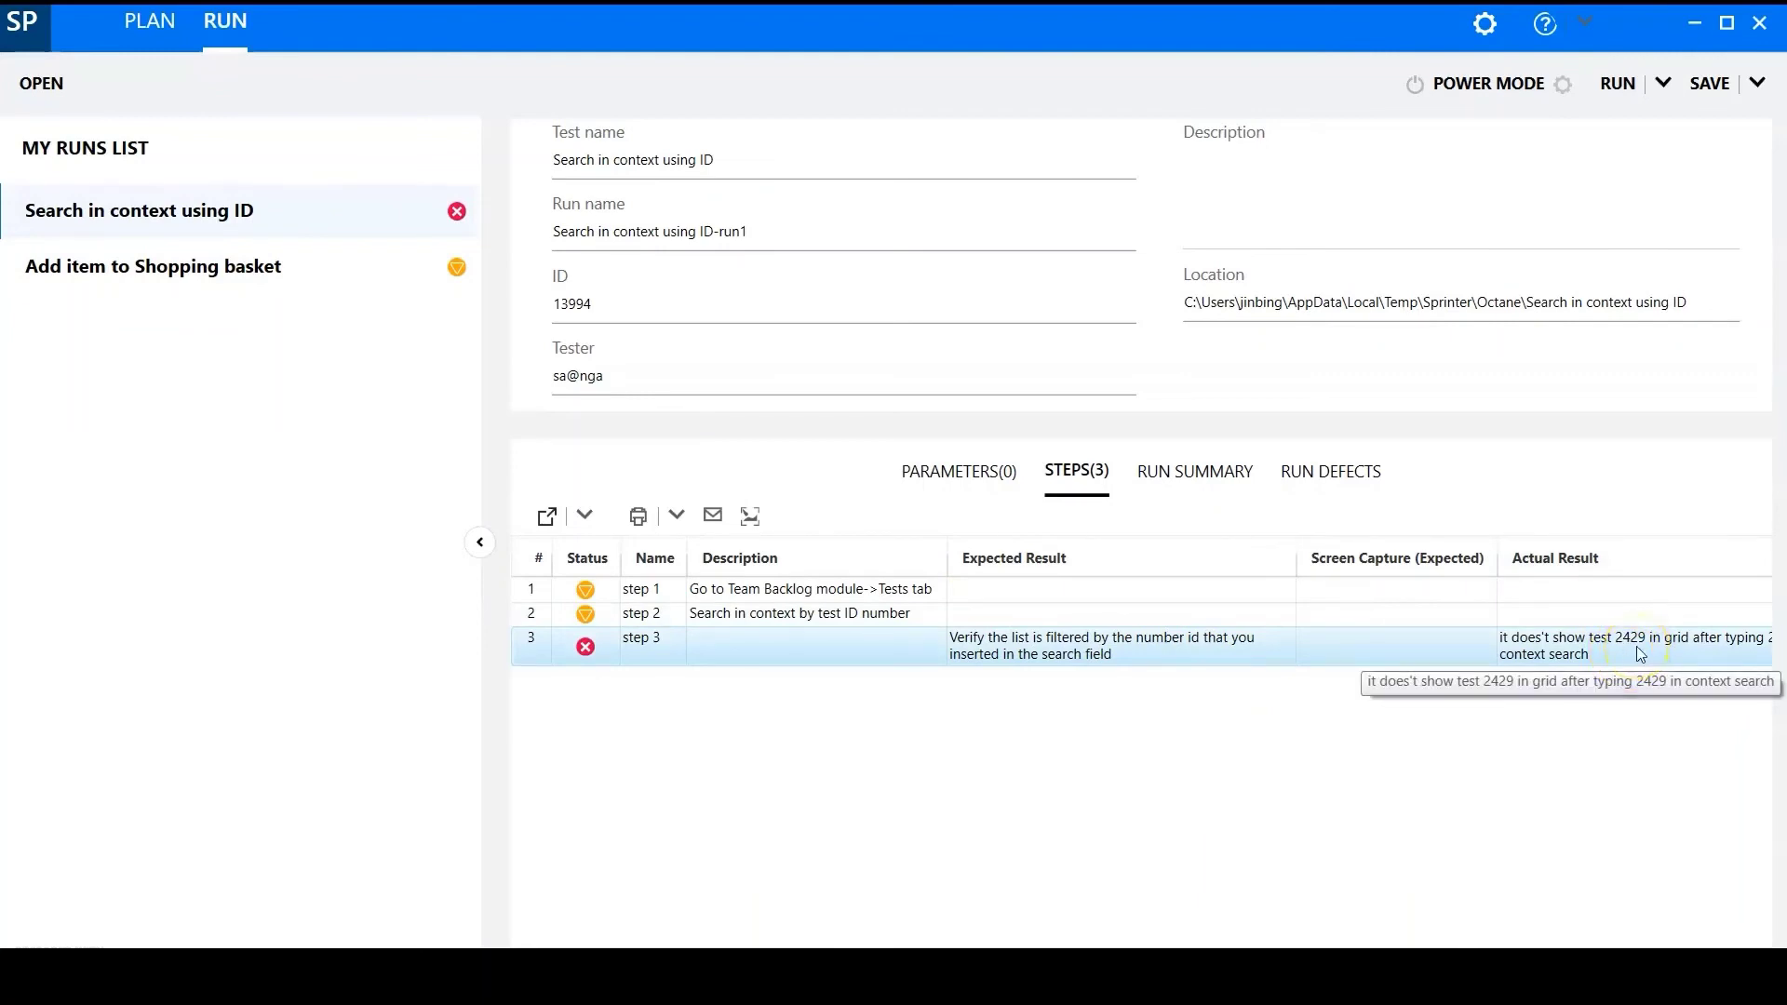
click(682, 657)
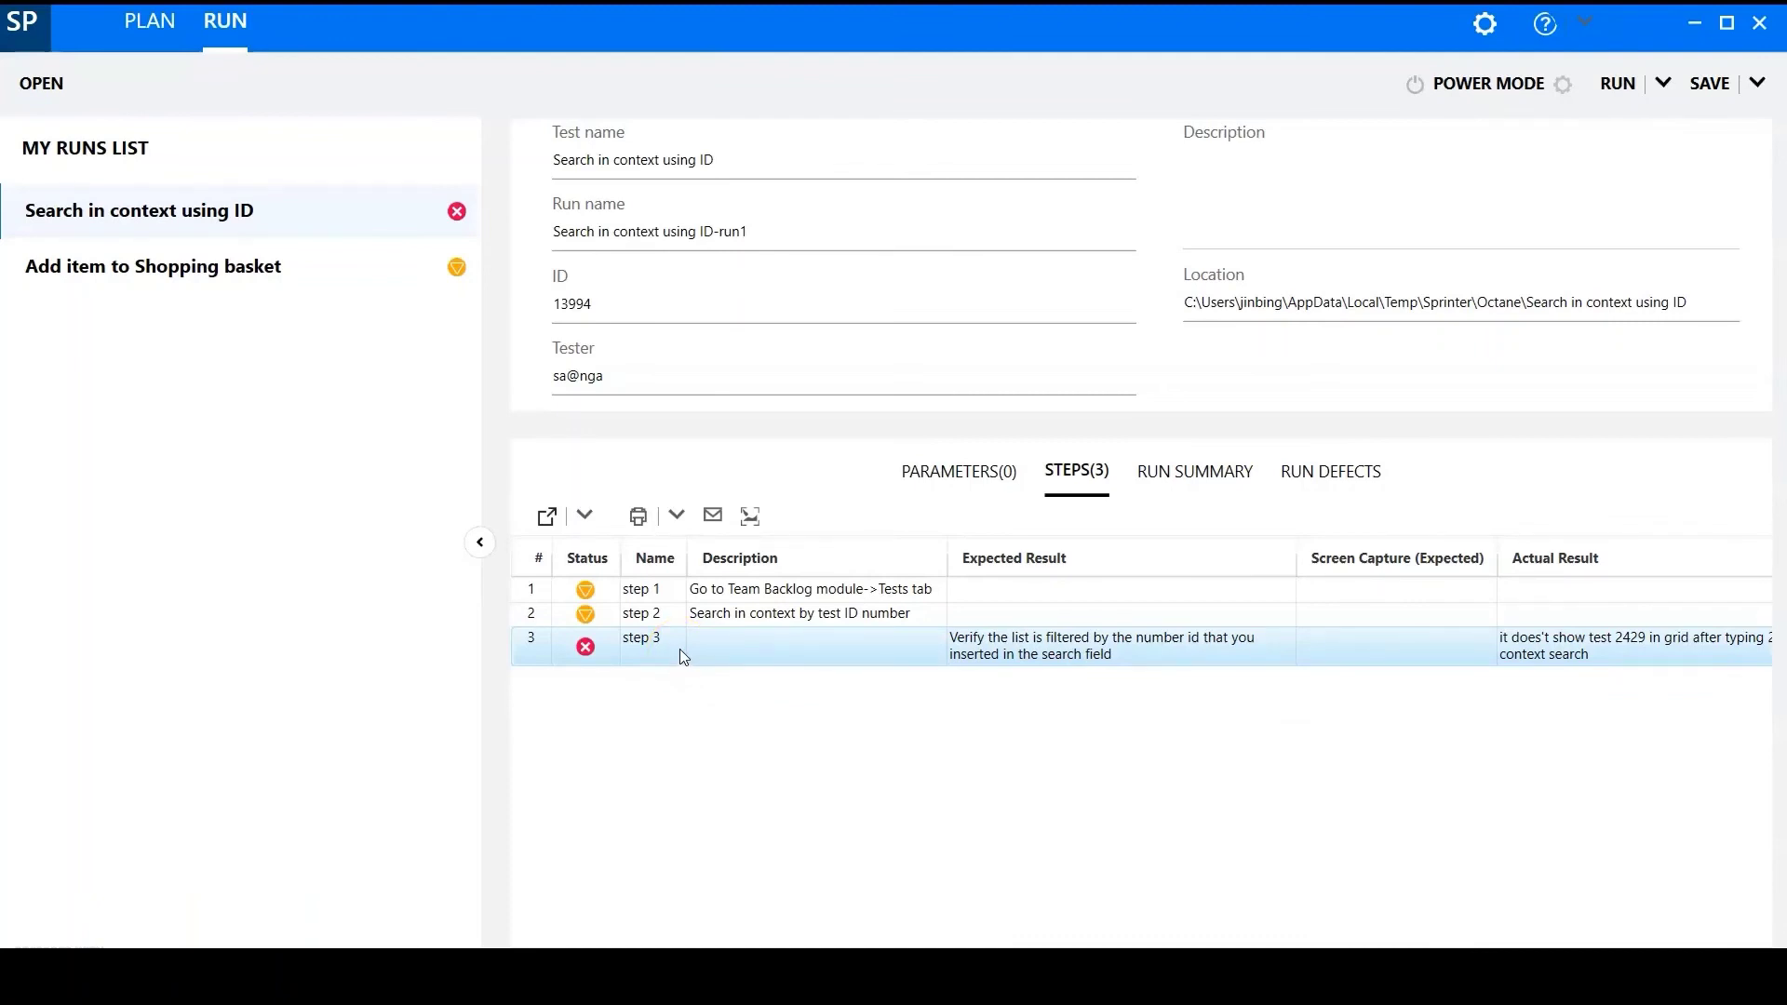
- Switch to ALM Octane, clear the test search, and open the report of run 13994 from the test "Search in context using ID"
click(134, 939)
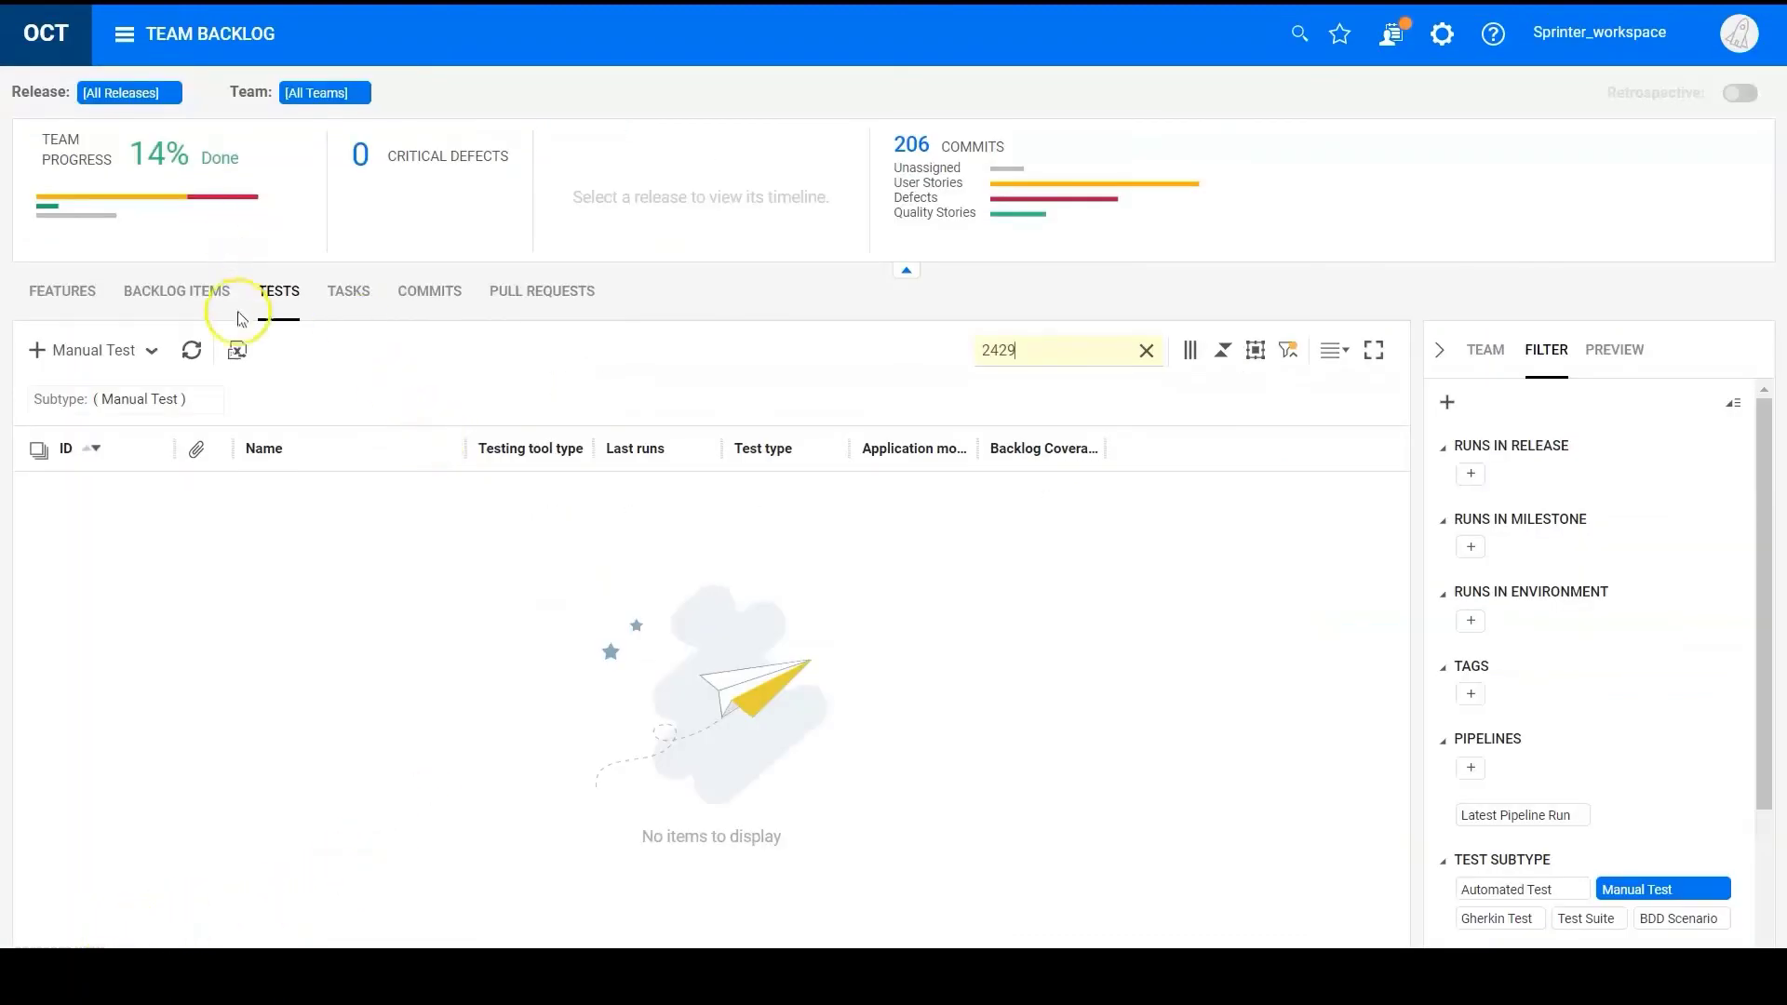
click(1148, 351)
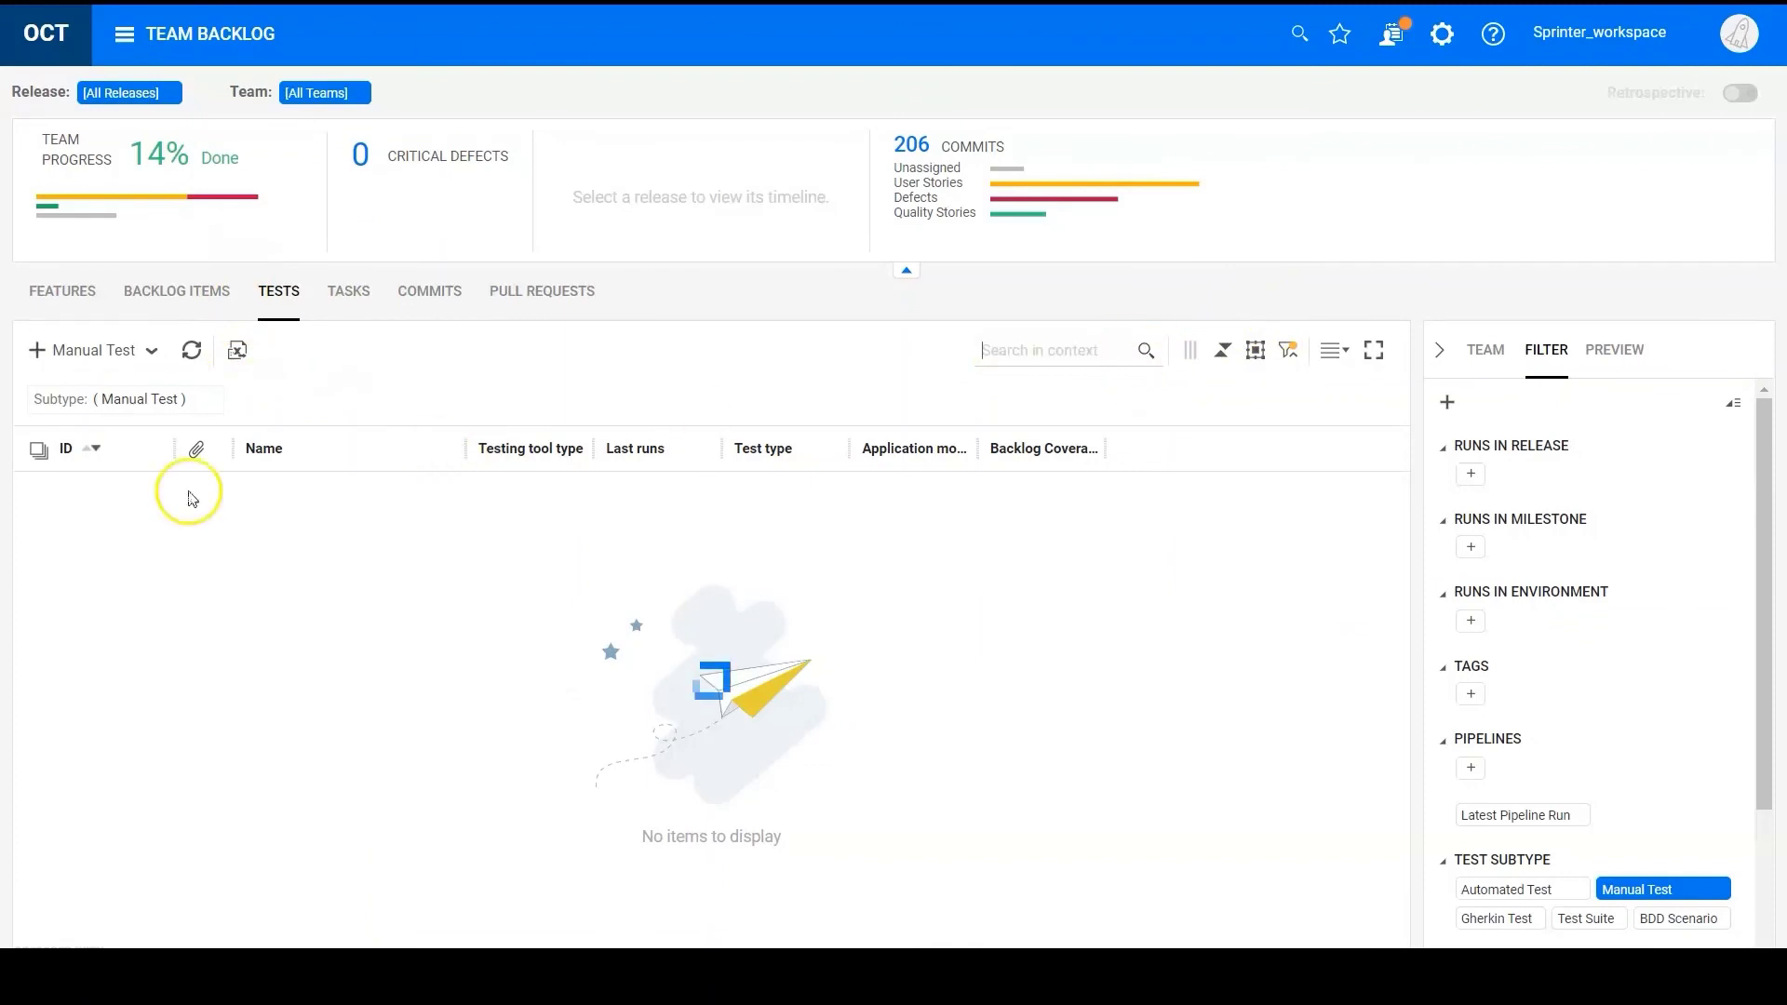
click(80, 501)
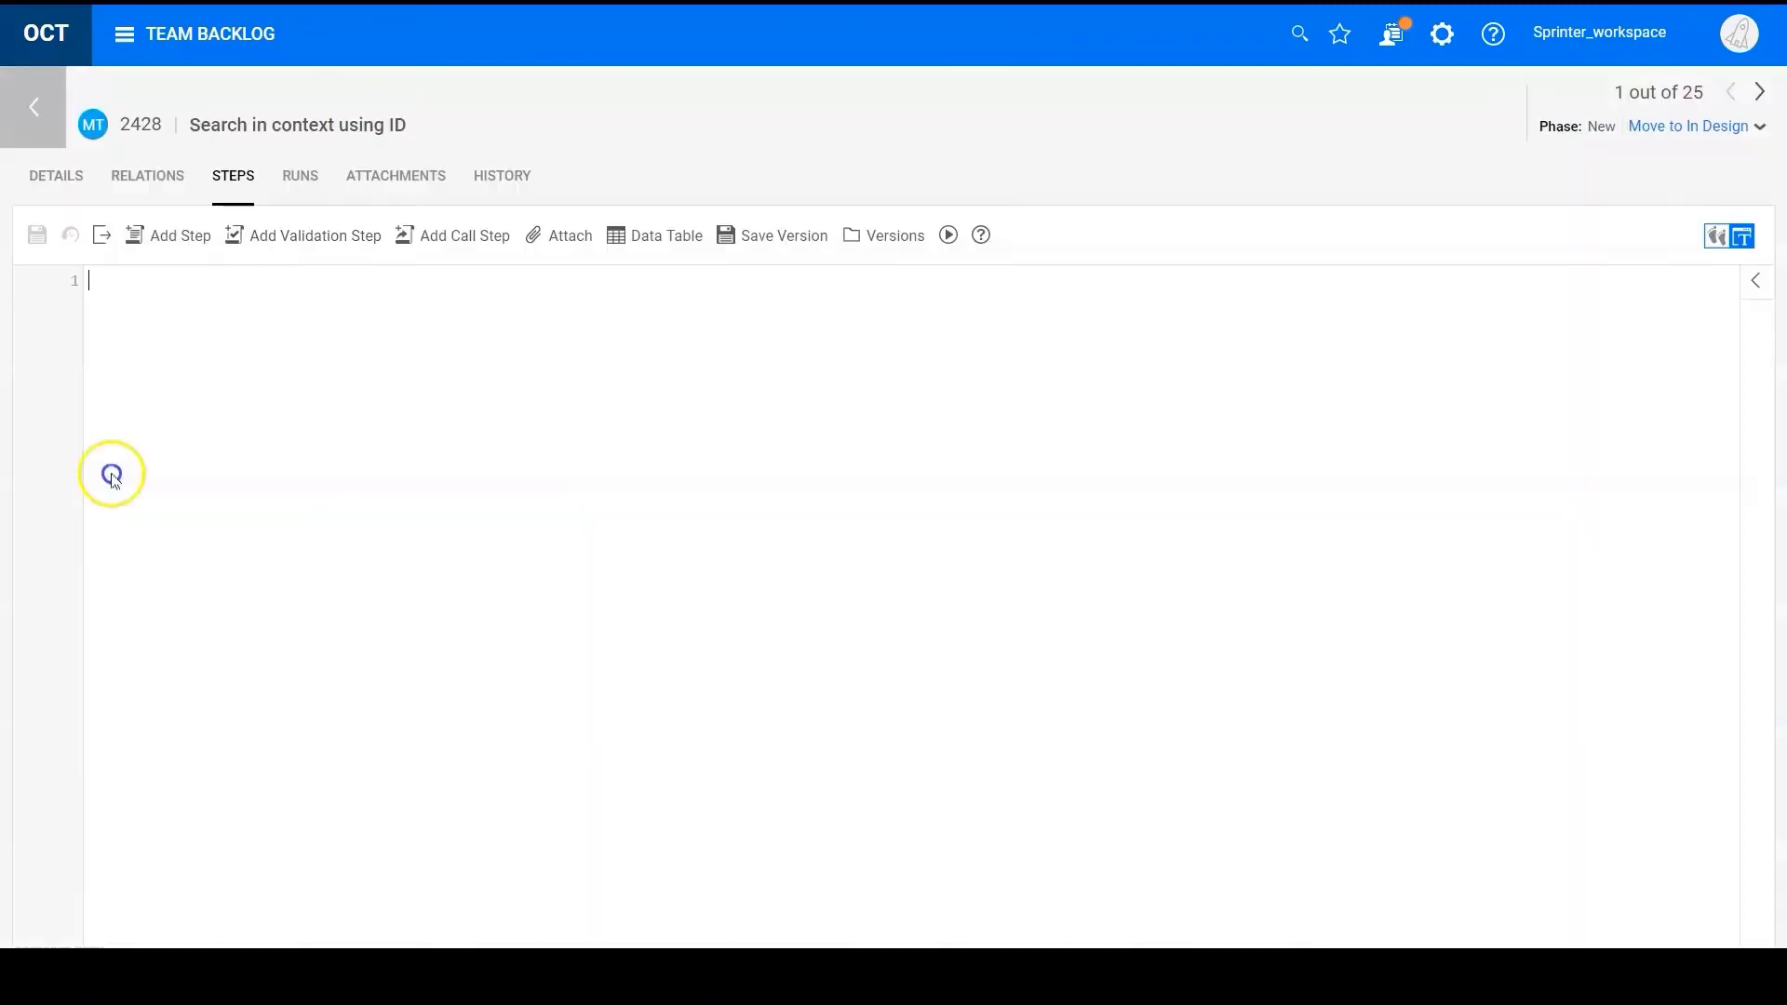
click(299, 183)
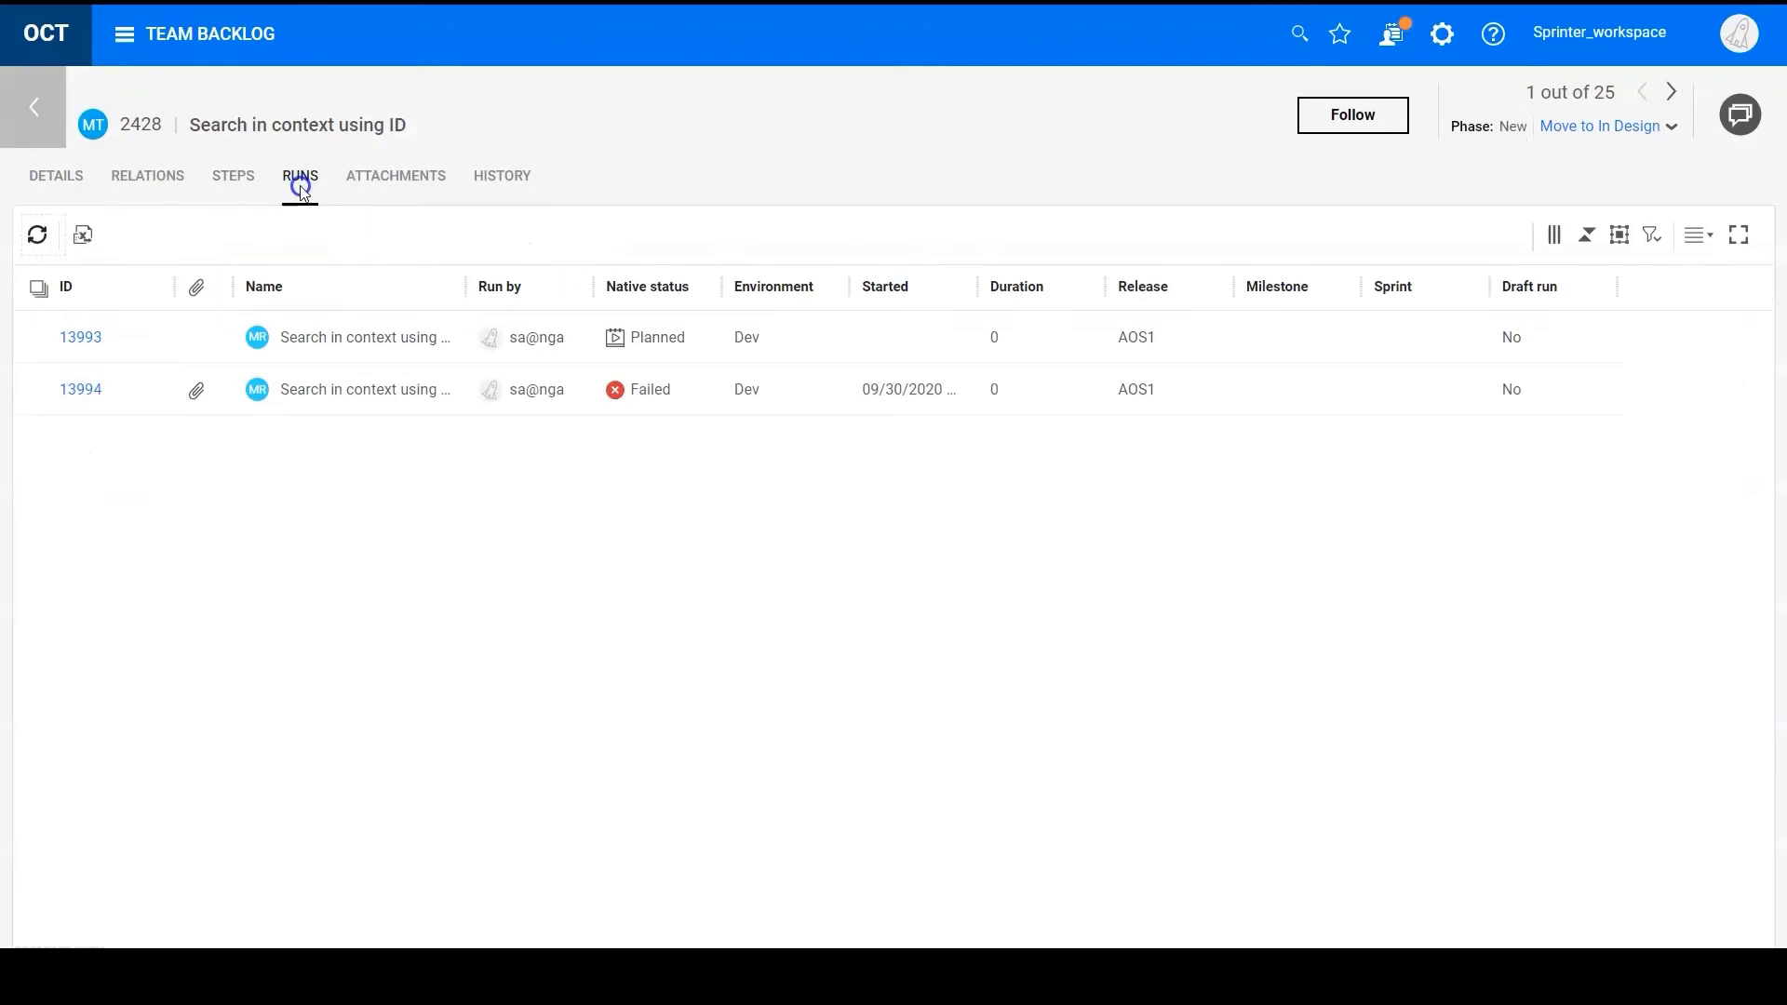
click(81, 389)
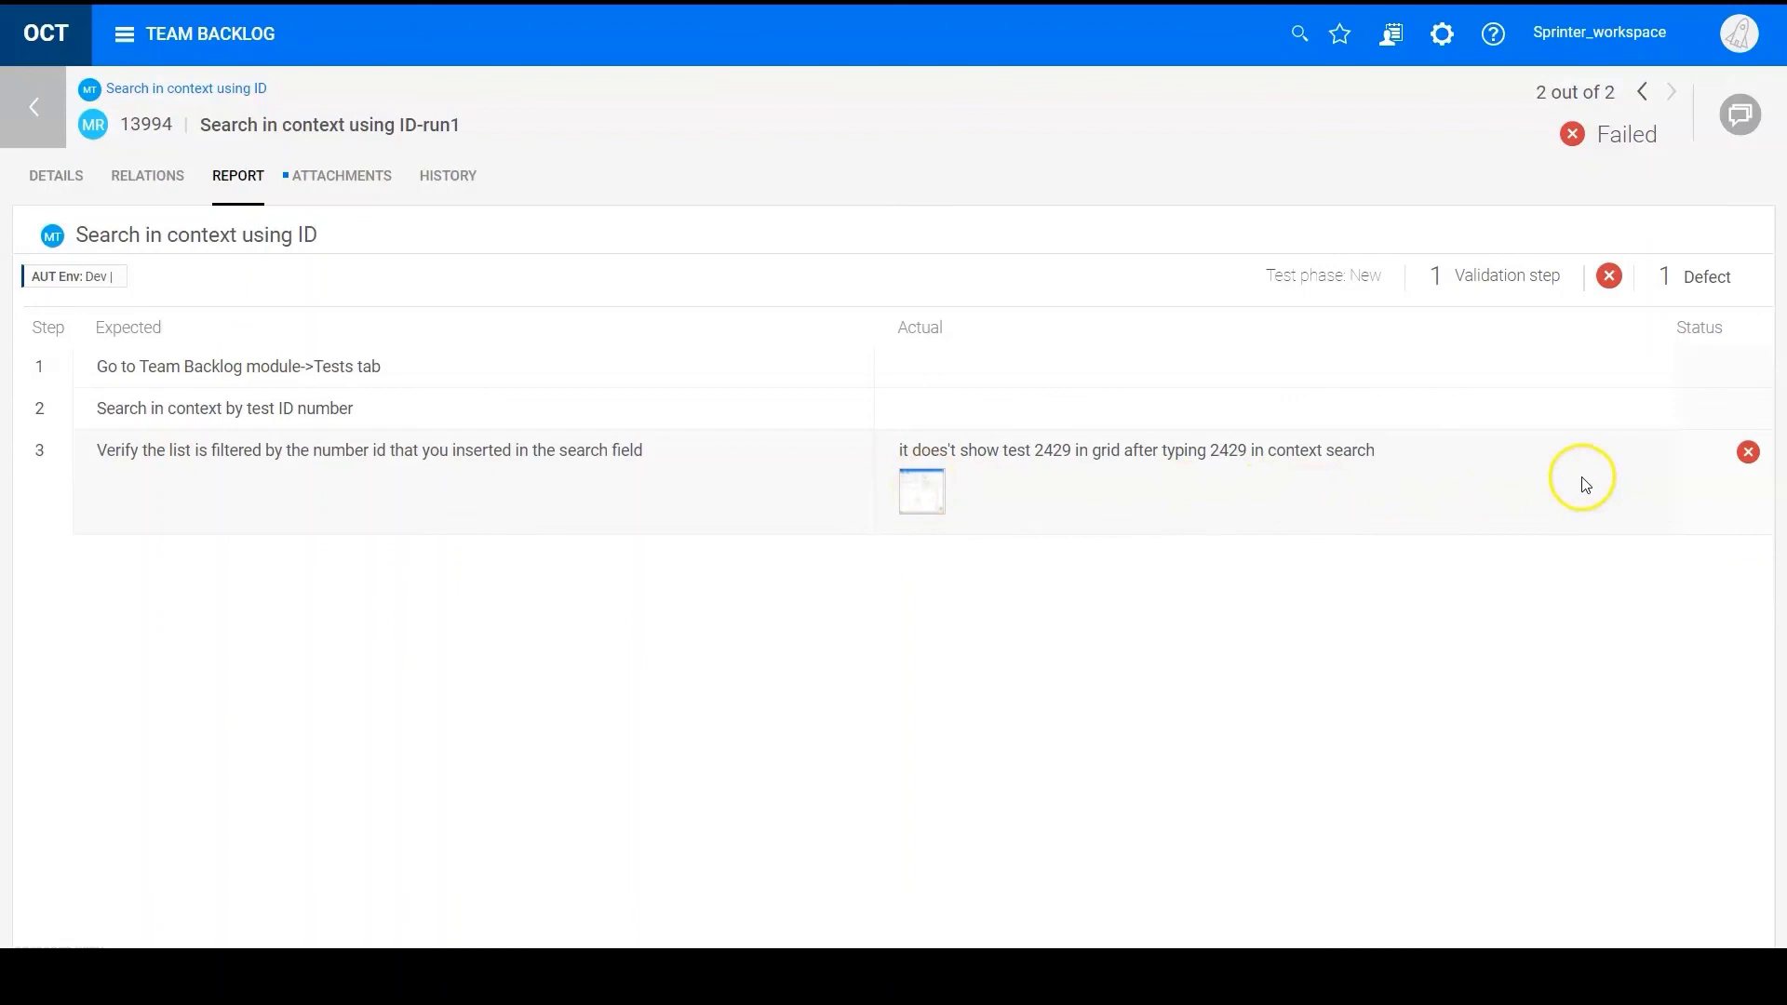
- Open the defect assigned to the run from its report and examine the defect's details
click(1666, 277)
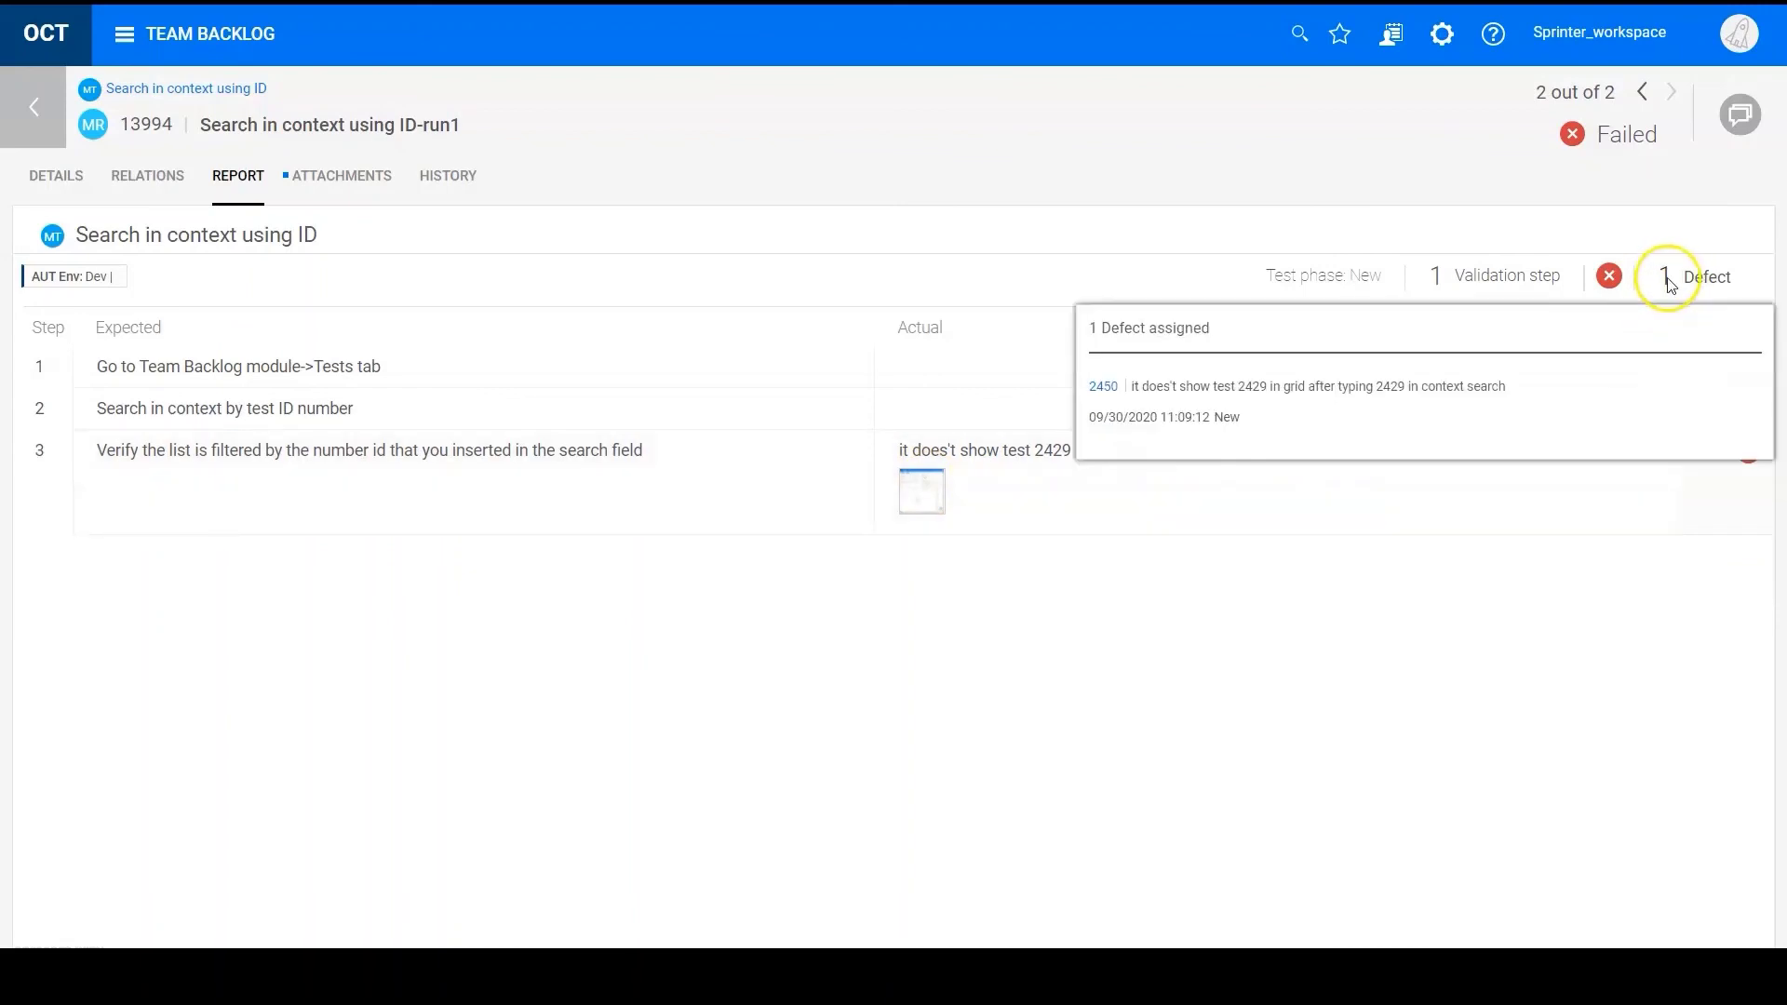
click(1103, 386)
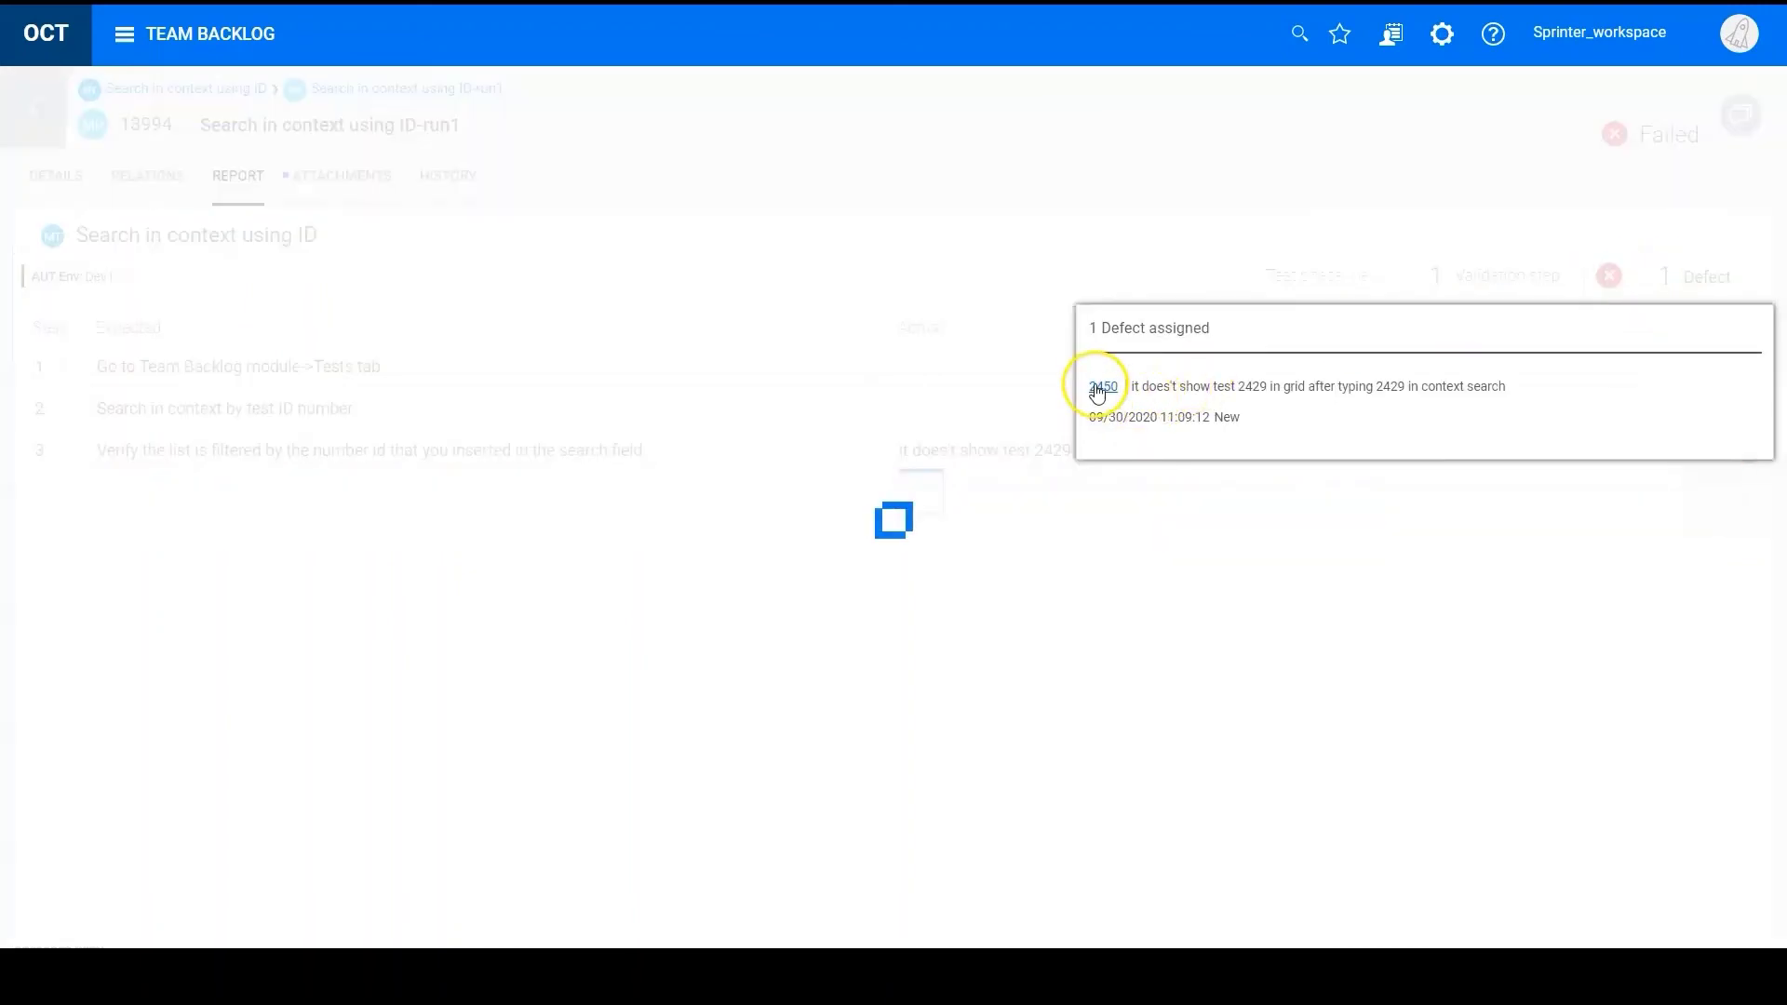
click(791, 456)
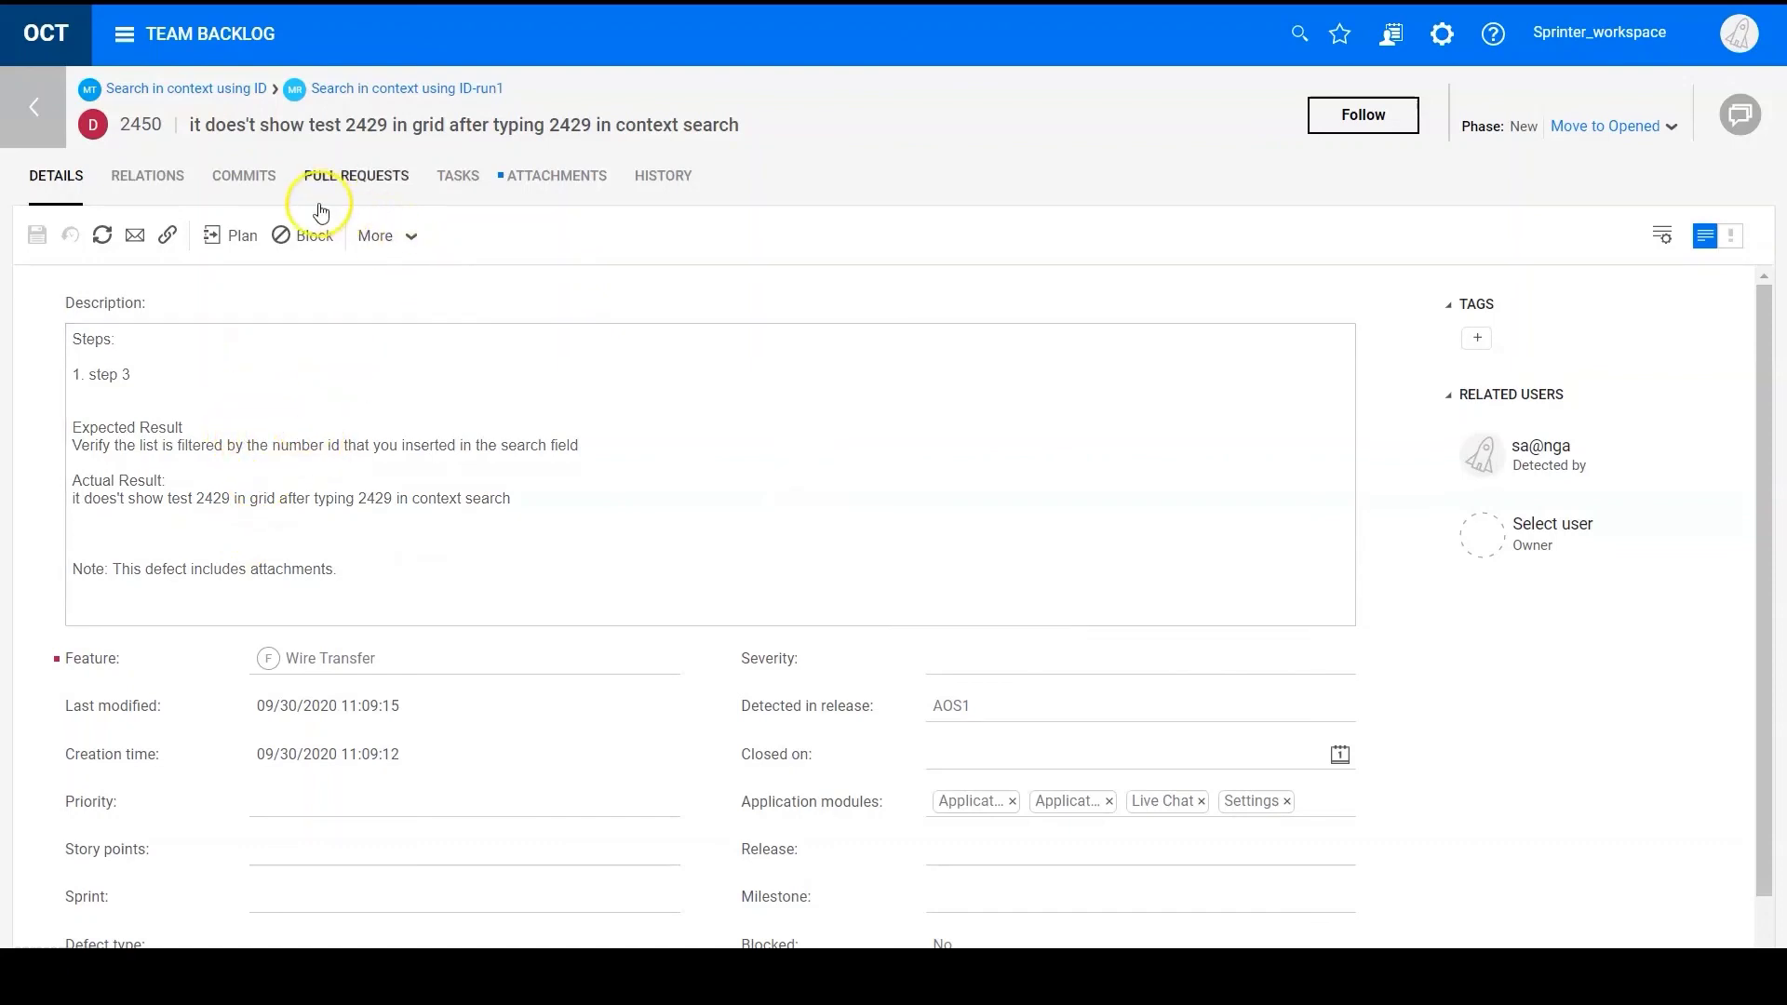
- View the defect's attached screenshot Step3ActualResult_20200930_113537_136.jpg and close the preview
click(540, 182)
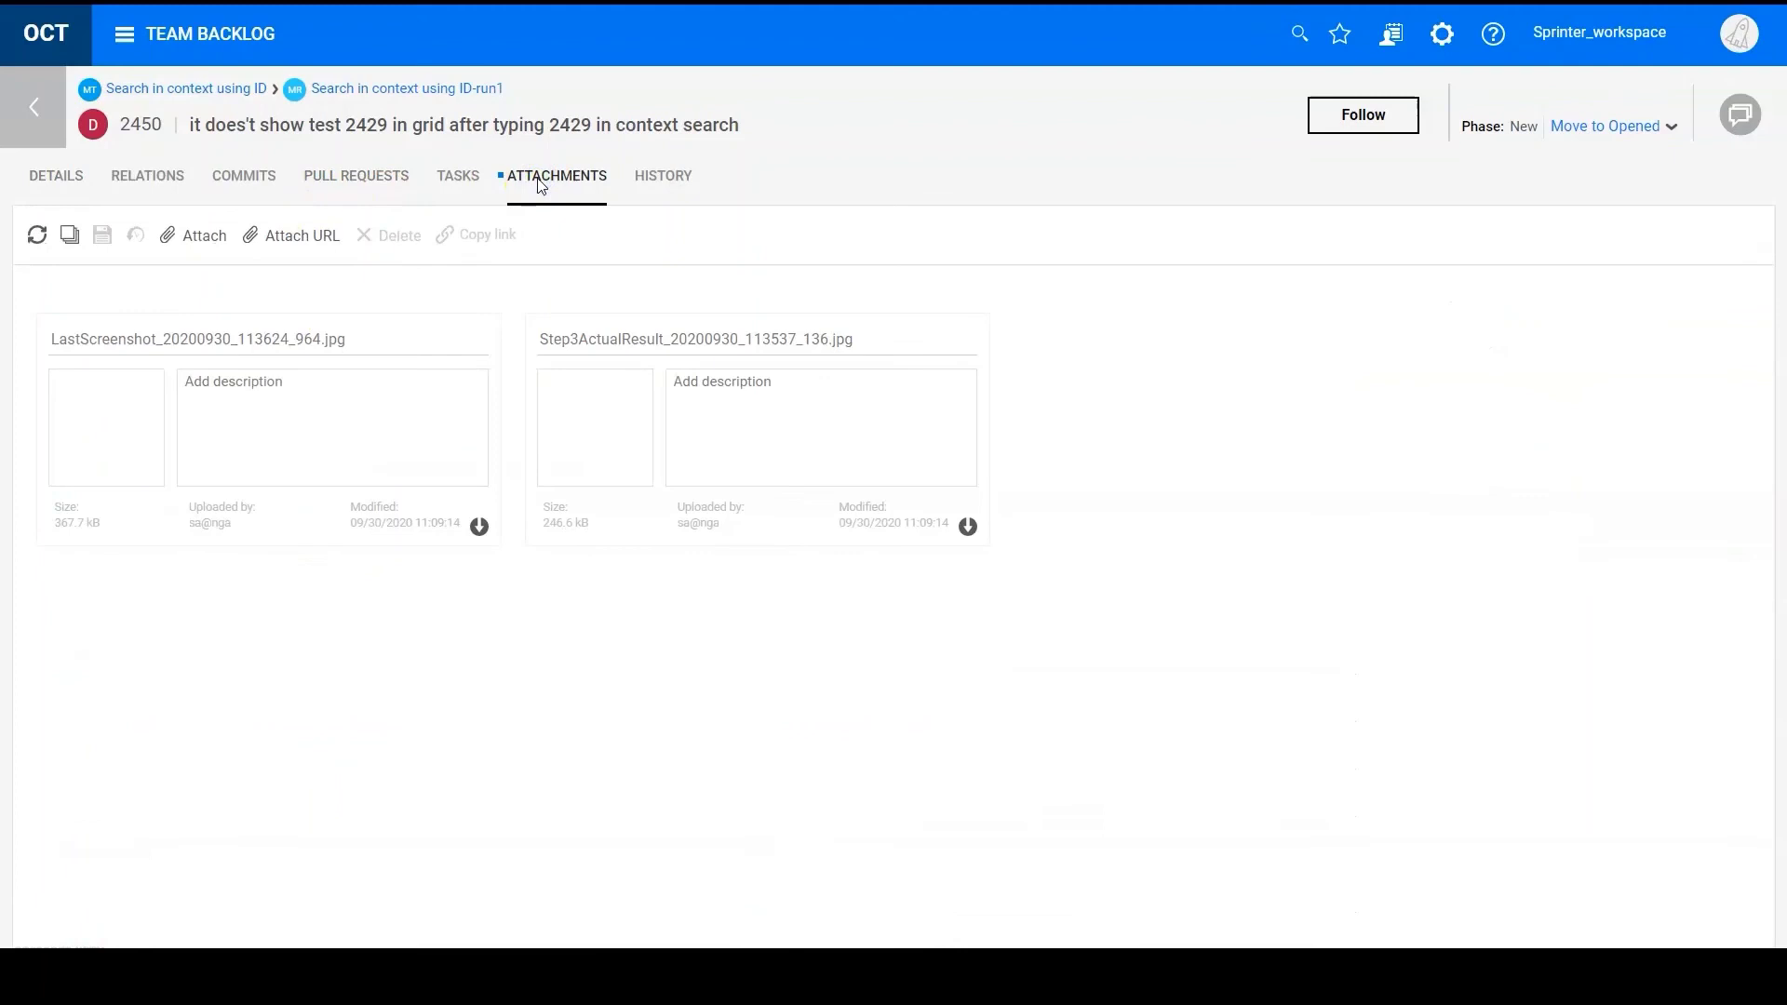
mouse_move(625, 433)
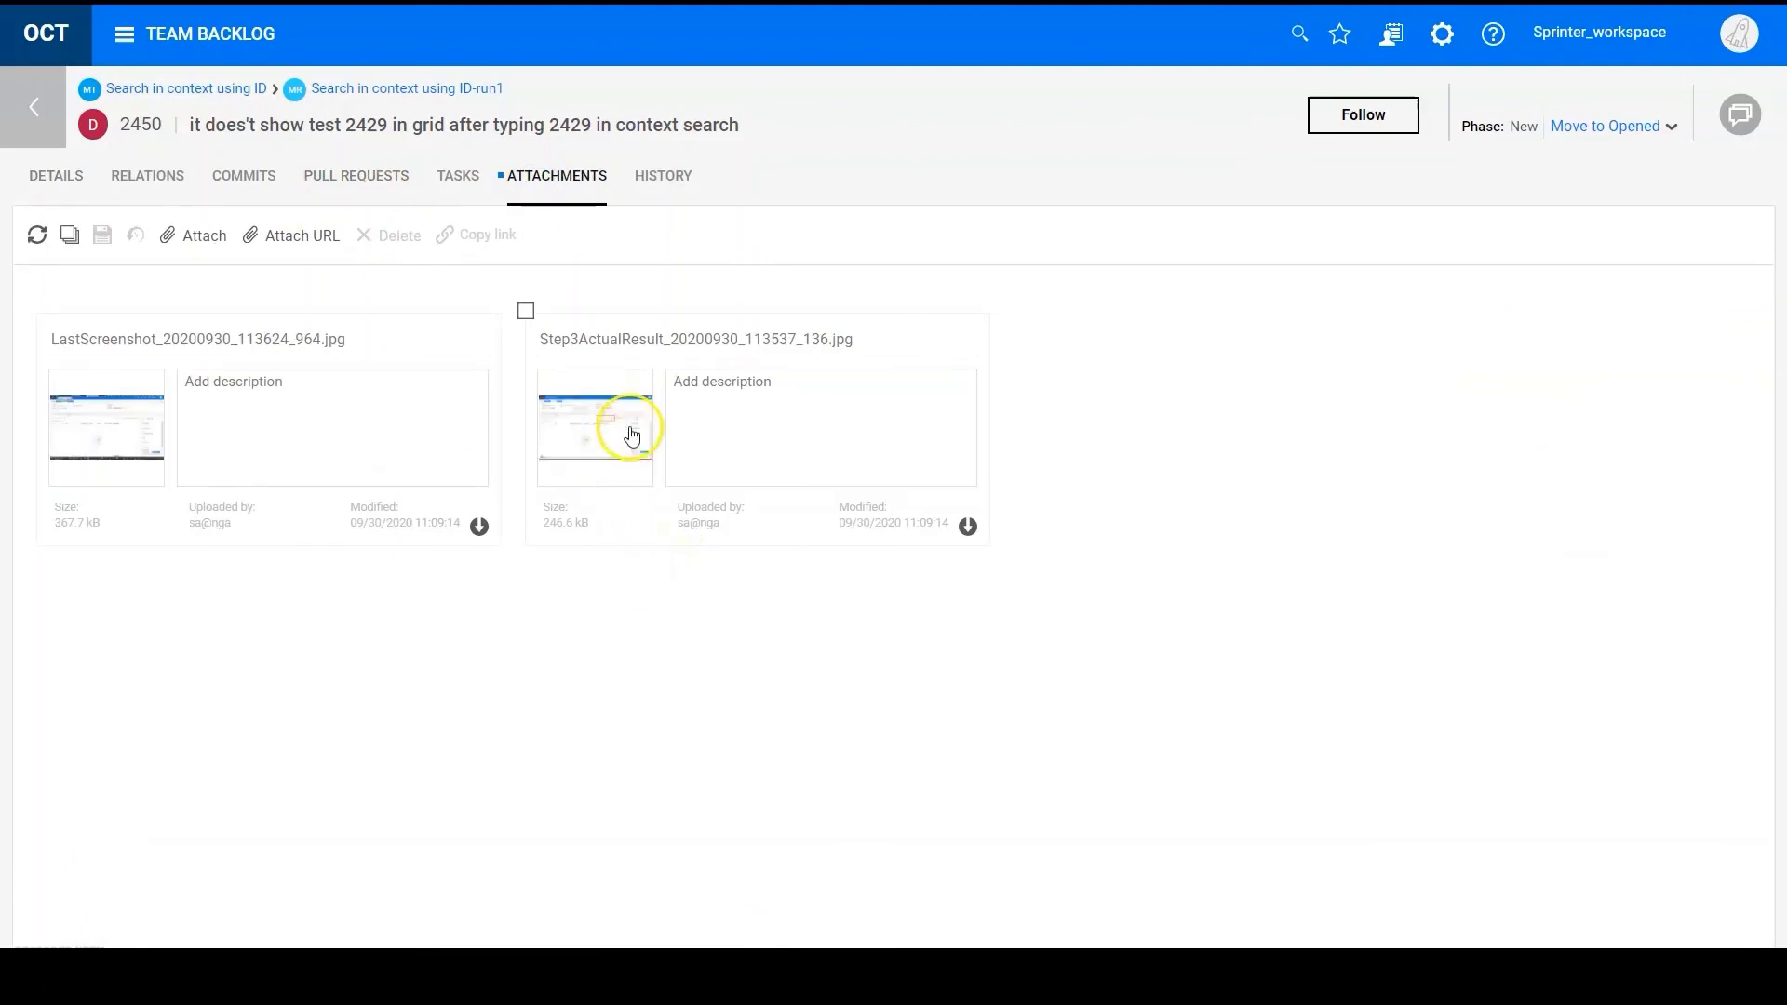
click(626, 438)
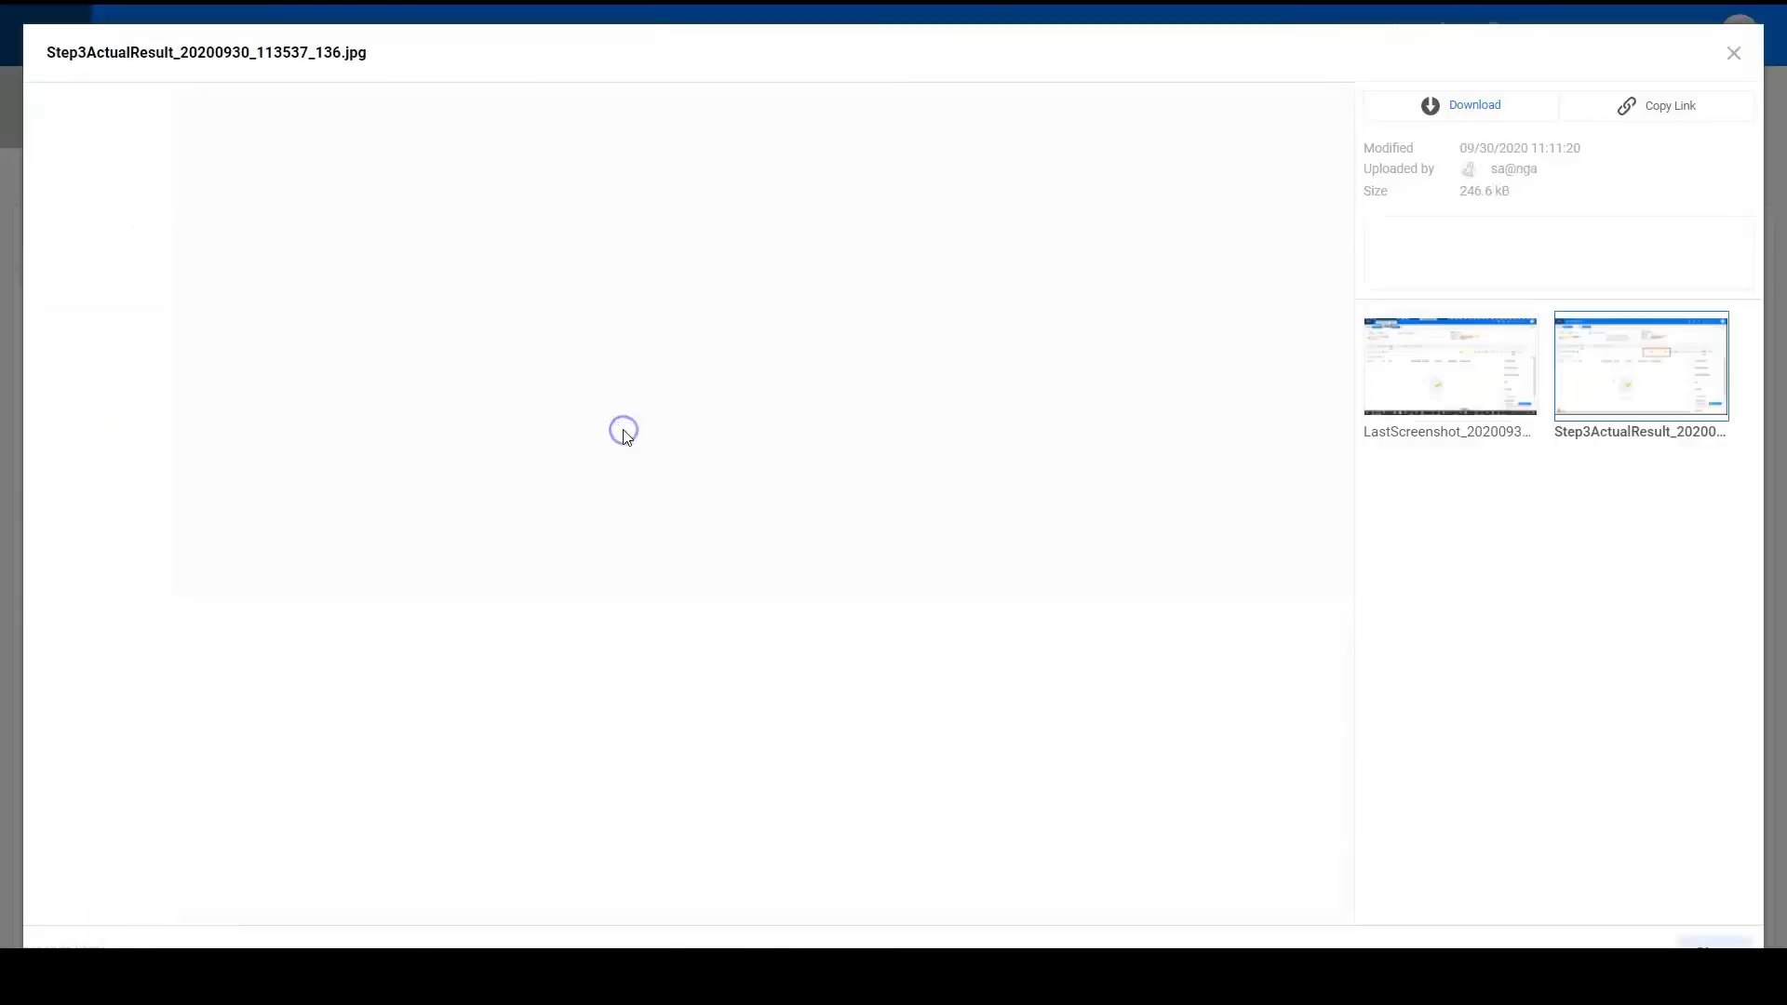
click(1733, 53)
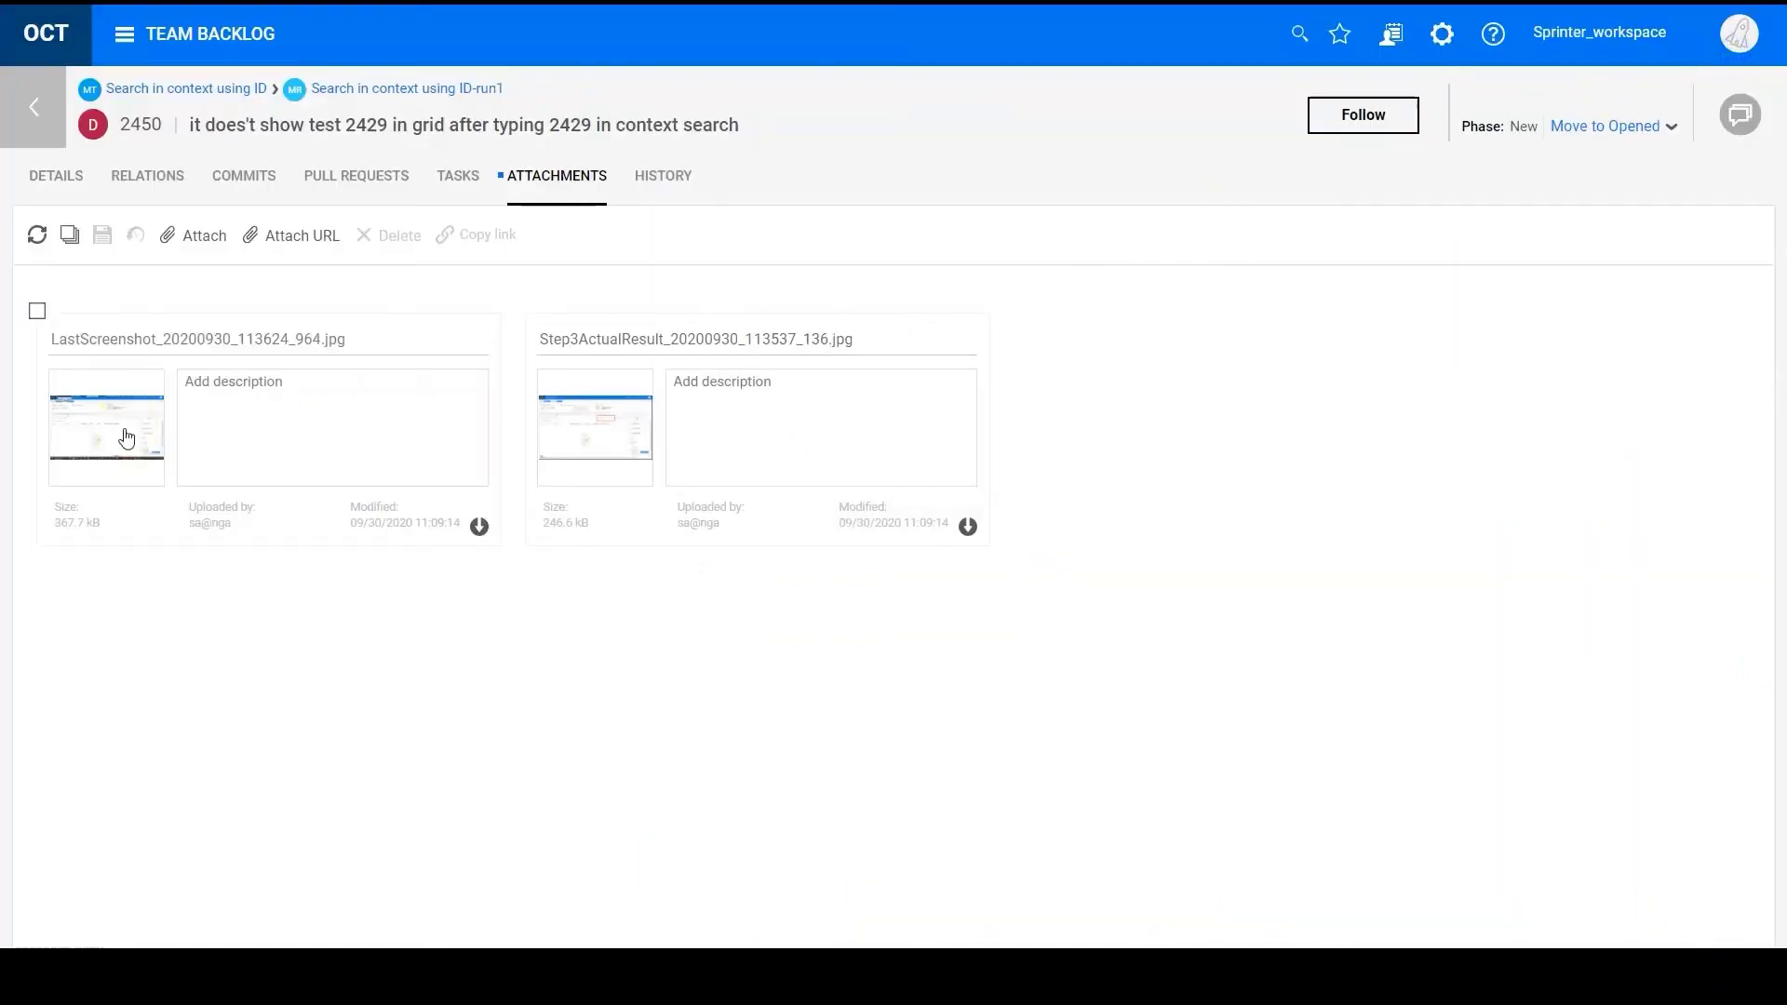